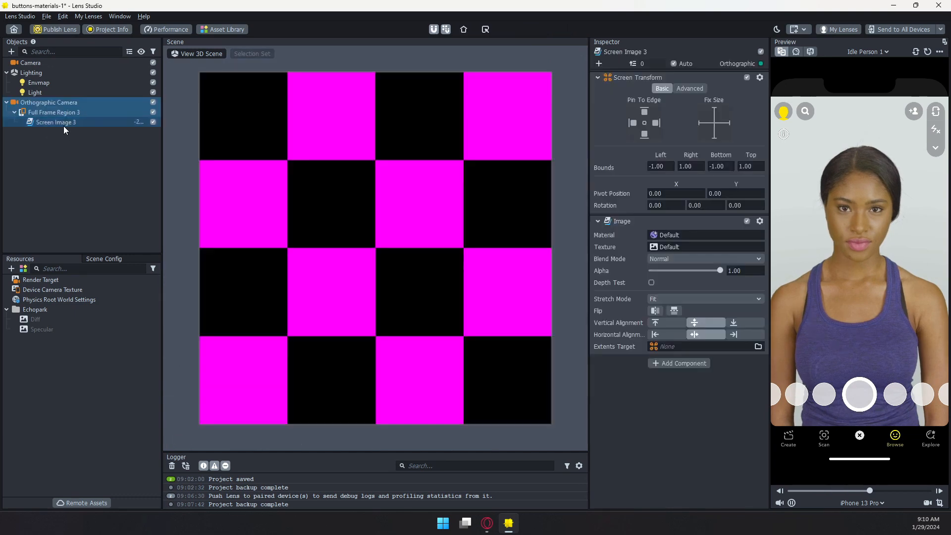
# Step: Rename the Screen Image 3 object under Full Frame Region 3 to Person Grid
pyautogui.rightClick(62, 125)
pyautogui.click(80, 150)
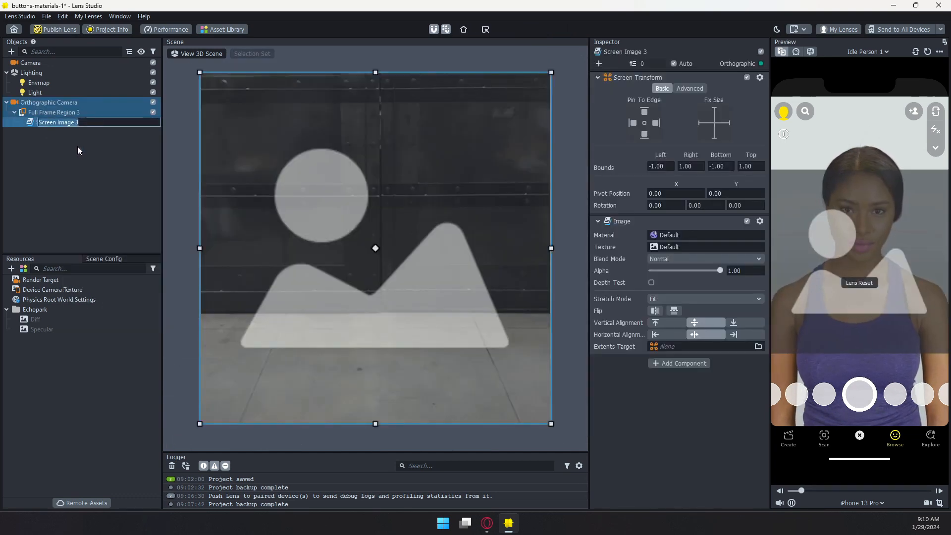
pyautogui.write('Person Grid')
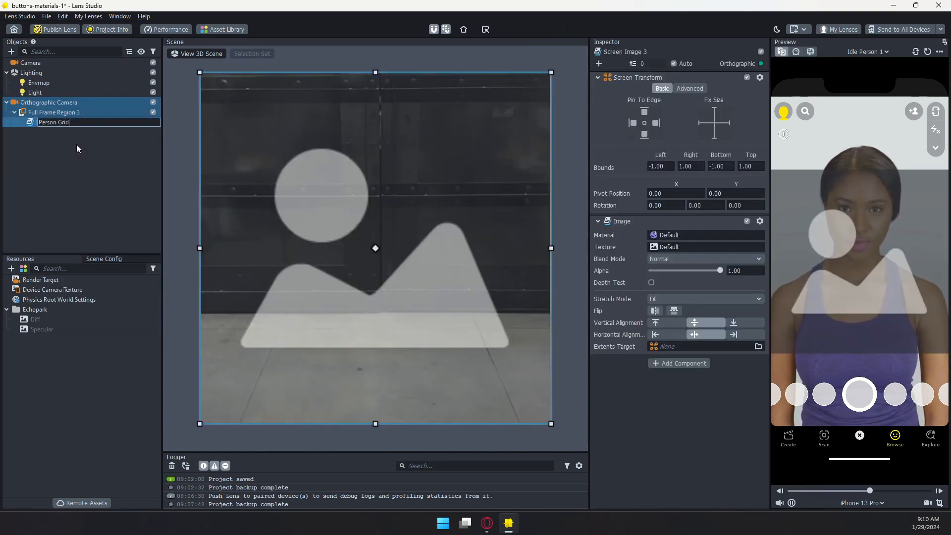
pyautogui.press('Return')
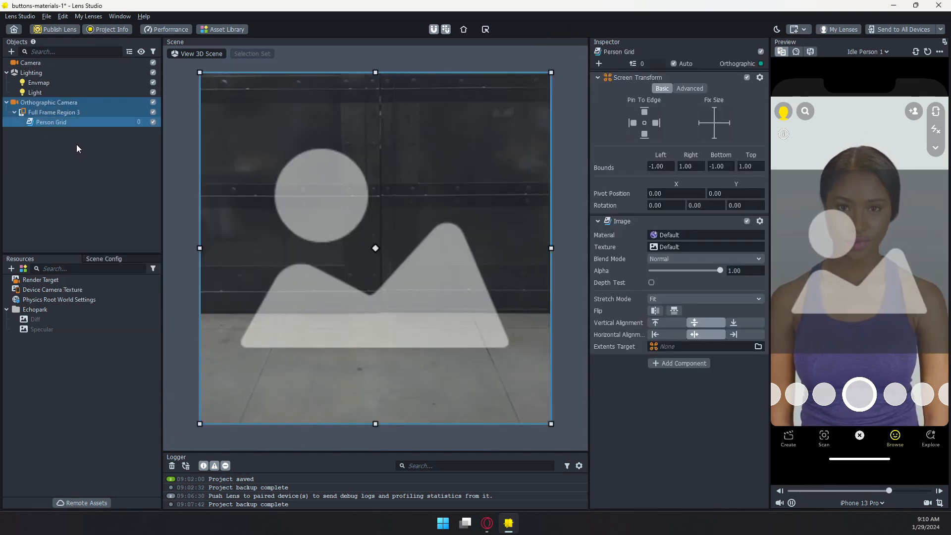
# Step: Create an empty material resource named Grid and open it in the graph editor
pyautogui.click(11, 268)
pyautogui.write('em')
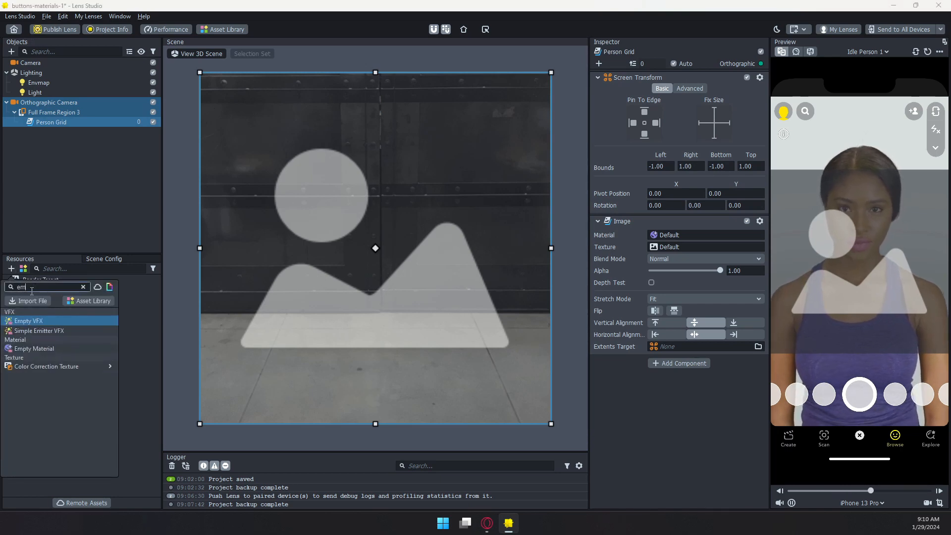
pyautogui.click(45, 348)
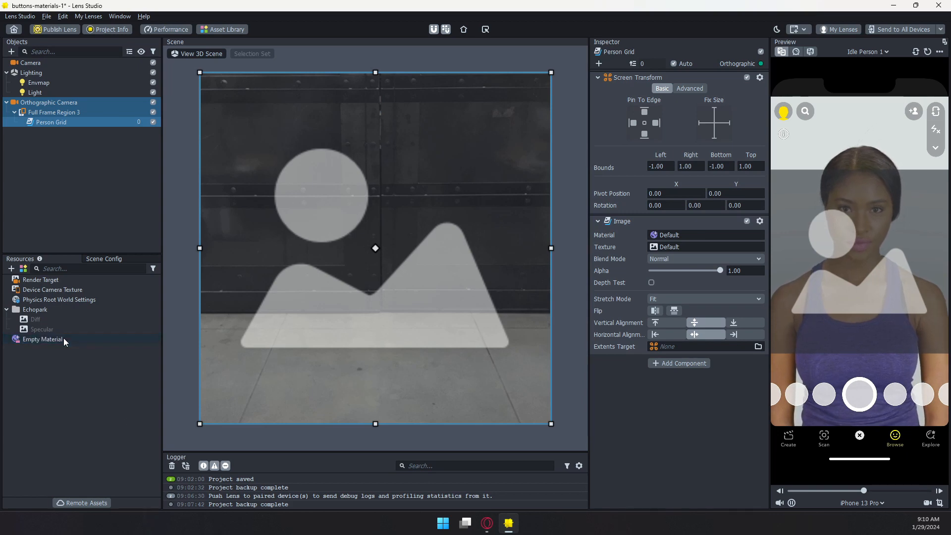
pyautogui.rightClick(63, 339)
pyautogui.click(84, 346)
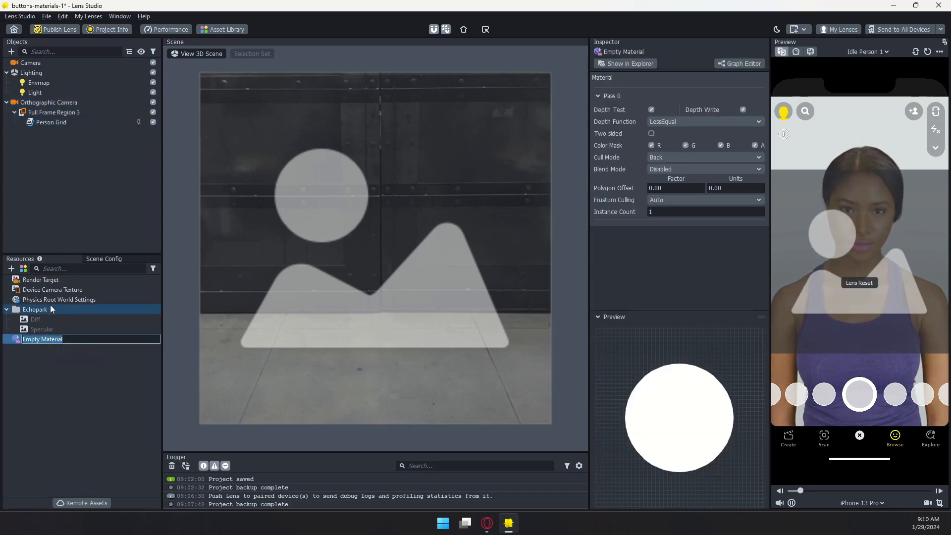
pyautogui.write('Grid')
pyautogui.press('Return')
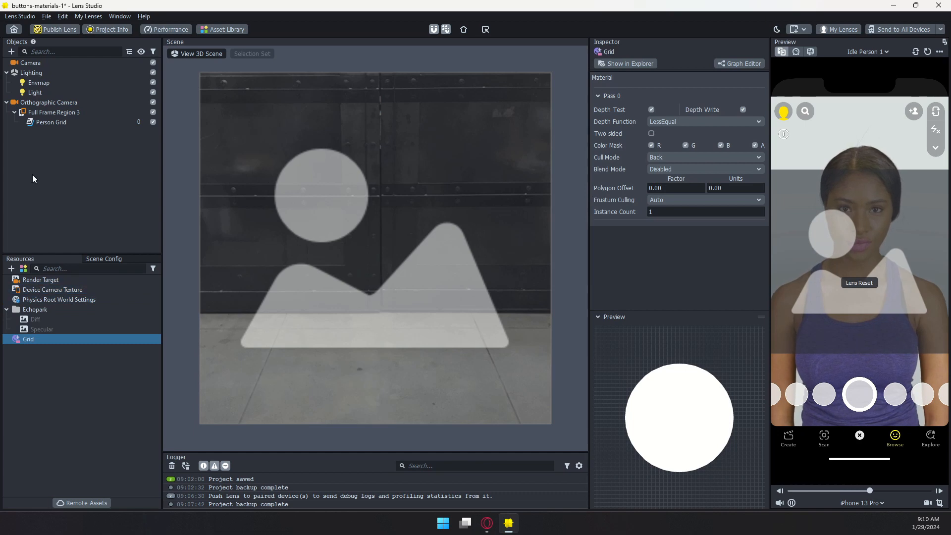
pyautogui.click(747, 62)
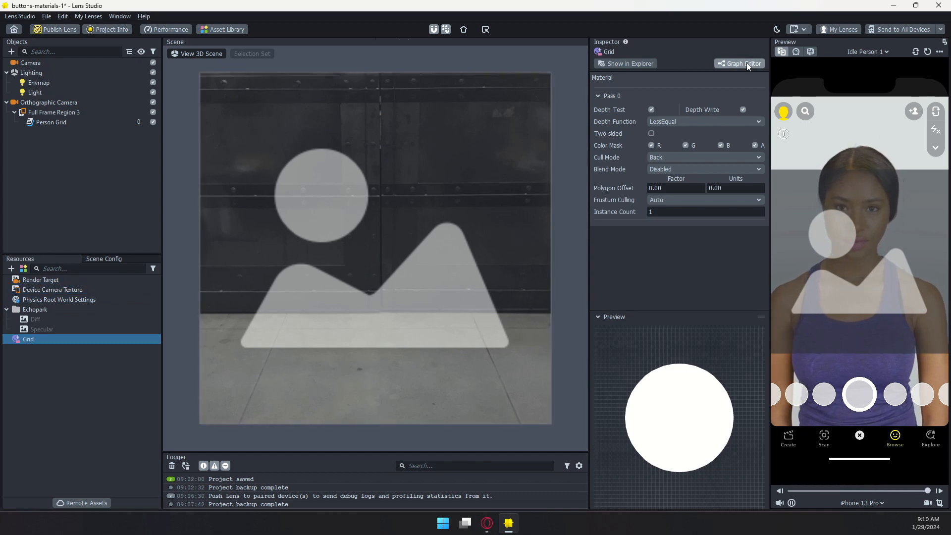
# Step: Apply the Grid material to the Person Grid image and set its stretch mode to Stretch
pyautogui.moveTo(61, 339); pyautogui.dragTo(56, 124)
pyautogui.click(55, 124)
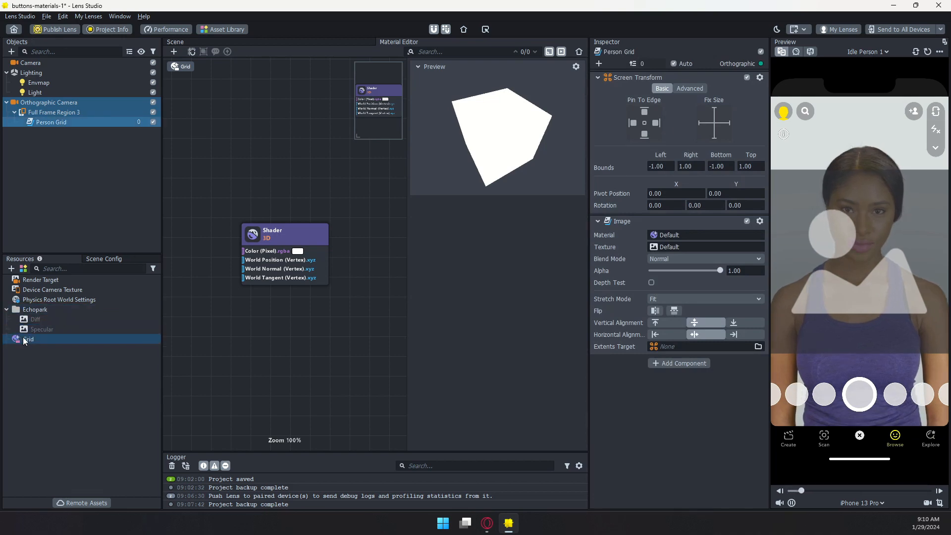
pyautogui.moveTo(23, 339); pyautogui.dragTo(666, 237)
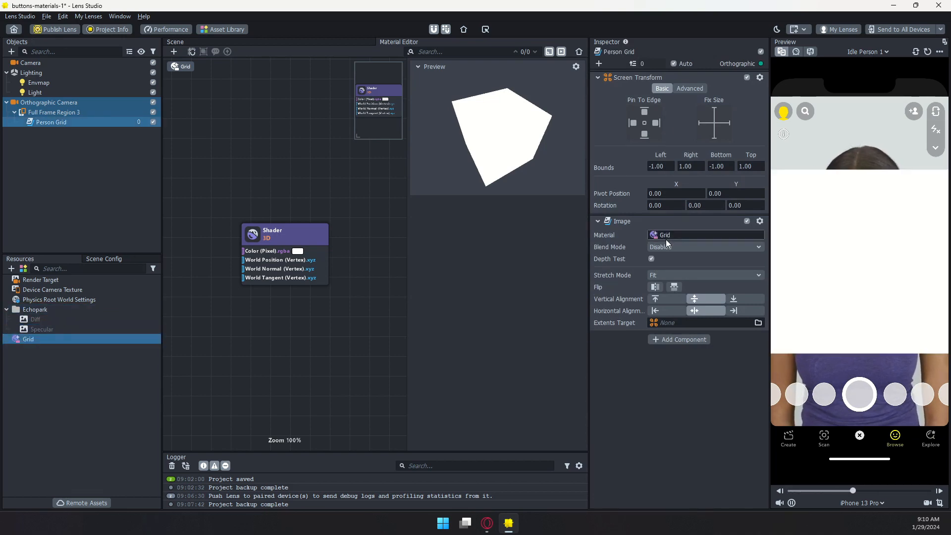
pyautogui.click(671, 275)
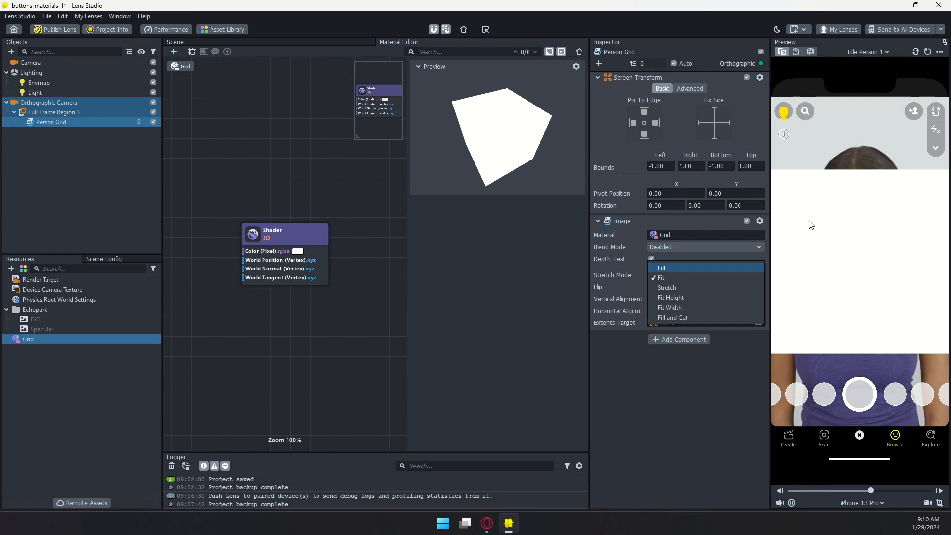
pyautogui.click(671, 289)
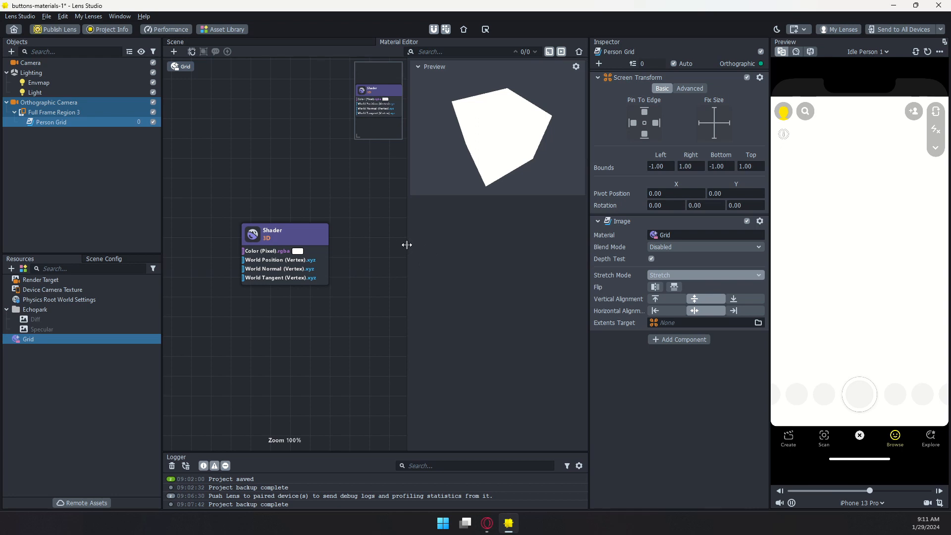
# Step: Resize the surrounding panels to give the material graph more working width
pyautogui.moveTo(408, 244); pyautogui.dragTo(454, 244)
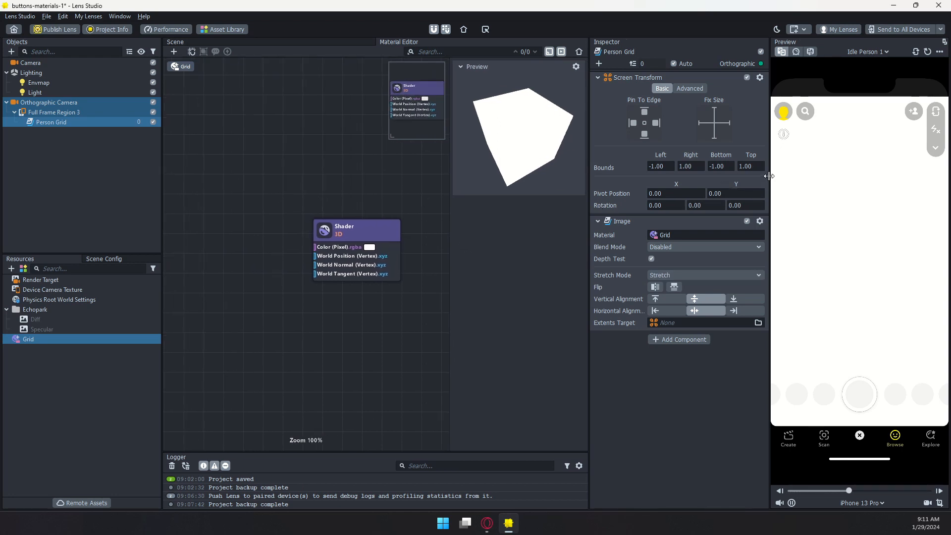
pyautogui.moveTo(769, 177); pyautogui.dragTo(827, 176)
pyautogui.moveTo(636, 174); pyautogui.dragTo(717, 176)
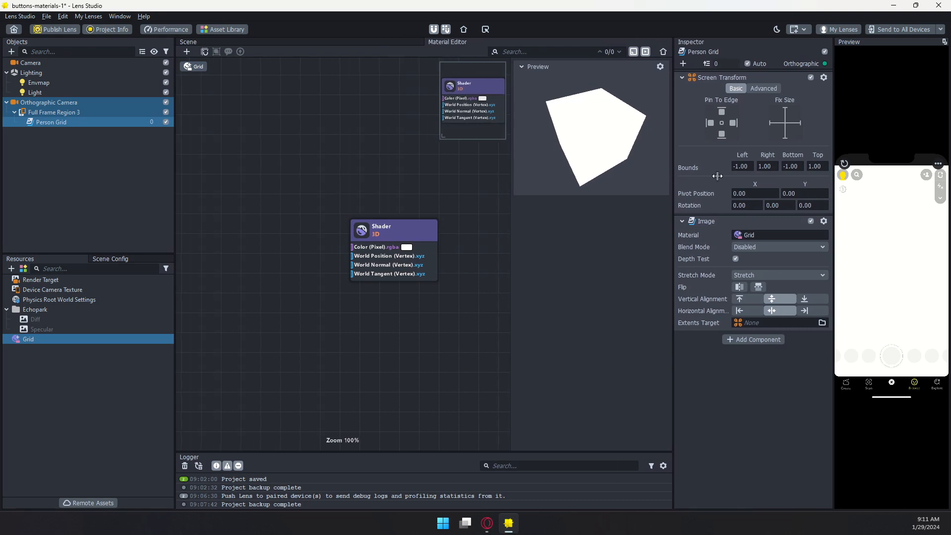
pyautogui.moveTo(511, 188); pyautogui.dragTo(567, 188)
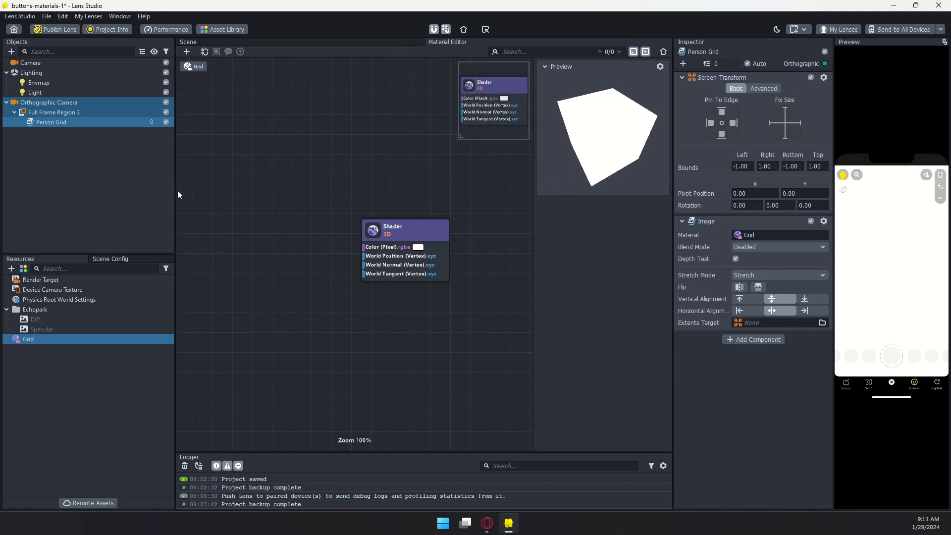
pyautogui.moveTo(174, 188); pyautogui.dragTo(130, 189)
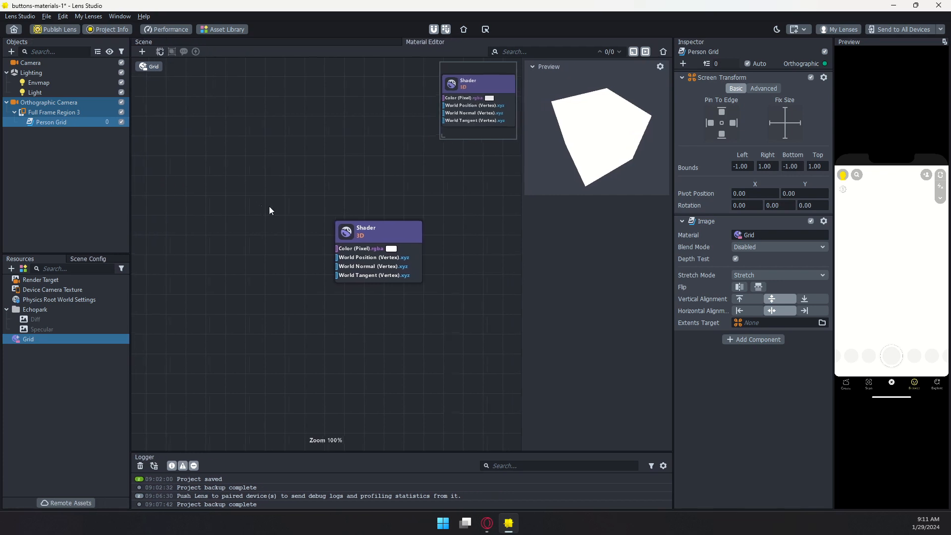
# Step: Add a Texture 2D Object Parameter node to the Grid graph and place it well before the Shader node
pyautogui.rightClick(236, 199)
pyautogui.click(243, 201)
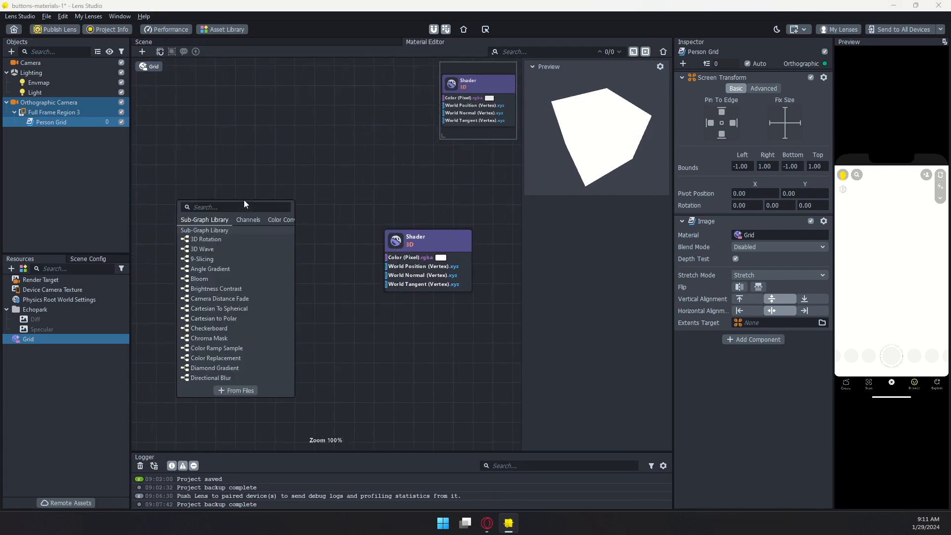
pyautogui.write('text')
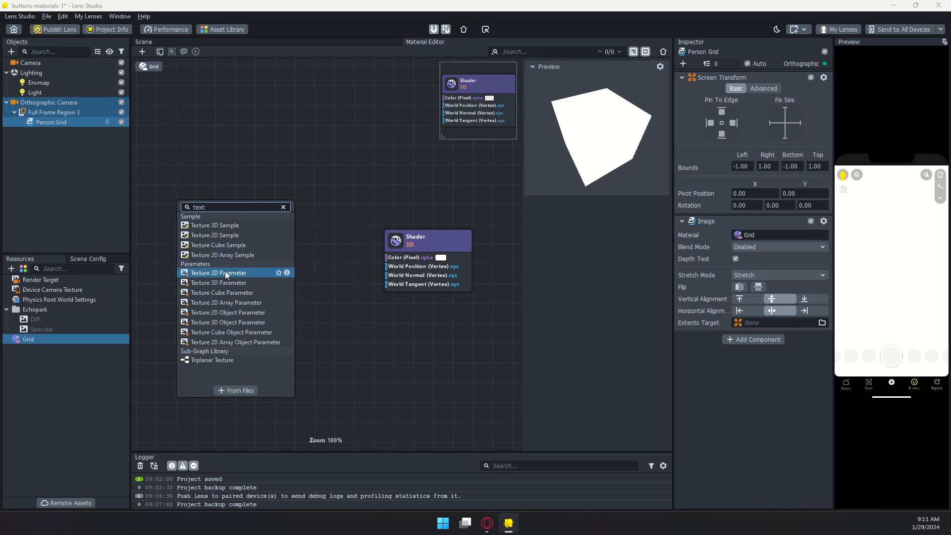
pyautogui.click(207, 313)
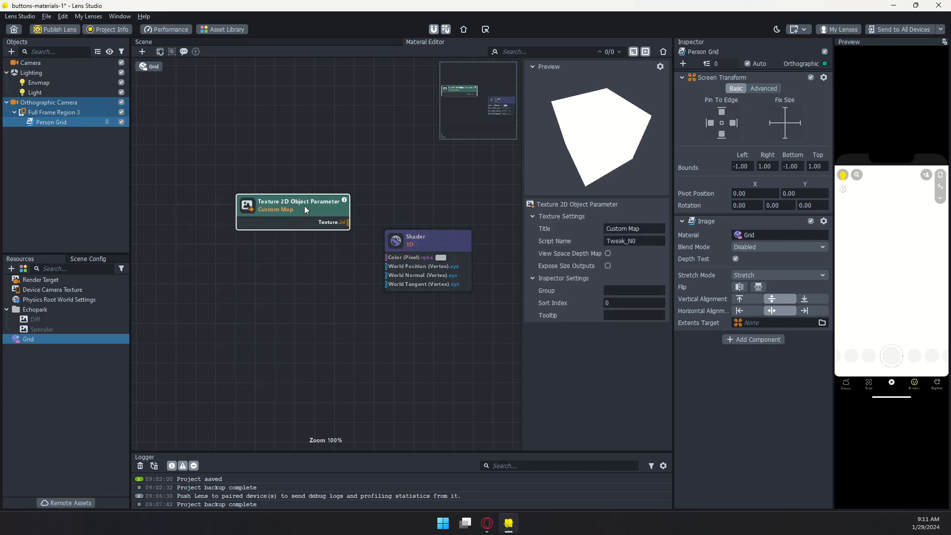
pyautogui.moveTo(305, 209); pyautogui.dragTo(229, 211)
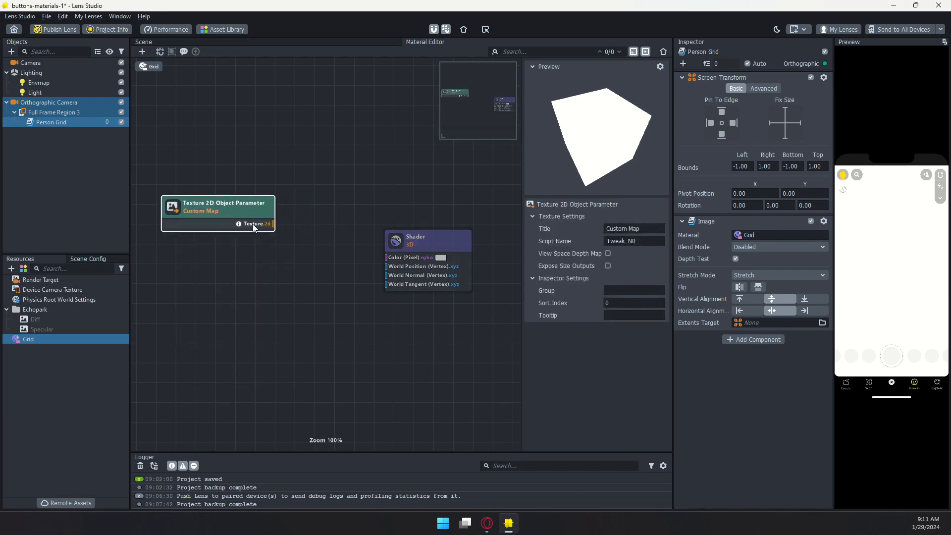
# Step: Add a Texture 2D Sample node fed by the parameter's Texture output, and move the parameter node slightly higher
pyautogui.scroll(5, 262, 228)
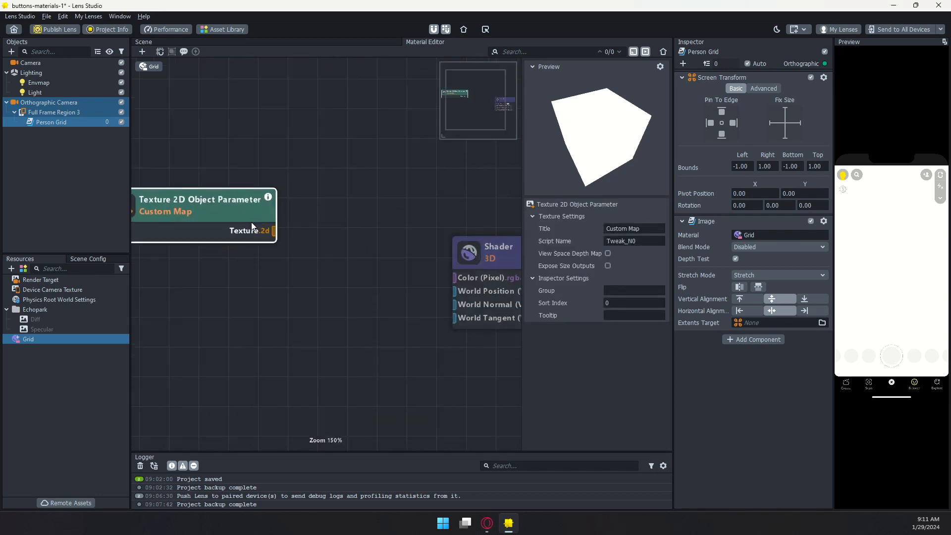
pyautogui.moveTo(277, 236); pyautogui.dragTo(329, 225)
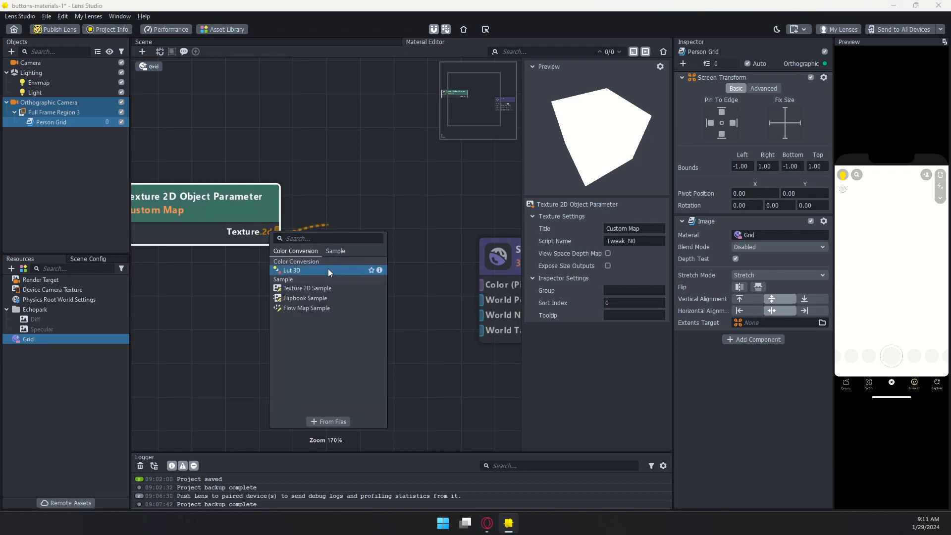
pyautogui.click(299, 289)
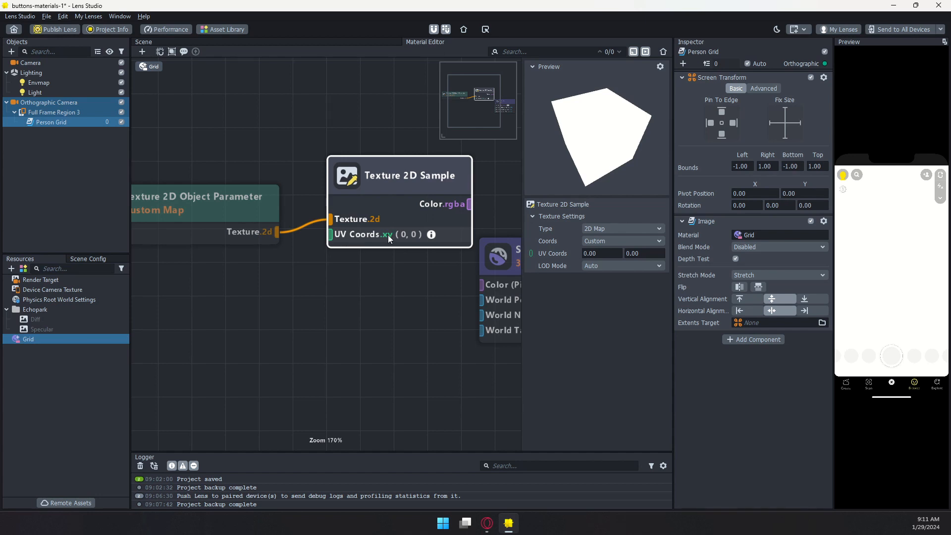
pyautogui.moveTo(218, 208); pyautogui.dragTo(207, 160)
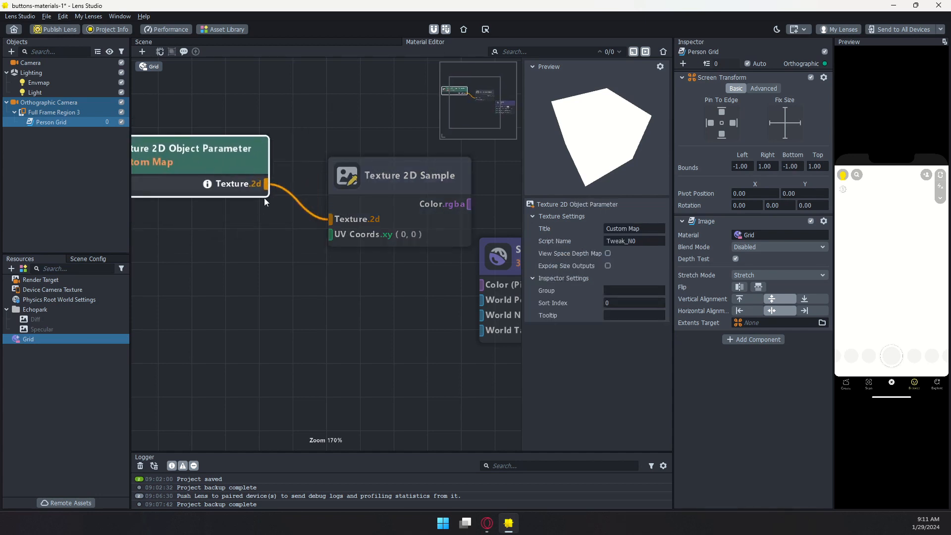
# Step: Connect the Texture 2D Sample node's Color output to the Shader node's Color (Pixel) input
pyautogui.scroll(1, 239, 240)
pyautogui.scroll(-2, 287, 237)
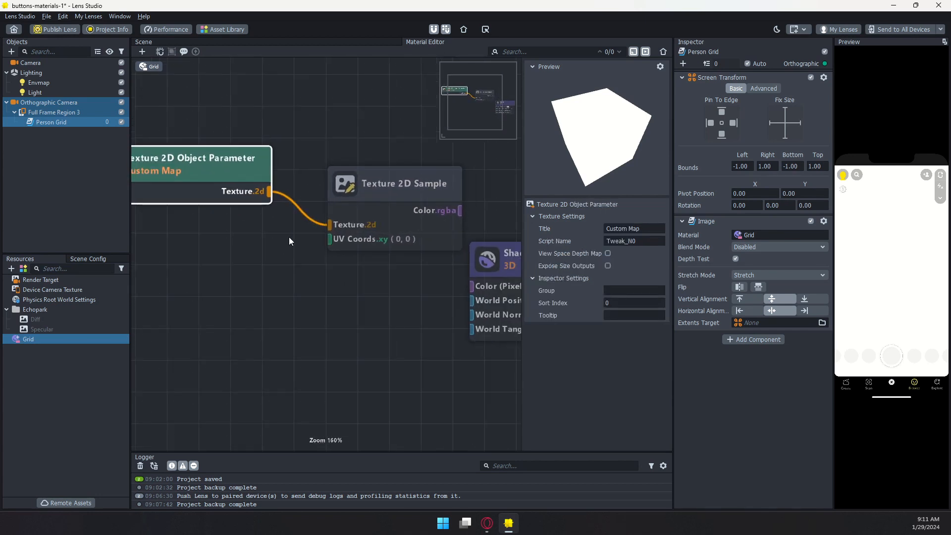
pyautogui.scroll(-9, 289, 240)
pyautogui.moveTo(229, 164); pyautogui.dragTo(277, 221)
pyautogui.moveTo(214, 280); pyautogui.dragTo(273, 277, button='middle')
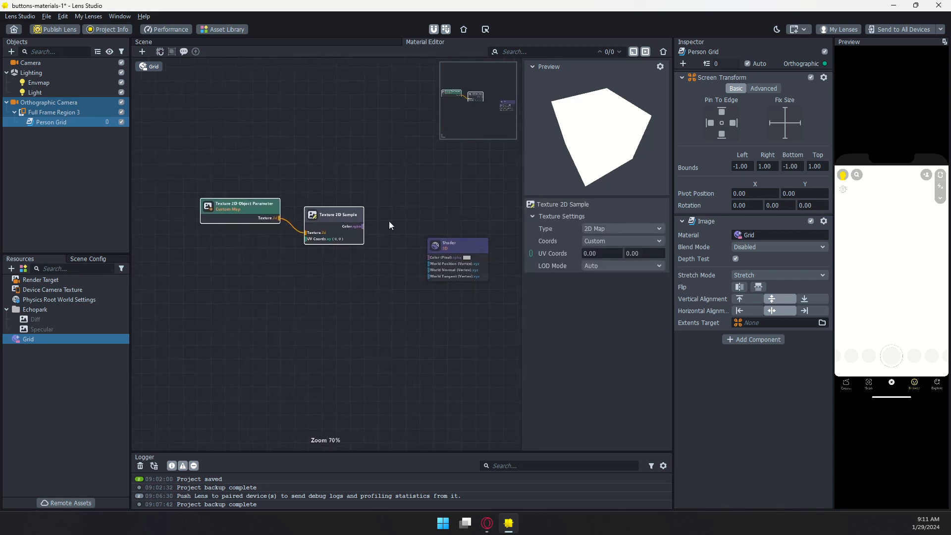
pyautogui.moveTo(364, 227); pyautogui.dragTo(429, 258)
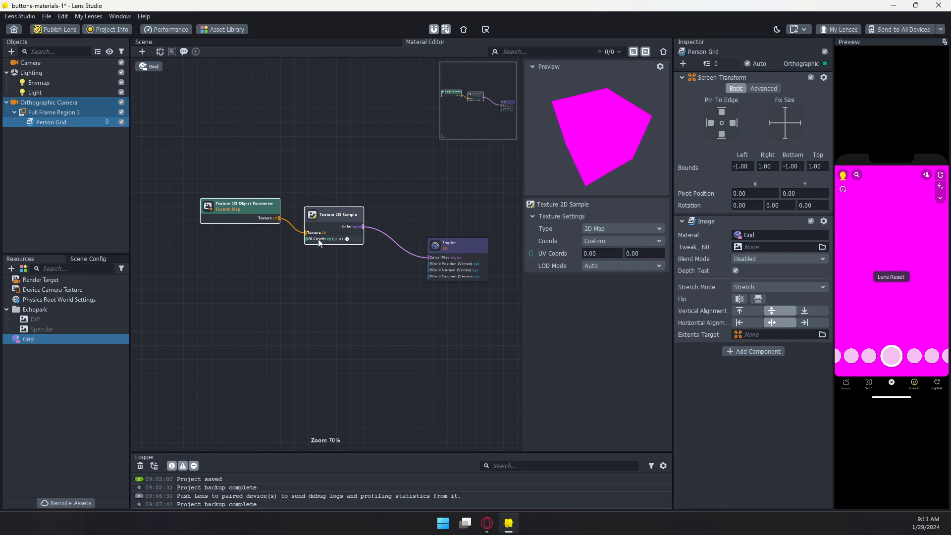
pyautogui.scroll(4, 337, 221)
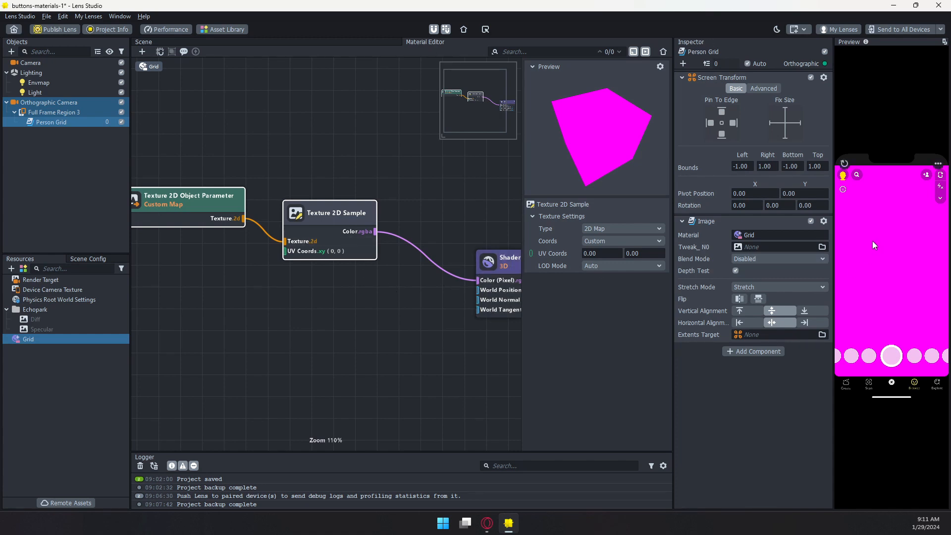
# Step: Assign Device Camera Texture to the Grid material's Custom Map parameter
pyautogui.click(38, 339)
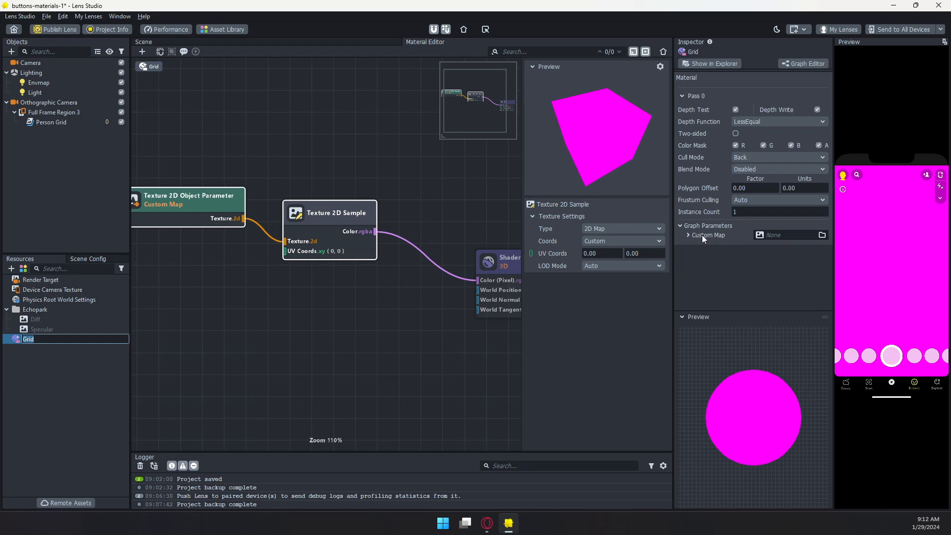
pyautogui.click(775, 237)
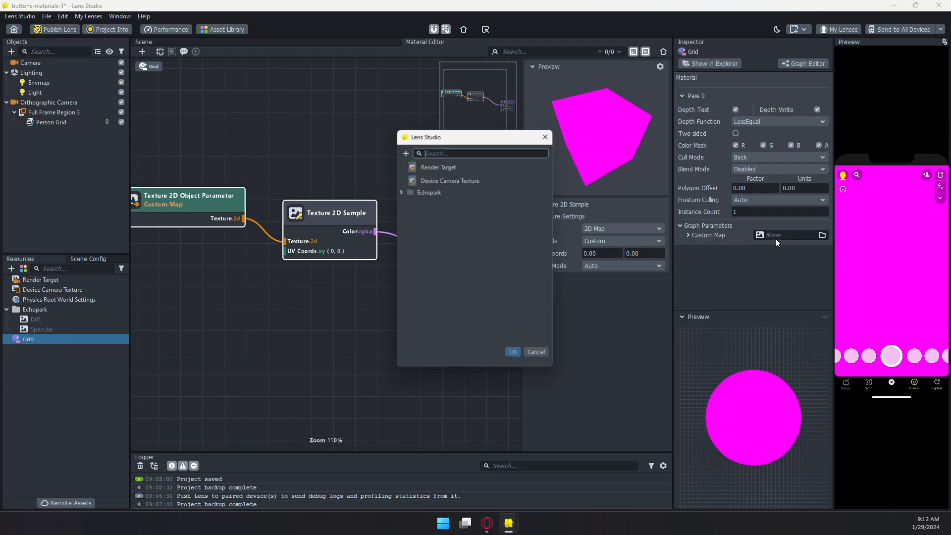
pyautogui.doubleClick(450, 180)
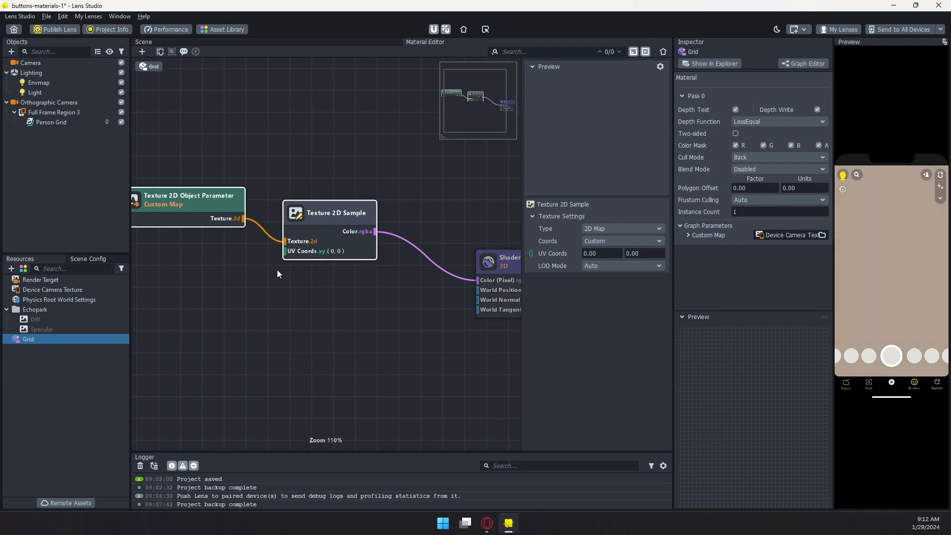
# Step: Add a Screen UV Coord node below the texture parameter and connect it to the Texture 2D Sample's UV Coords input
pyautogui.moveTo(277, 269); pyautogui.dragTo(352, 268, button='middle')
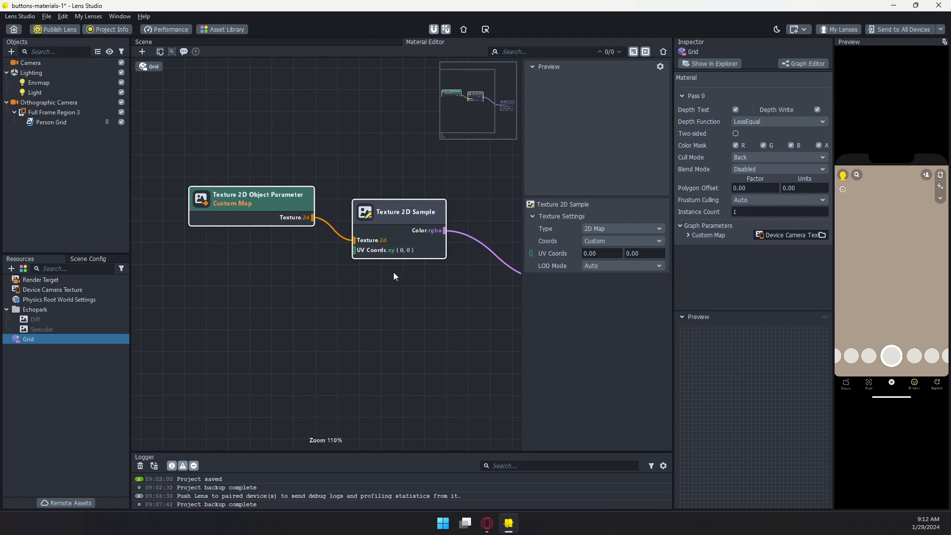
pyautogui.rightClick(206, 272)
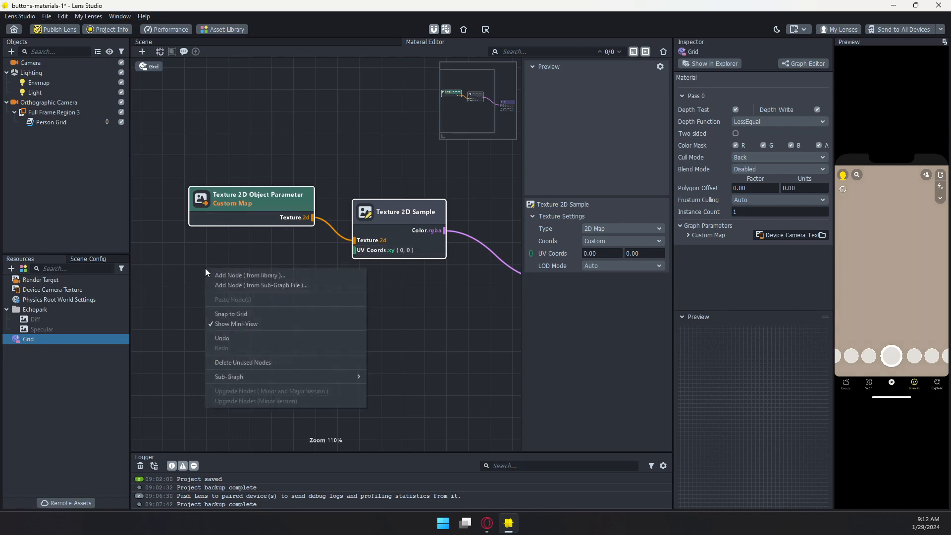
pyautogui.click(233, 276)
pyautogui.write('scr')
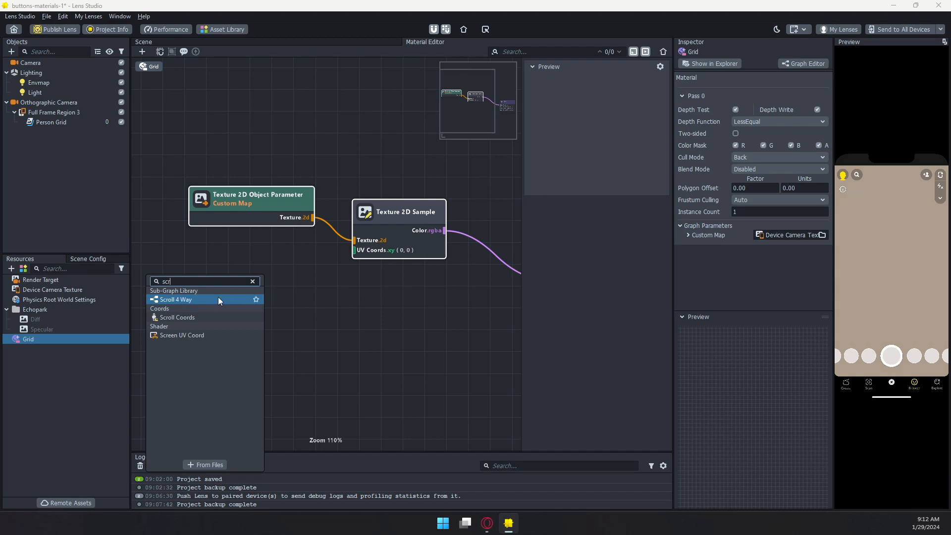
pyautogui.click(189, 335)
pyautogui.moveTo(289, 299); pyautogui.dragTo(355, 249)
pyautogui.moveTo(236, 276); pyautogui.dragTo(191, 258)
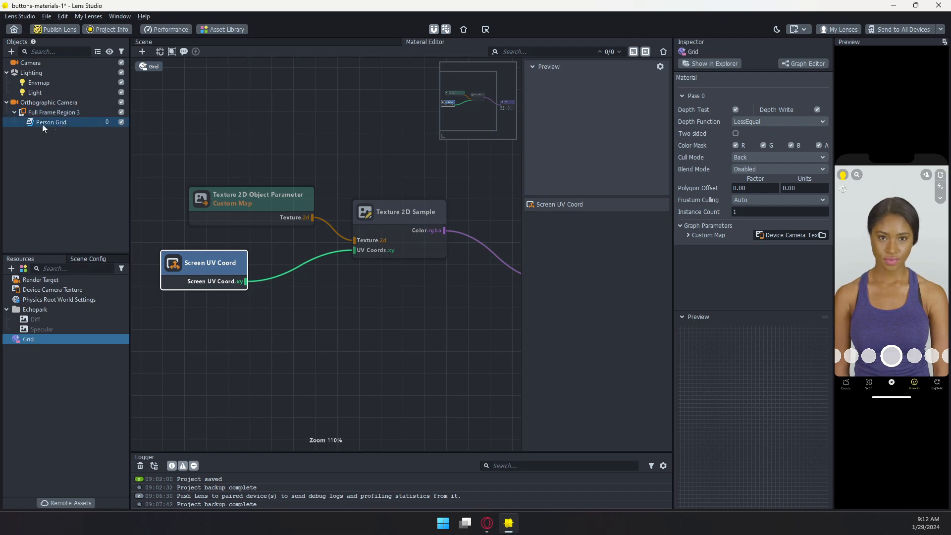
# Step: Insert a Multiply node between the Screen UV Coord node and the Texture 2D Sample's UV Coords input, moving Screen UV Coord aside for space
pyautogui.moveTo(299, 314); pyautogui.dragTo(404, 305, button='middle')
pyautogui.moveTo(316, 244); pyautogui.dragTo(182, 240)
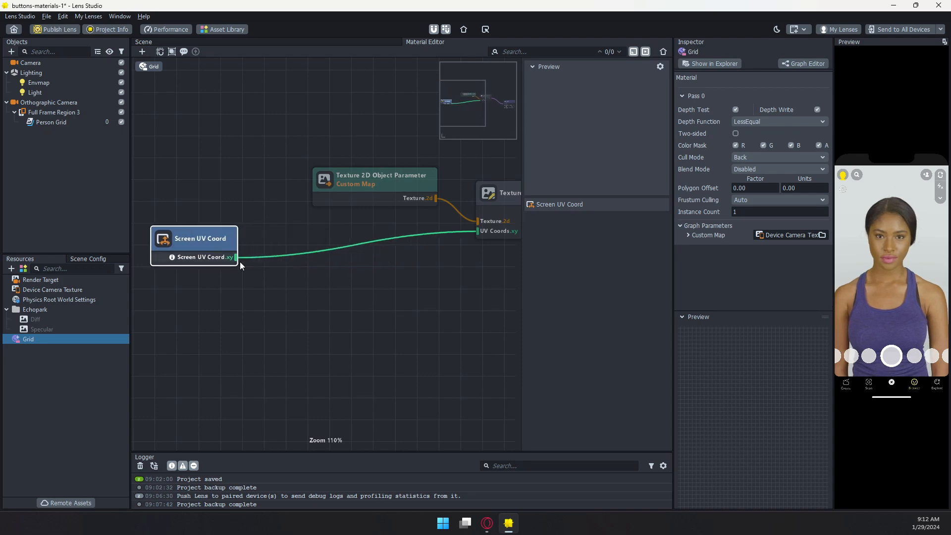
pyautogui.moveTo(236, 257); pyautogui.dragTo(299, 279)
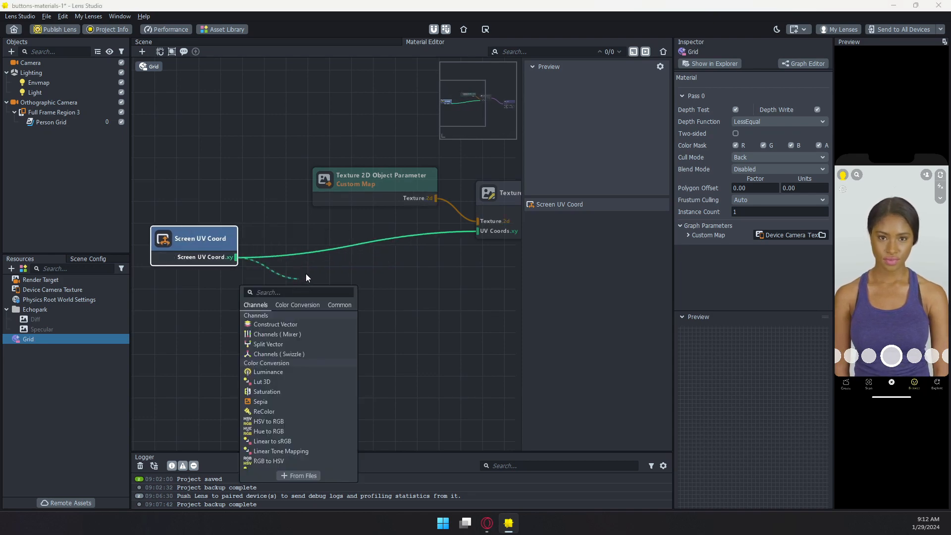
pyautogui.write('mult')
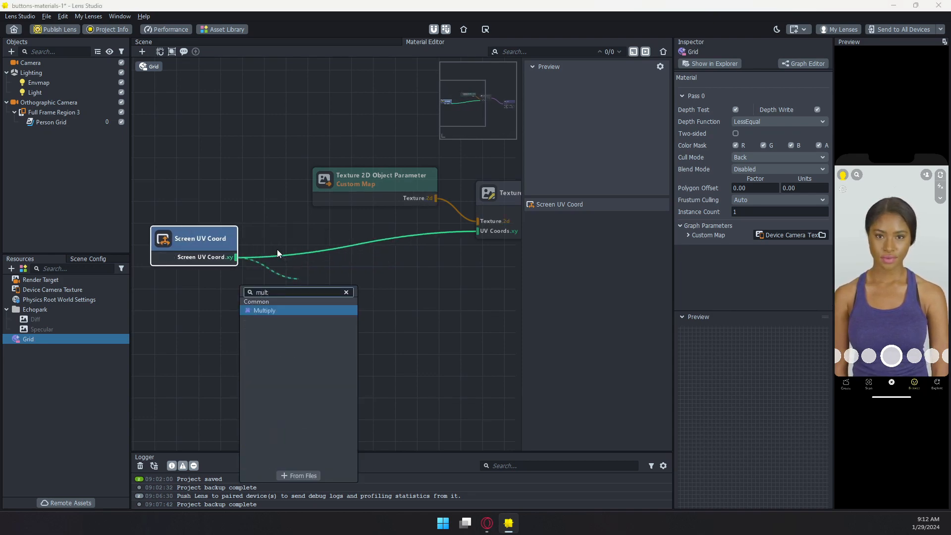
pyautogui.press('Return')
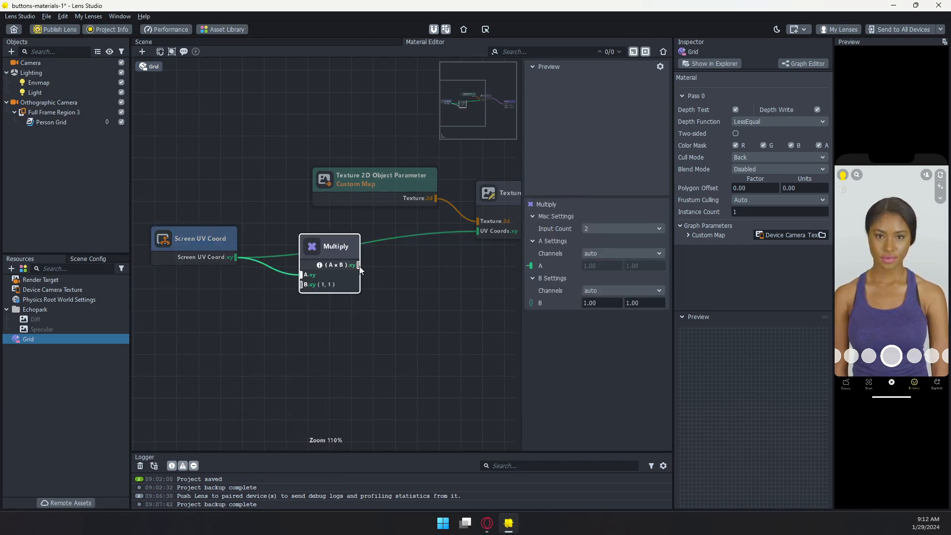
pyautogui.moveTo(358, 265); pyautogui.dragTo(479, 231)
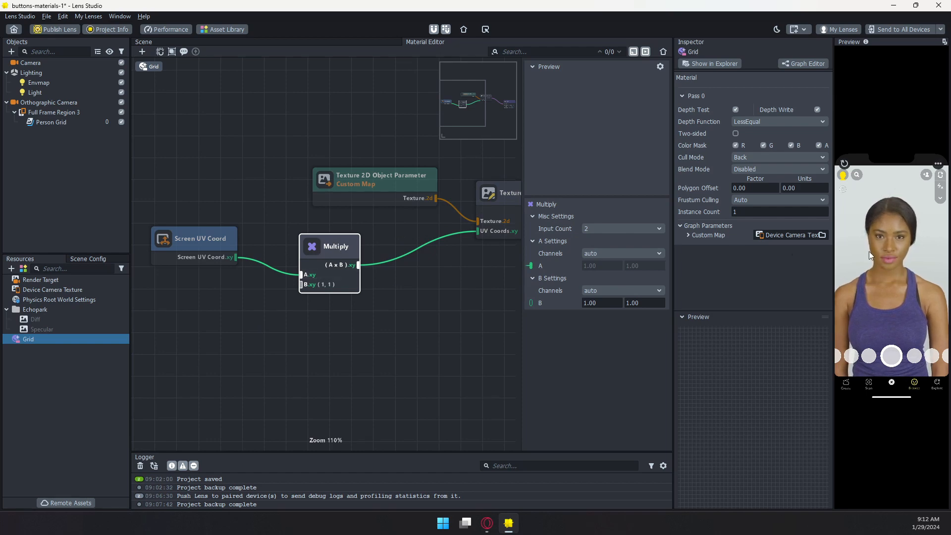
# Step: Add an Int Parameter node to the graph and place it just below the Screen UV Coord node
pyautogui.rightClick(176, 305)
pyautogui.click(192, 308)
pyautogui.write('int')
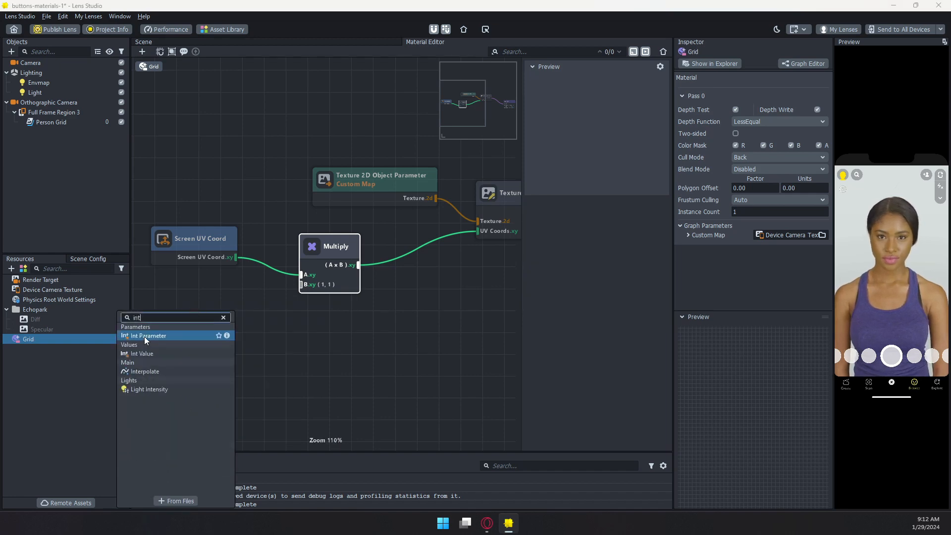
pyautogui.click(144, 337)
pyautogui.moveTo(221, 320); pyautogui.dragTo(200, 306)
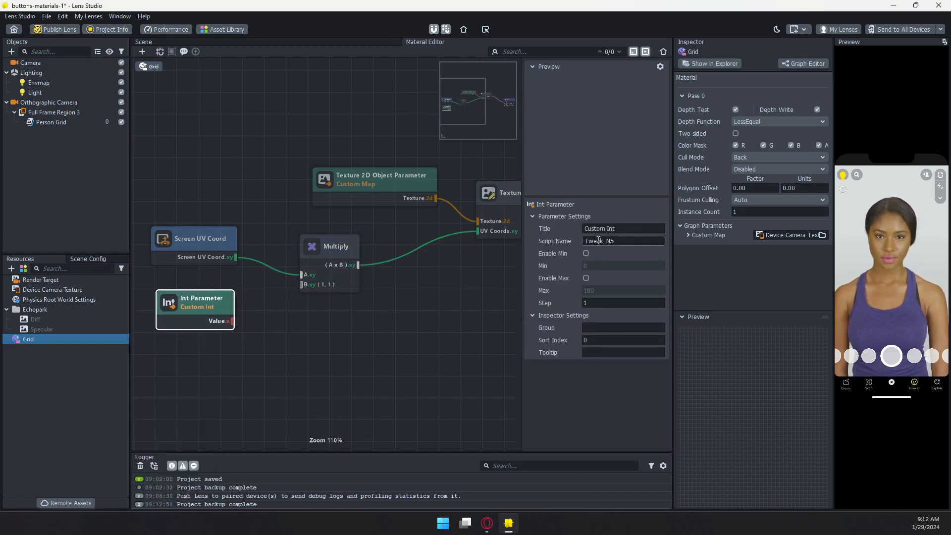
# Step: Title the Int Parameter Scale with script name scale, and connect its Value output to the Multiply node's B input
pyautogui.moveTo(627, 229); pyautogui.dragTo(581, 228)
pyautogui.write('Scale')
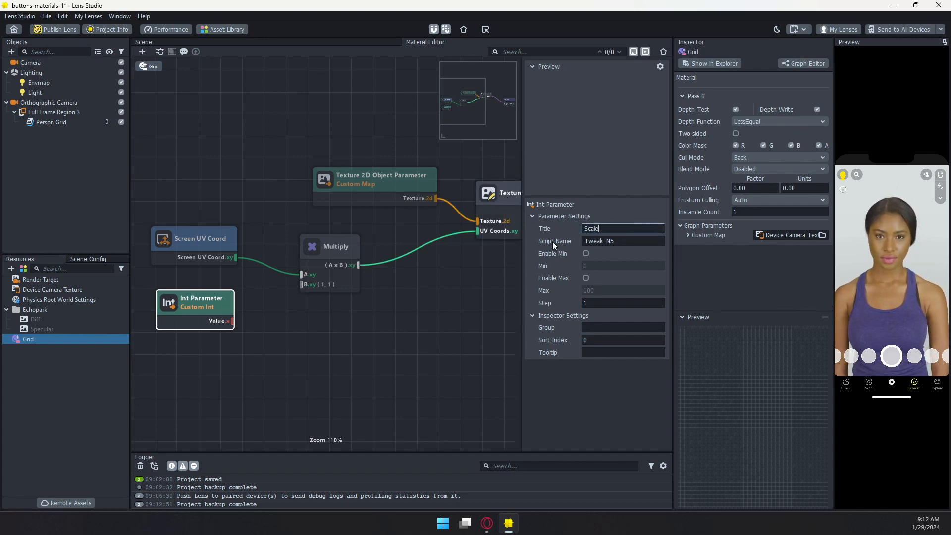
pyautogui.press('Tab')
pyautogui.write('scale')
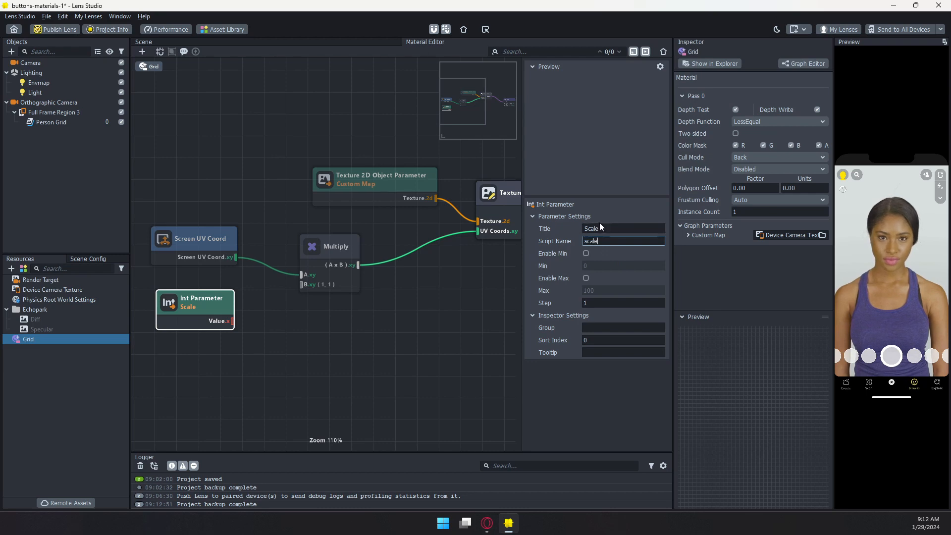
pyautogui.press('Return')
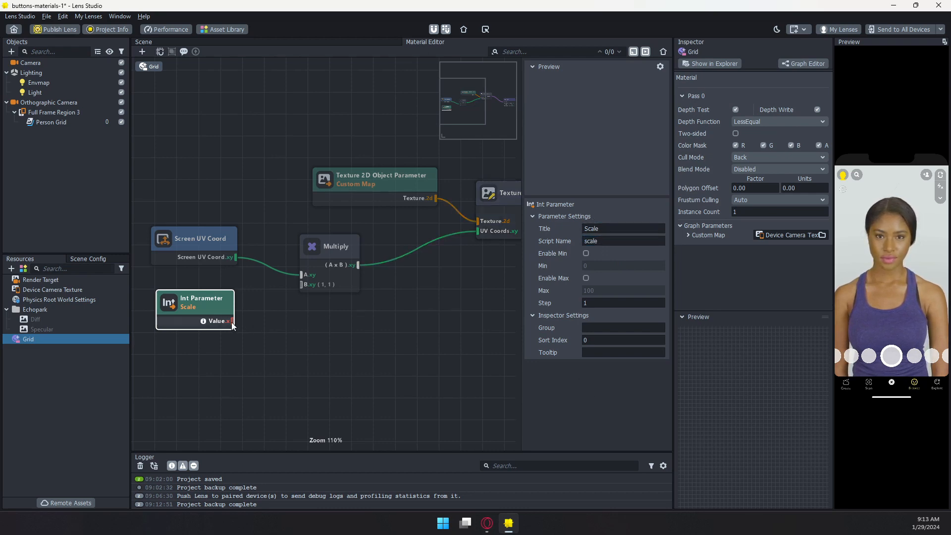
pyautogui.moveTo(232, 321); pyautogui.dragTo(302, 284)
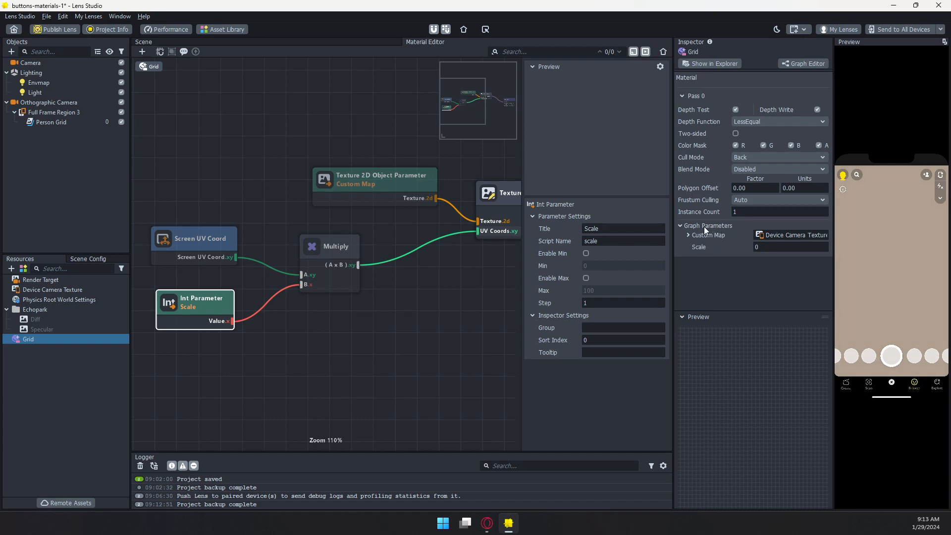
# Step: Set the Grid material's Scale parameter to 4 and save the project
pyautogui.click(825, 245)
pyautogui.click(825, 245)
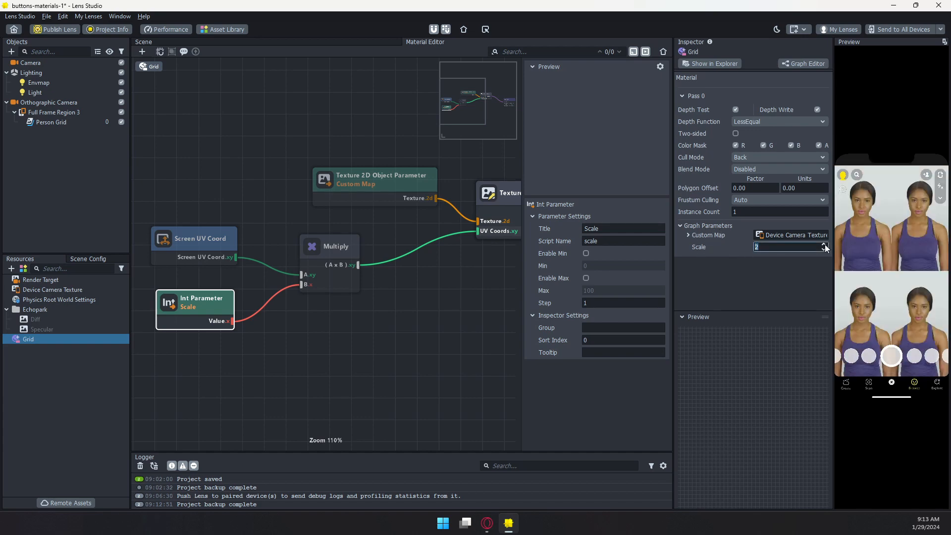
pyautogui.click(825, 245)
pyautogui.click(825, 245)
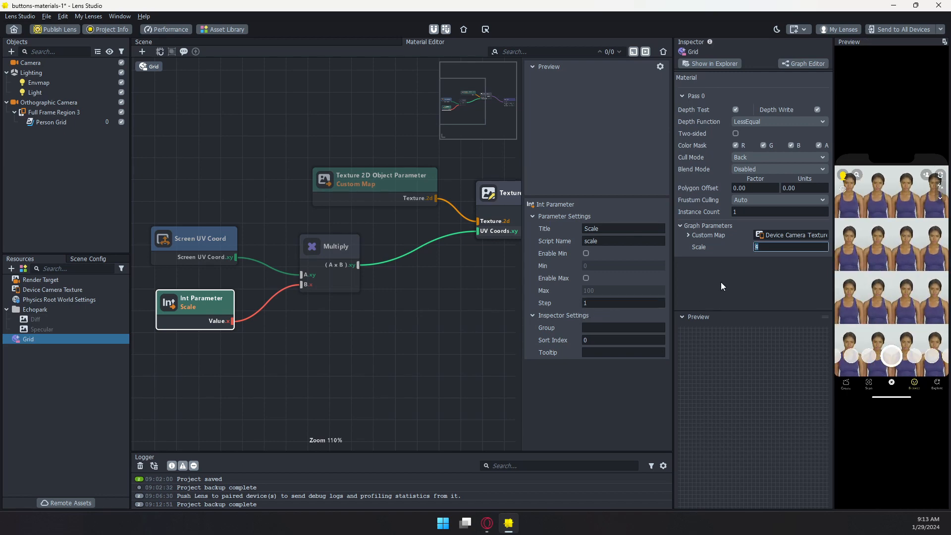
pyautogui.click(699, 256)
pyautogui.hotkey('ctrl', 's')
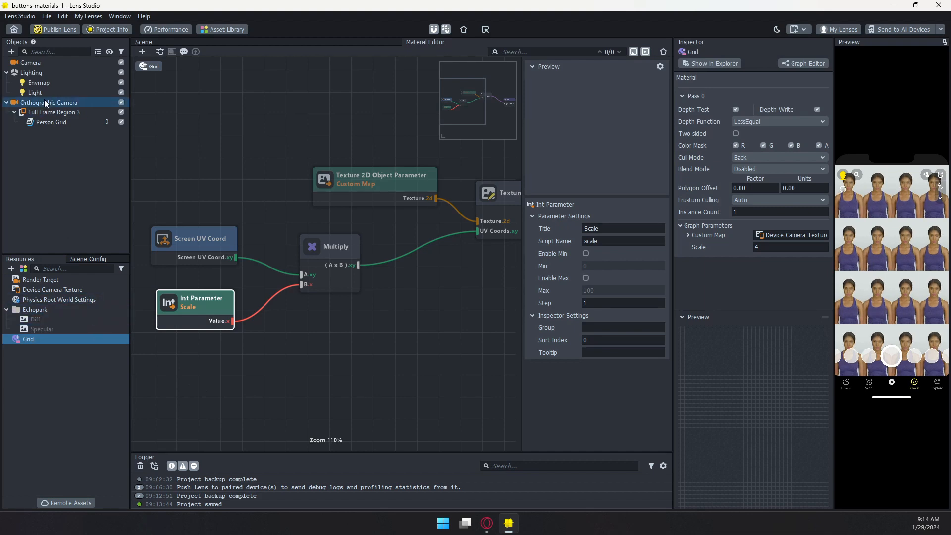
# Step: Create a new Render Target resource and rename it as UI
pyautogui.click(84, 260)
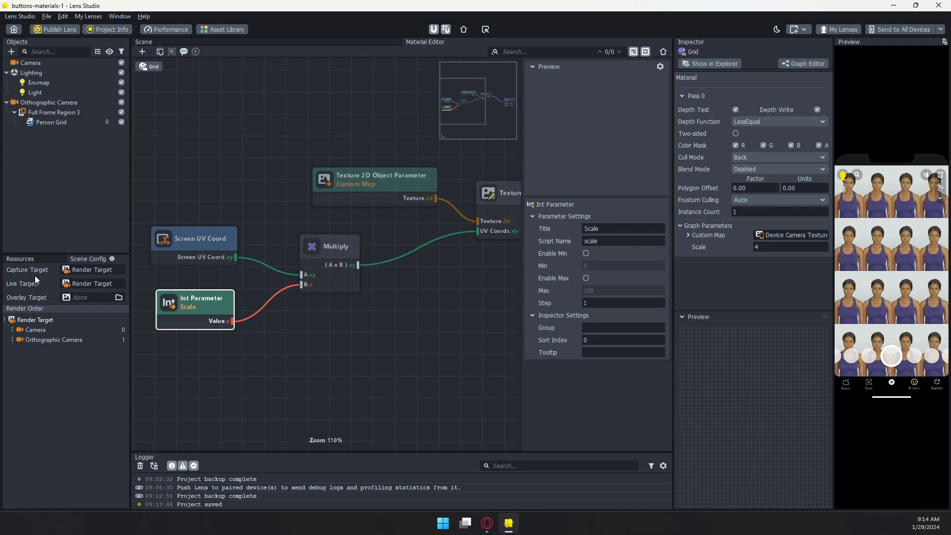
pyautogui.click(15, 260)
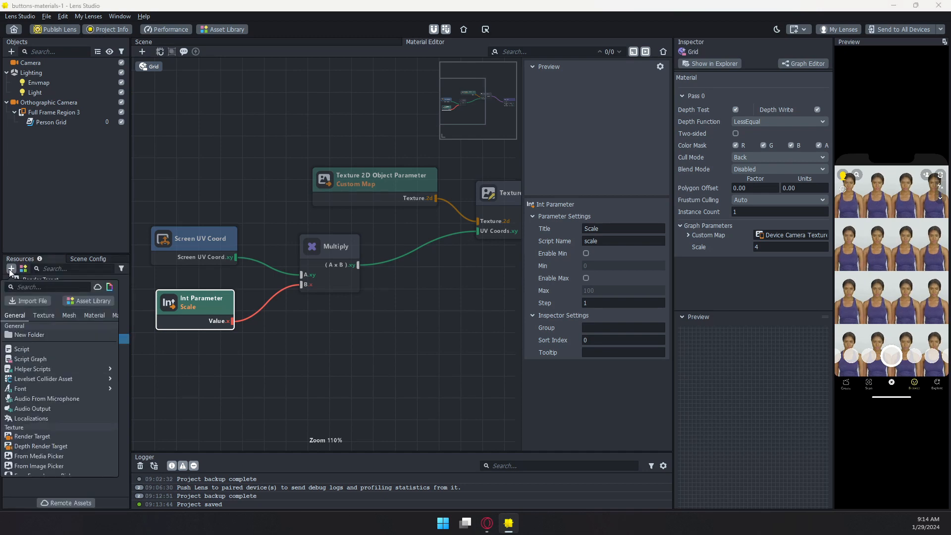
pyautogui.click(41, 436)
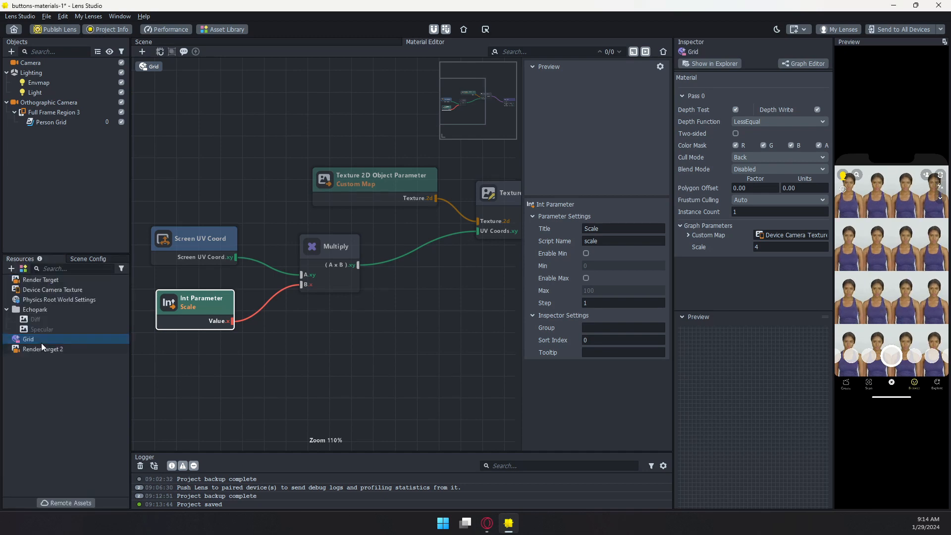
pyautogui.rightClick(36, 347)
pyautogui.click(46, 355)
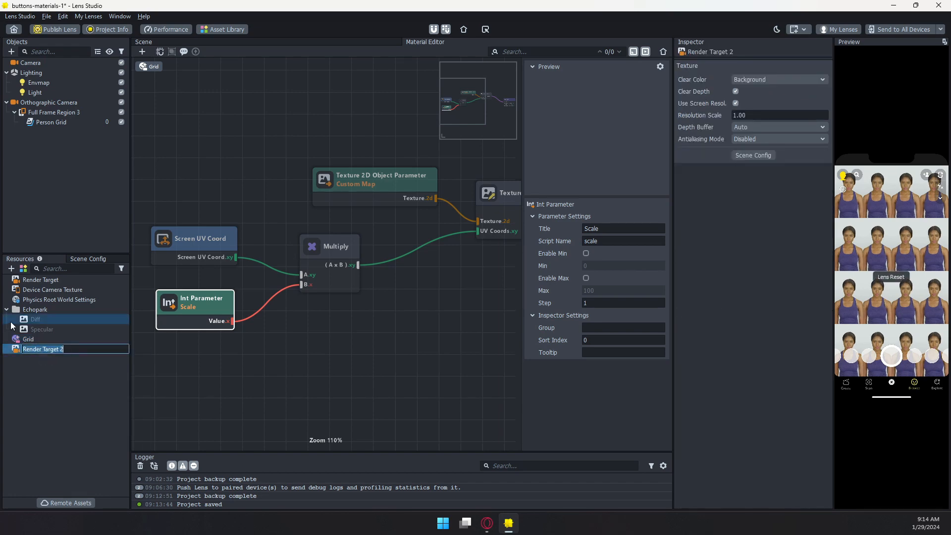
pyautogui.write('UI')
pyautogui.press('Return')
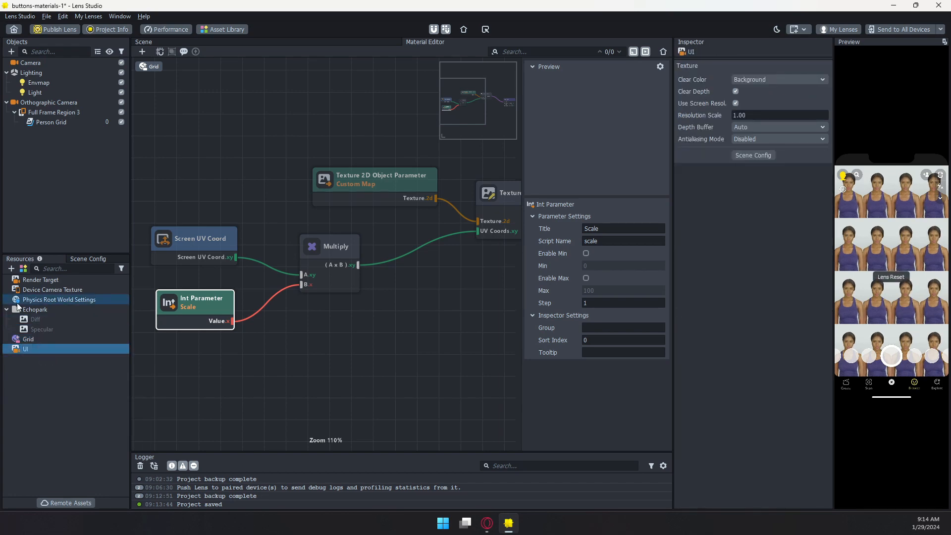
# Step: Set the scene's Live Target to the UI render target, and reset the lens in a widened preview
pyautogui.click(83, 260)
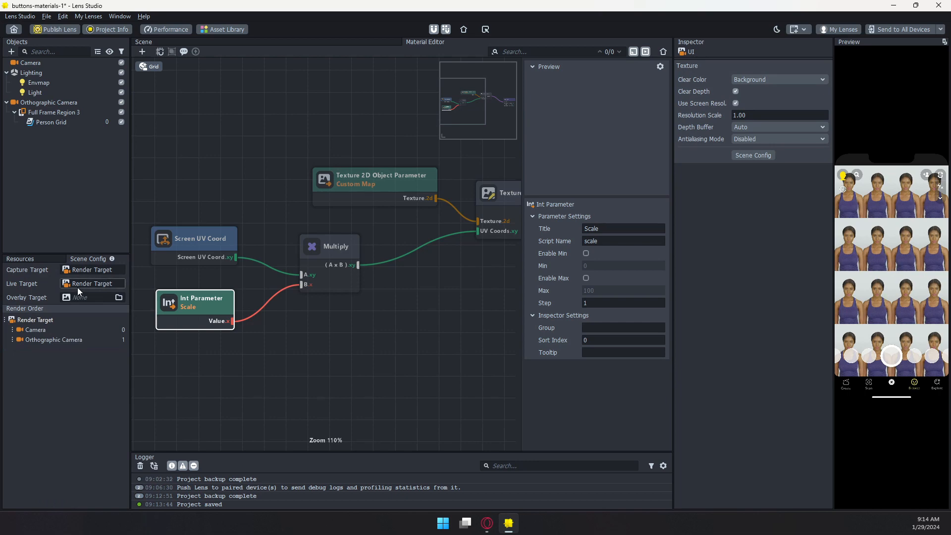
pyautogui.click(88, 284)
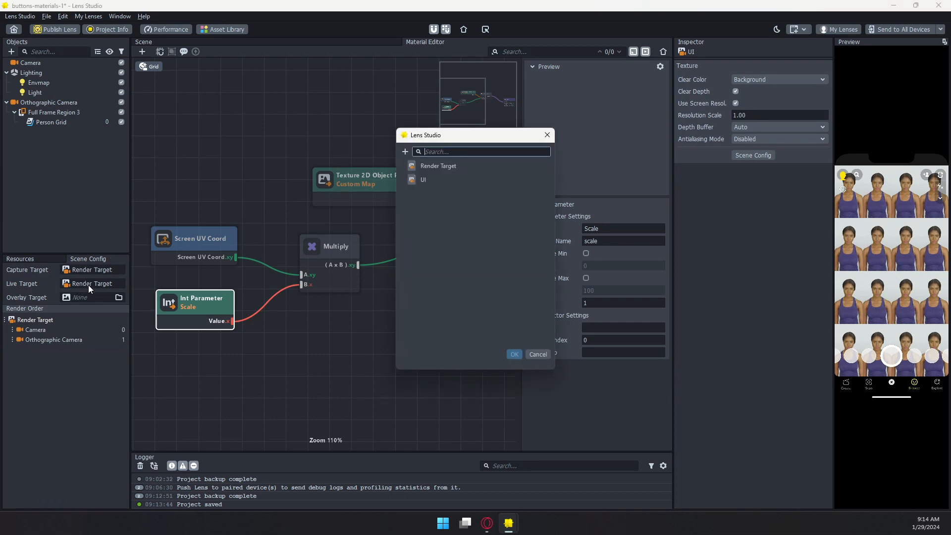
pyautogui.doubleClick(452, 181)
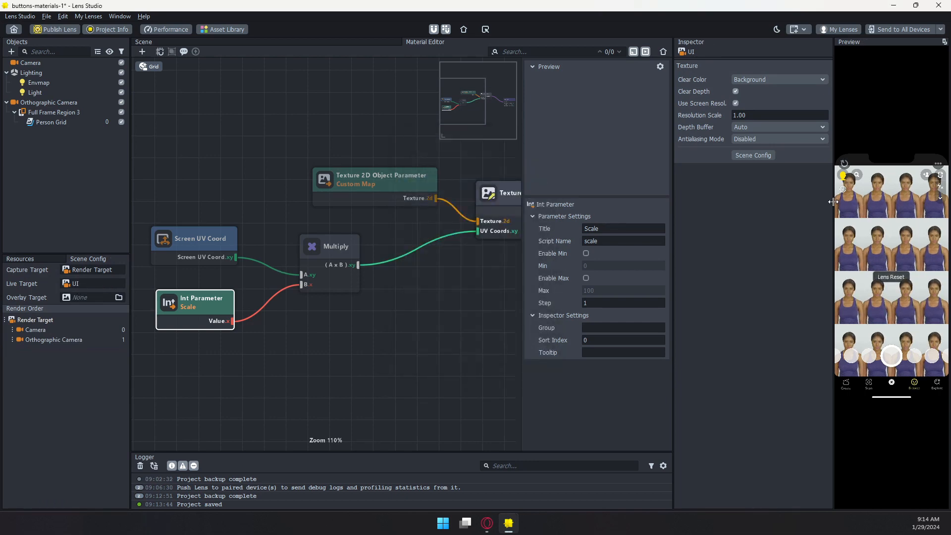
pyautogui.moveTo(833, 201); pyautogui.dragTo(756, 208)
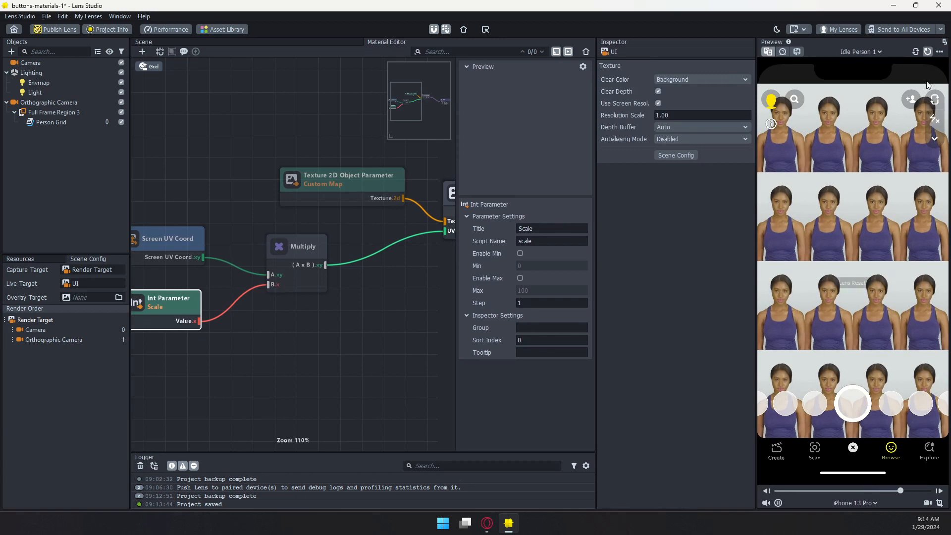
pyautogui.click(928, 52)
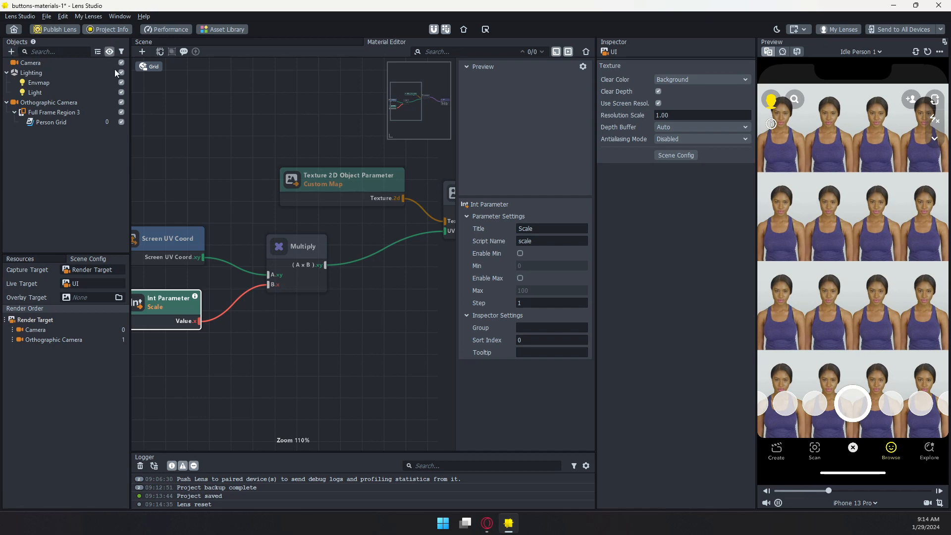
# Step: Duplicate the Orthographic Camera together with its child objects
pyautogui.click(50, 117)
pyautogui.click(49, 102)
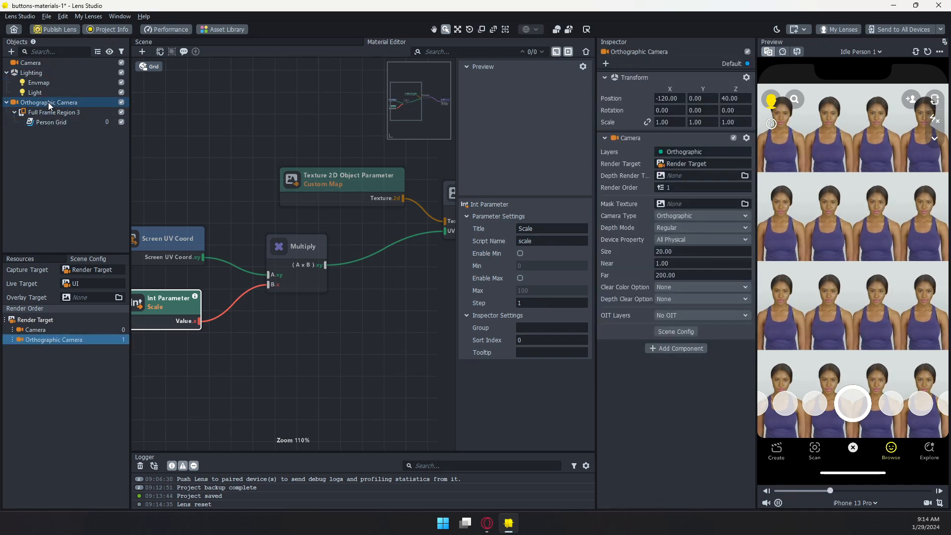
pyautogui.hotkey('ctrl', 'd')
pyautogui.rightClick(50, 103)
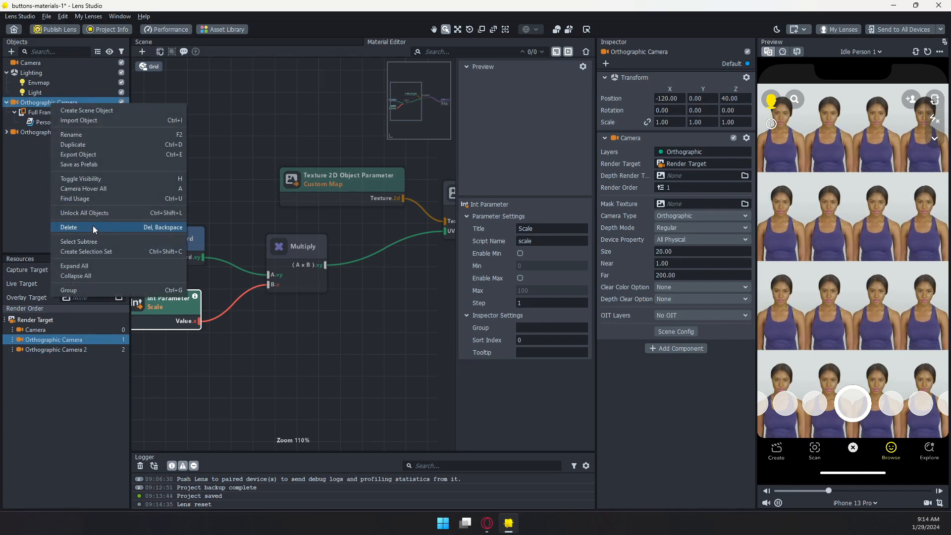
pyautogui.click(35, 153)
pyautogui.click(35, 156)
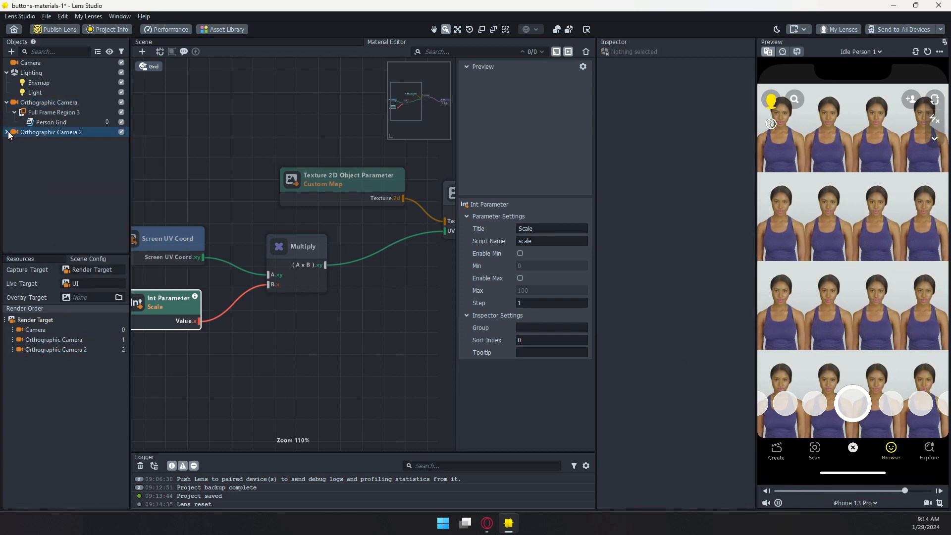
# Step: Expand the duplicated orthographic camera's hierarchy and rename the camera as UI Cam
pyautogui.click(15, 142)
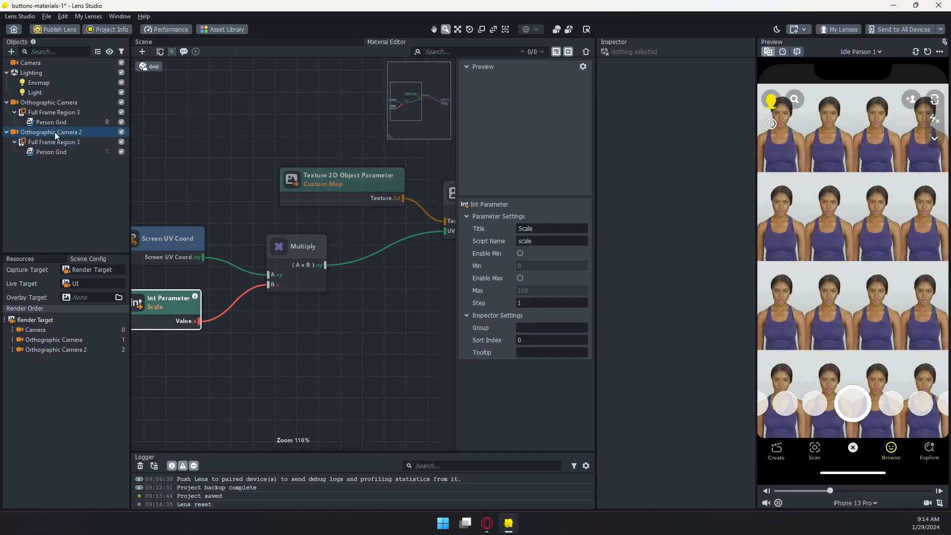
pyautogui.rightClick(56, 135)
pyautogui.click(69, 164)
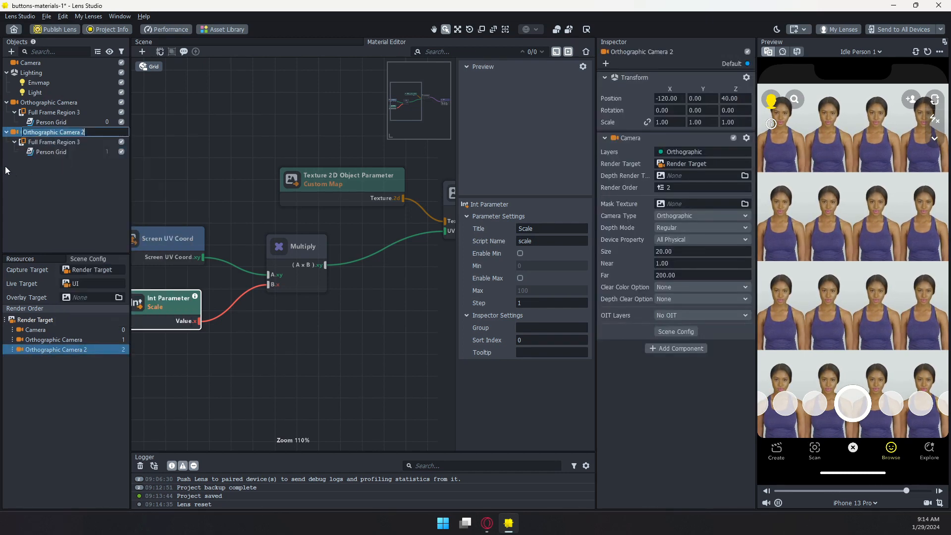
pyautogui.write('UI Cam')
pyautogui.press('Return')
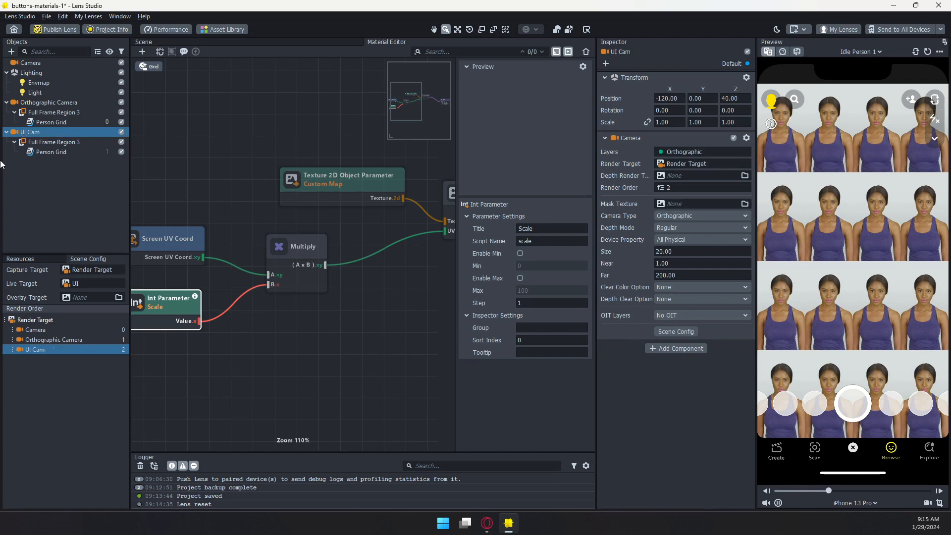
# Step: Create a new layer named UI and assign it as UI Cam's render layer
pyautogui.click(684, 151)
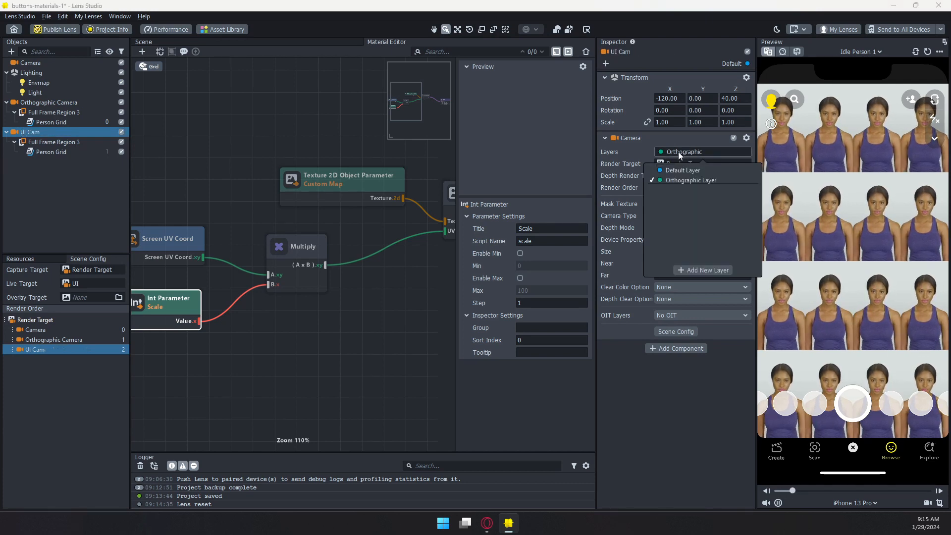
pyautogui.click(704, 270)
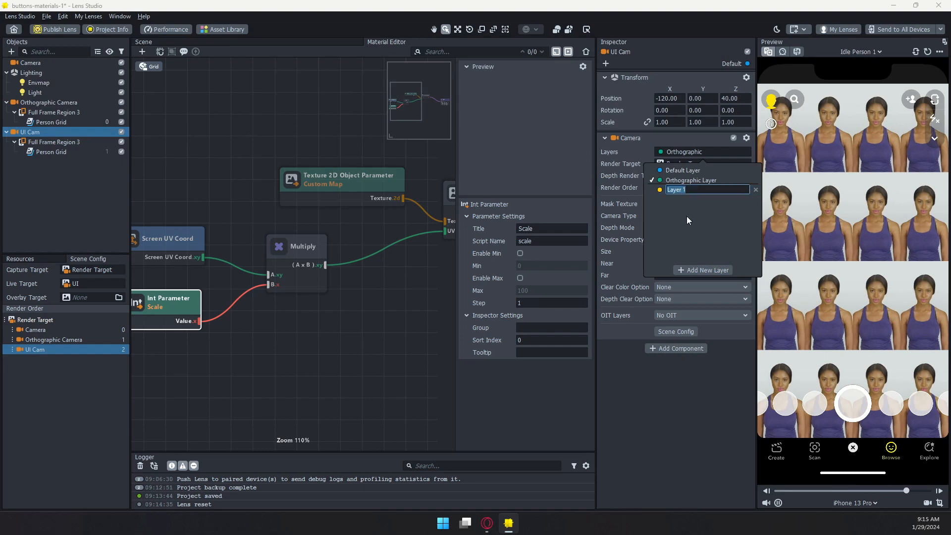
pyautogui.write('UI')
pyautogui.press('Return')
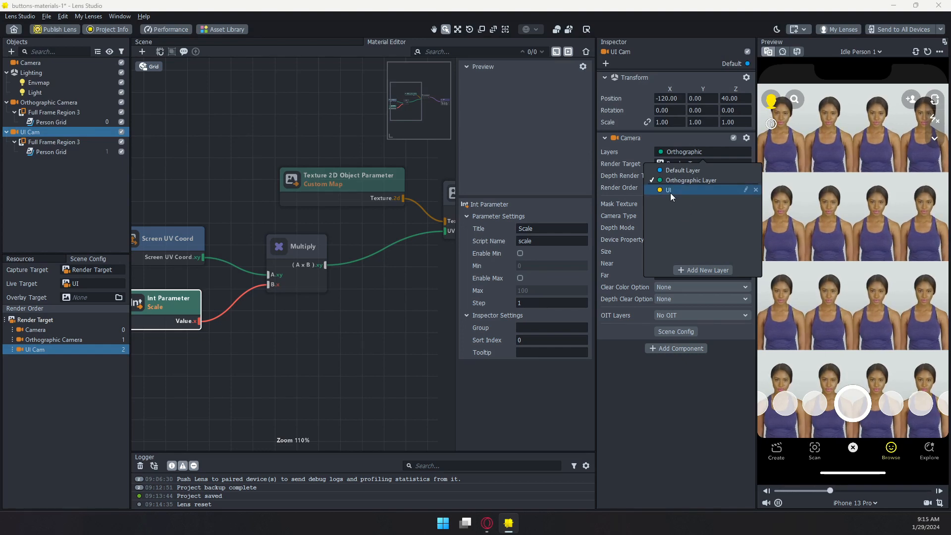
pyautogui.click(670, 191)
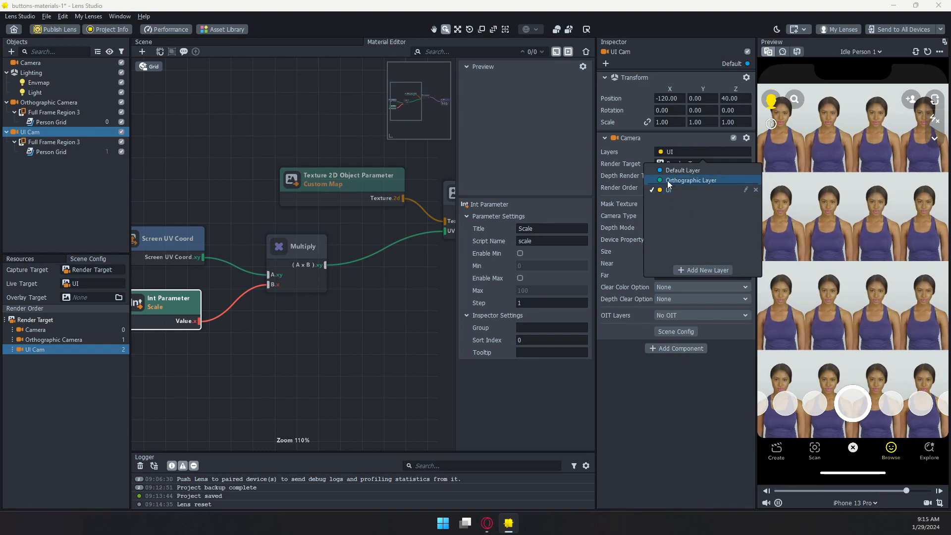
pyautogui.click(684, 154)
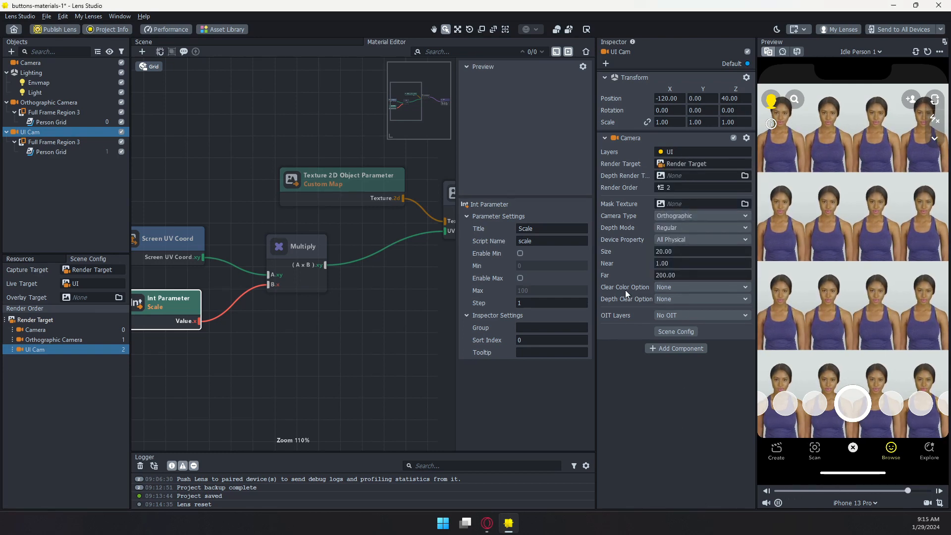
# Step: Set UI Cam's clear color option to Texture with Render Target as its input, and its render target to UI
pyautogui.click(662, 287)
pyautogui.click(676, 320)
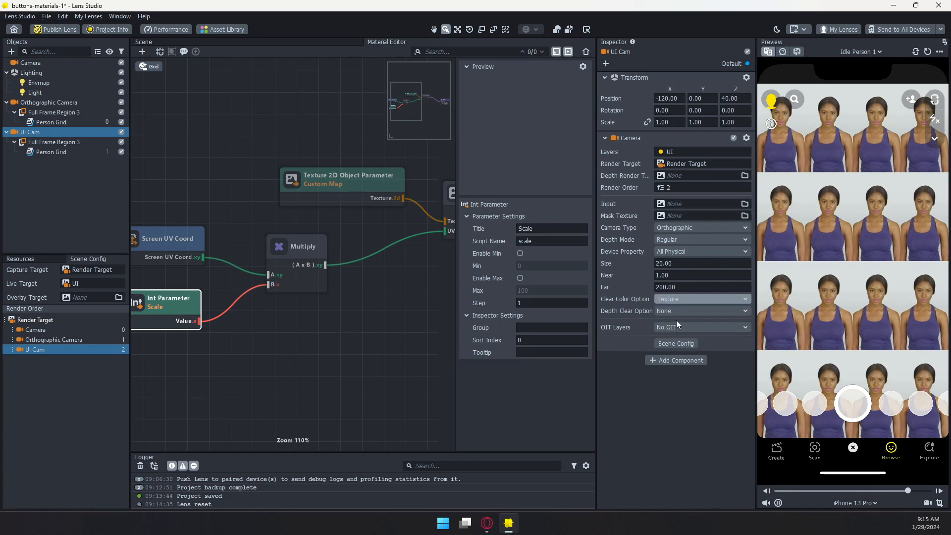
pyautogui.click(677, 205)
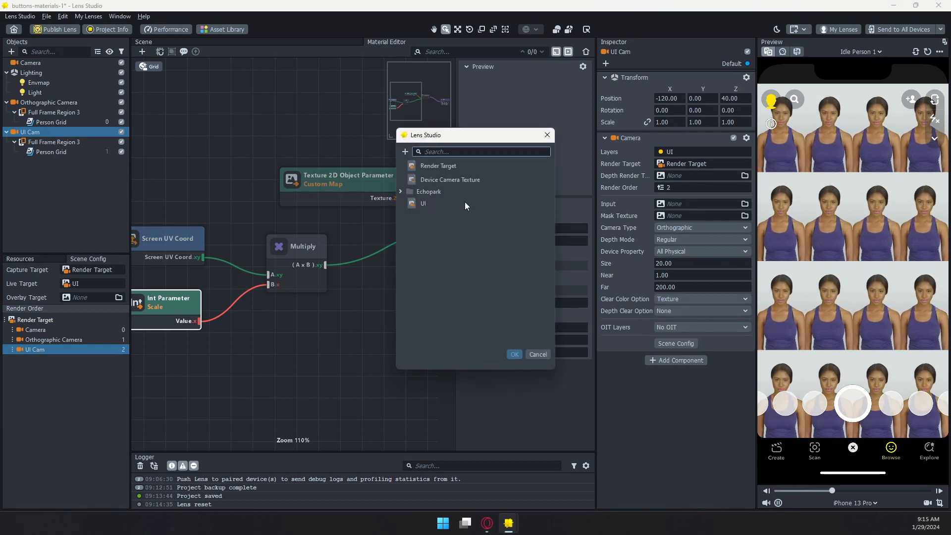
pyautogui.click(436, 166)
pyautogui.doubleClick(436, 166)
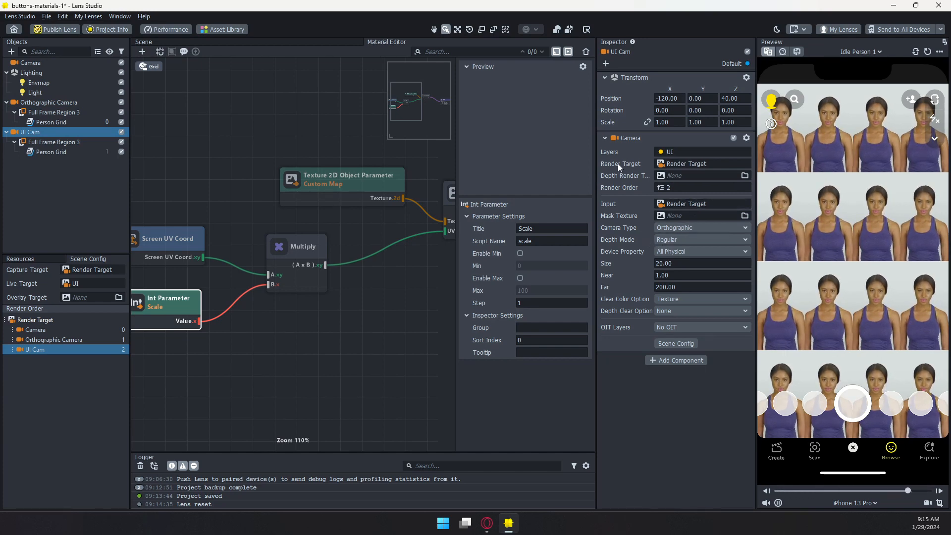
pyautogui.click(684, 165)
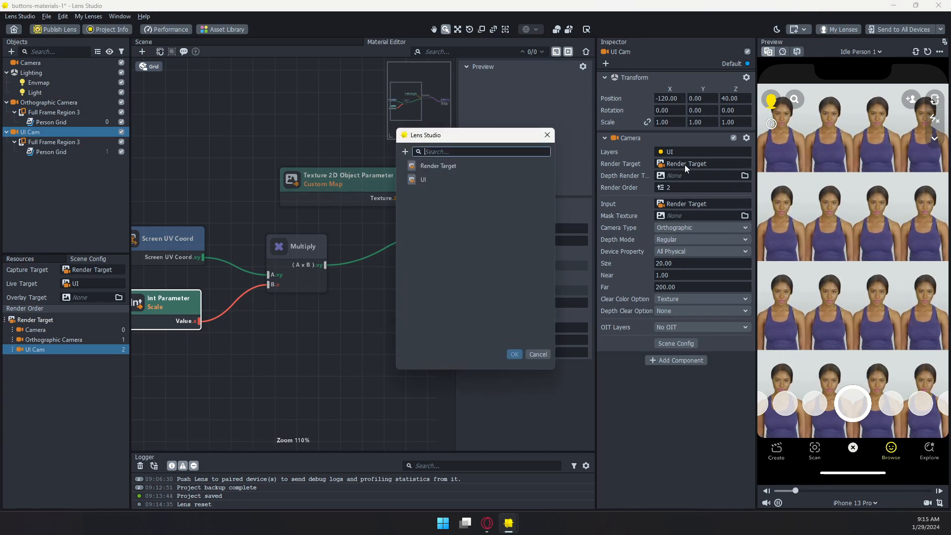
pyautogui.doubleClick(435, 179)
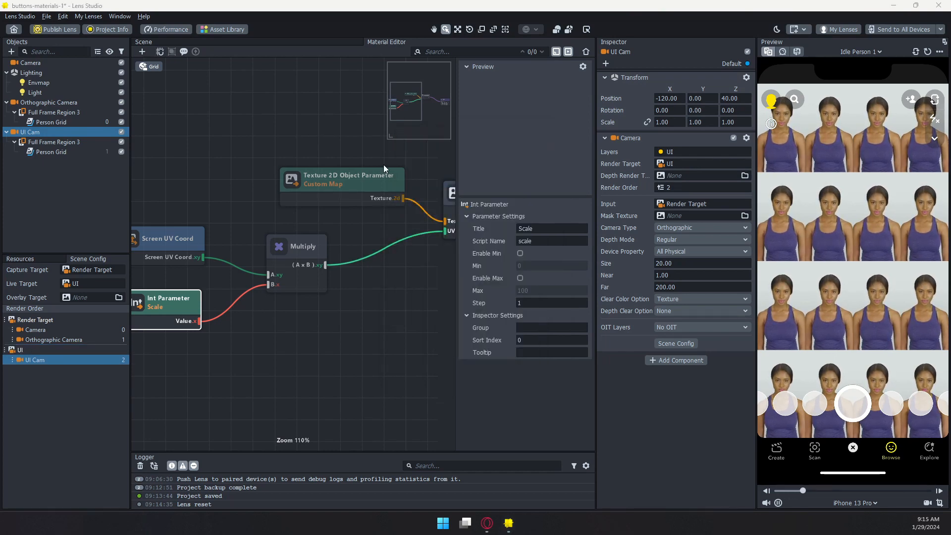
# Step: Delete the duplicated Person Grid under UI Cam
pyautogui.keyDown('shift'); pyautogui.click(55, 152); pyautogui.keyUp('shift')
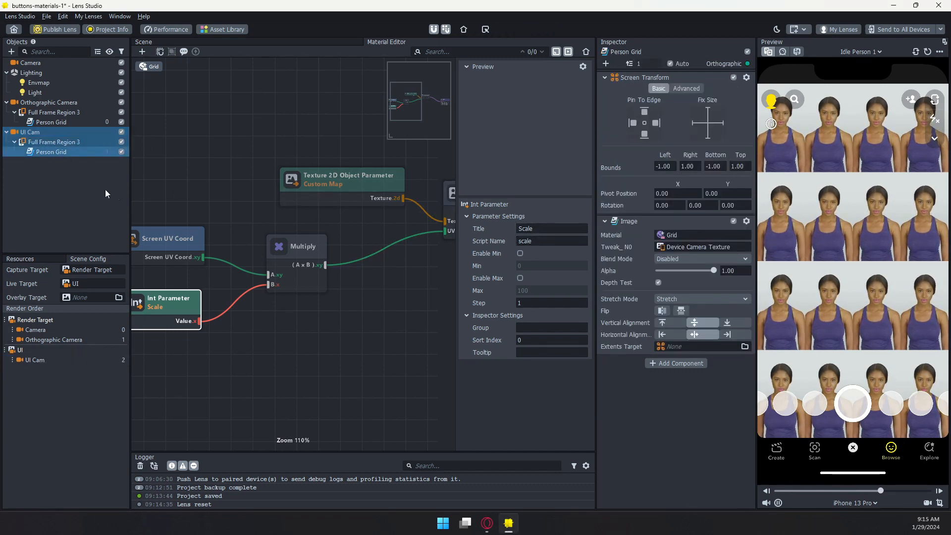
pyautogui.rightClick(56, 152)
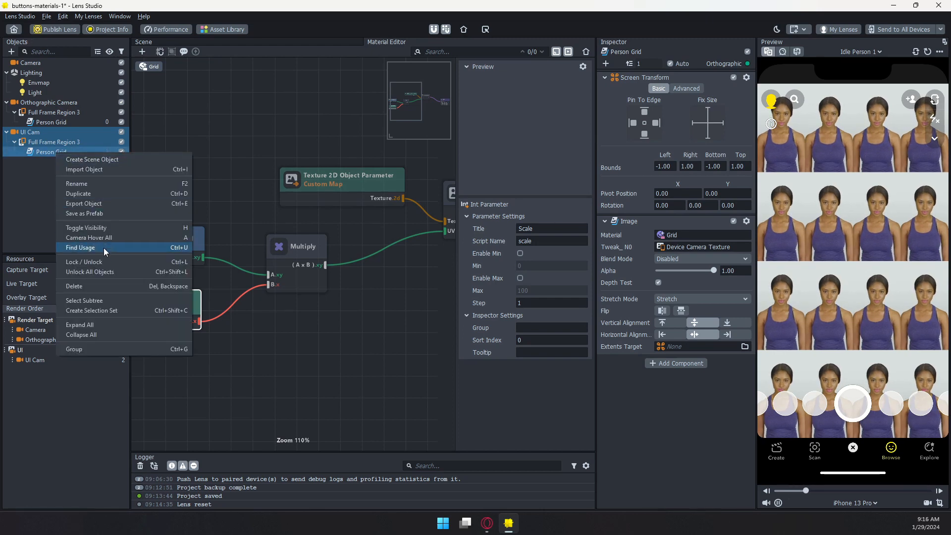
pyautogui.click(94, 286)
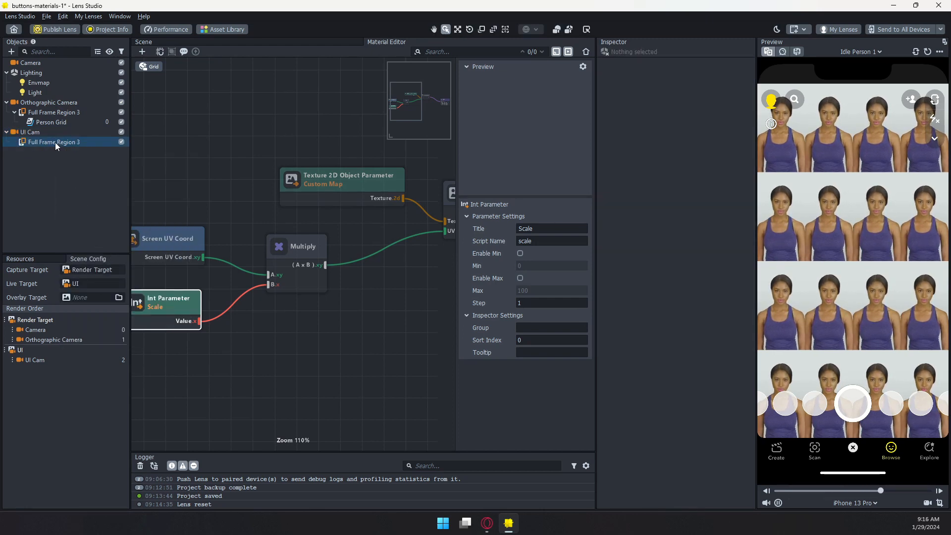
# Step: Add a Screen Image under UI Cam's Full Frame Region 3 and check its layer assignment
pyautogui.click(55, 142)
pyautogui.click(10, 51)
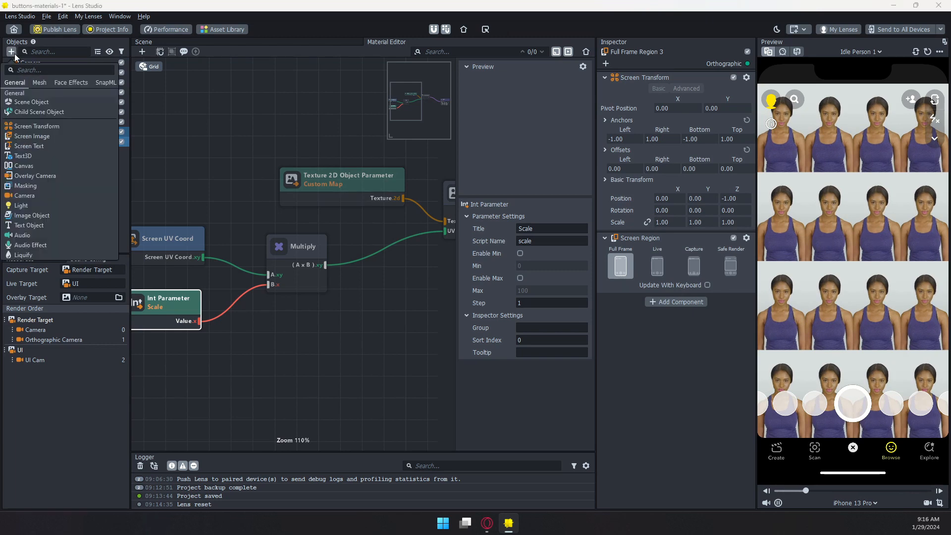
pyautogui.click(49, 136)
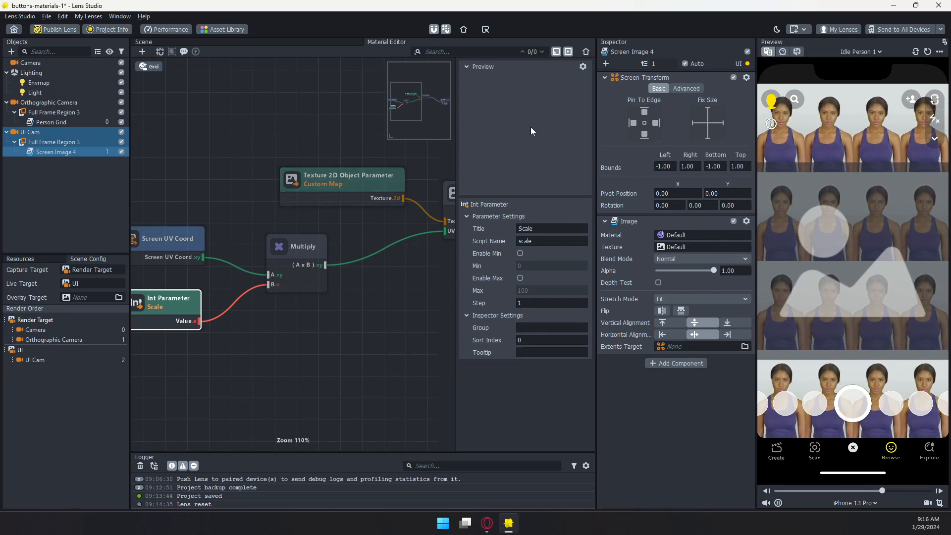
pyautogui.click(739, 64)
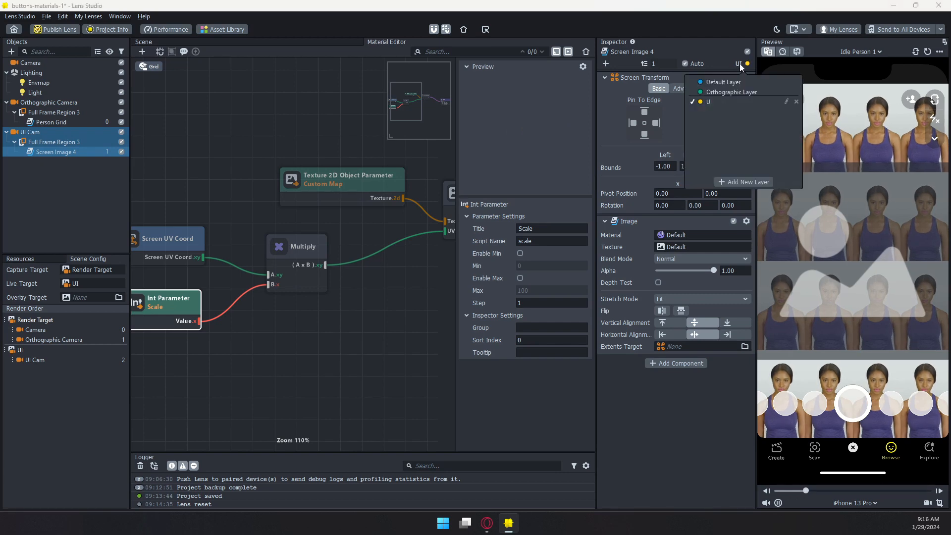
pyautogui.click(693, 408)
# Step: Compare the placeholder image in the preview's Capture mode and Live Camera mode
pyautogui.click(867, 505)
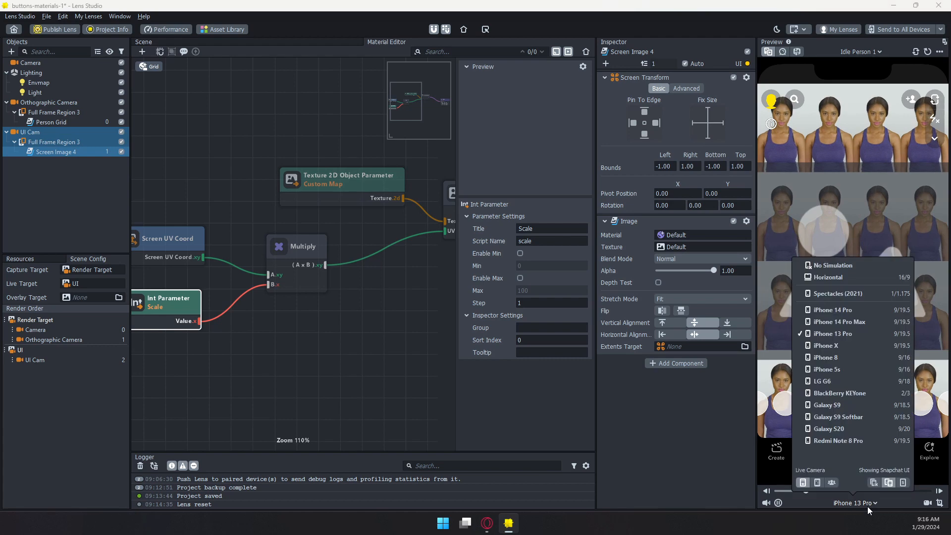
pyautogui.click(818, 483)
pyautogui.click(738, 422)
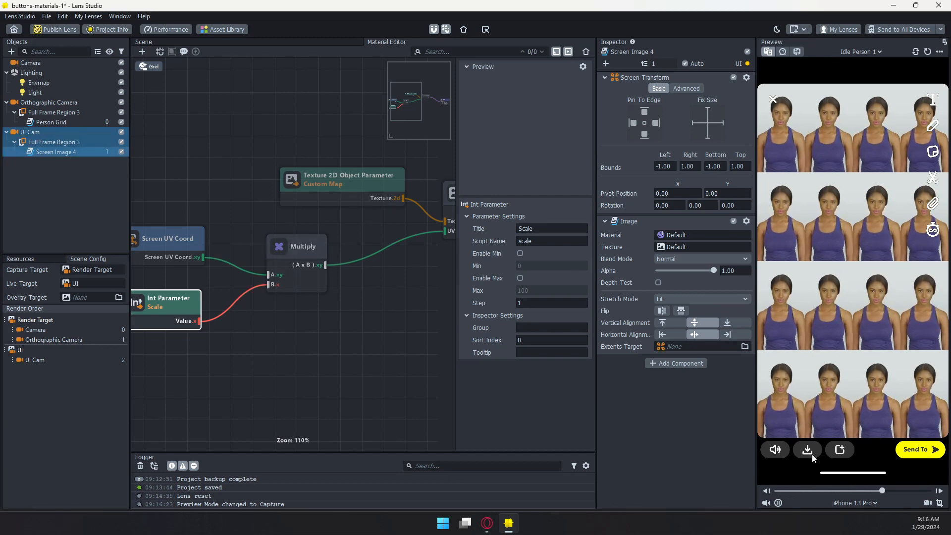
pyautogui.click(856, 503)
pyautogui.click(803, 483)
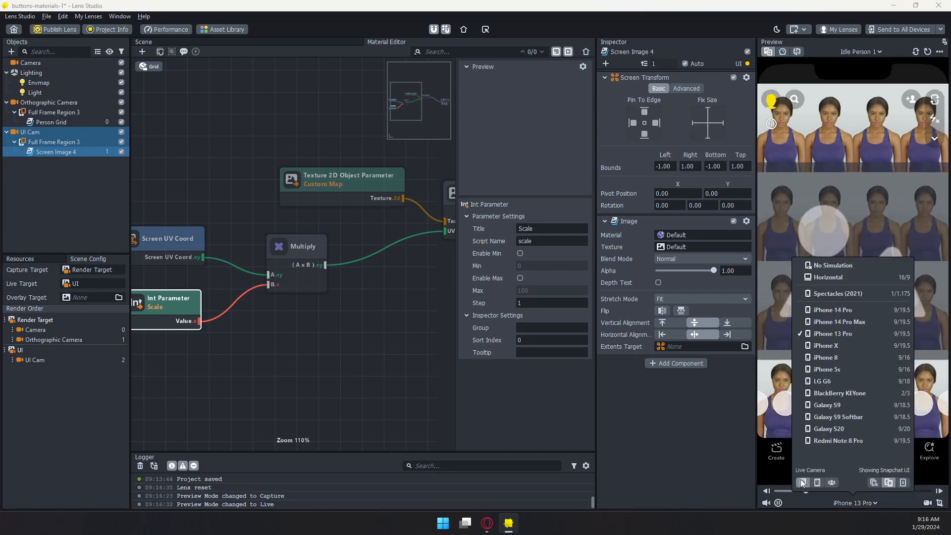
pyautogui.click(682, 435)
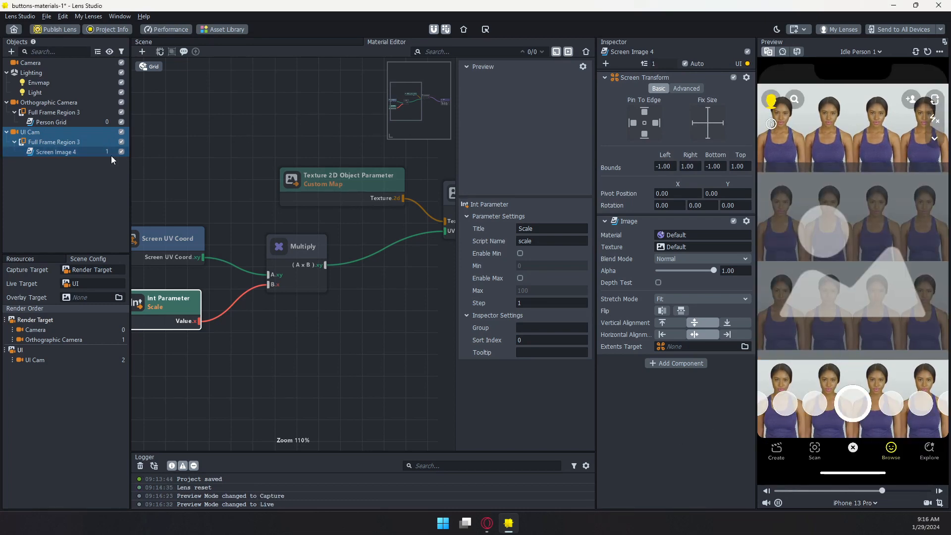
# Step: Set the screen region of UI Cam's Full Frame Region 3 to Safe Render and show the Scene view
pyautogui.click(54, 133)
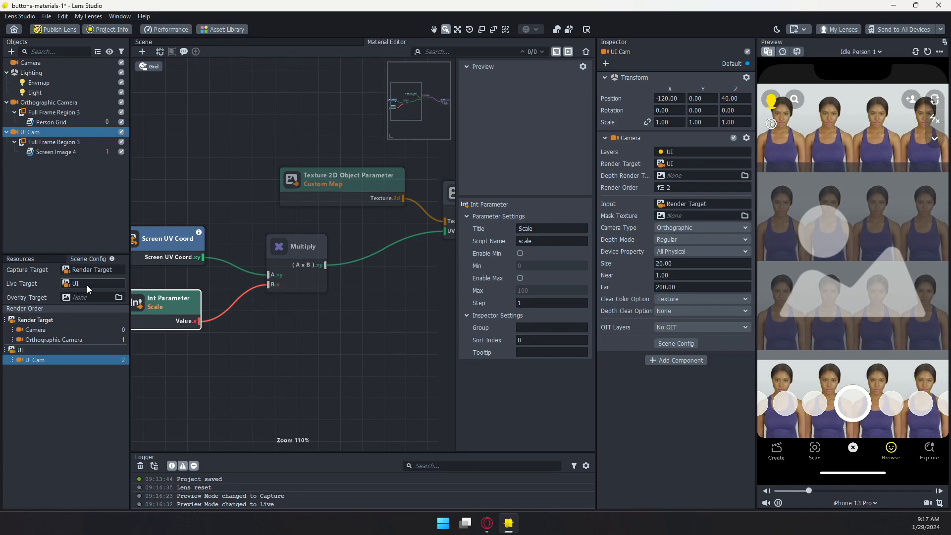
pyautogui.click(51, 258)
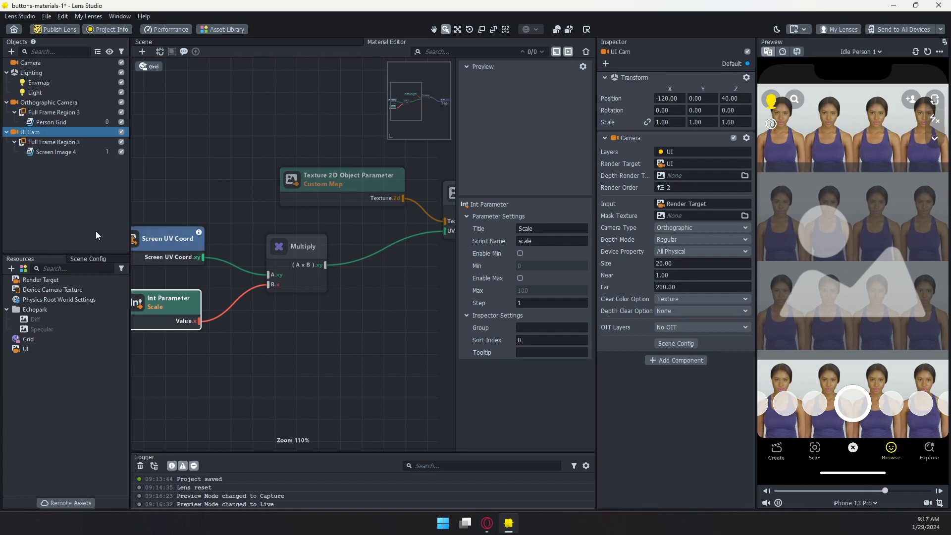
pyautogui.click(54, 143)
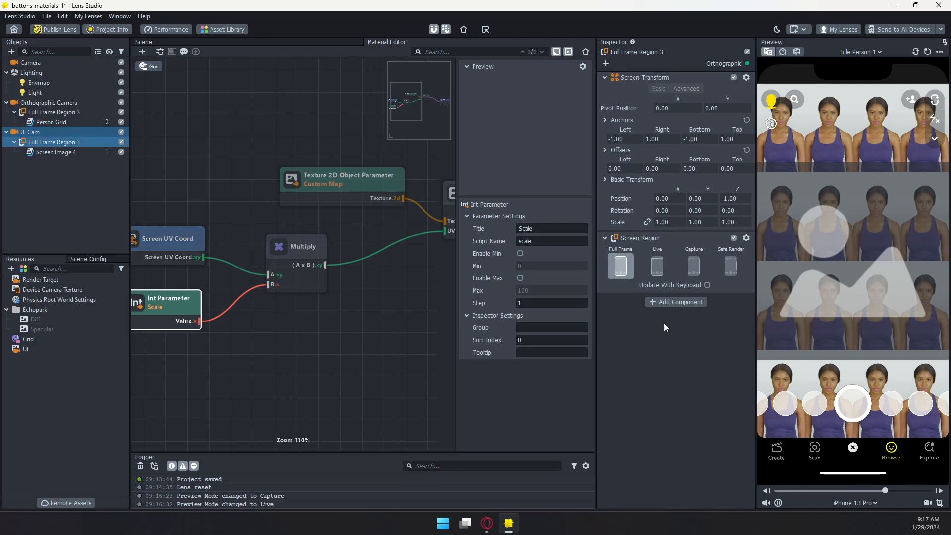
pyautogui.click(728, 272)
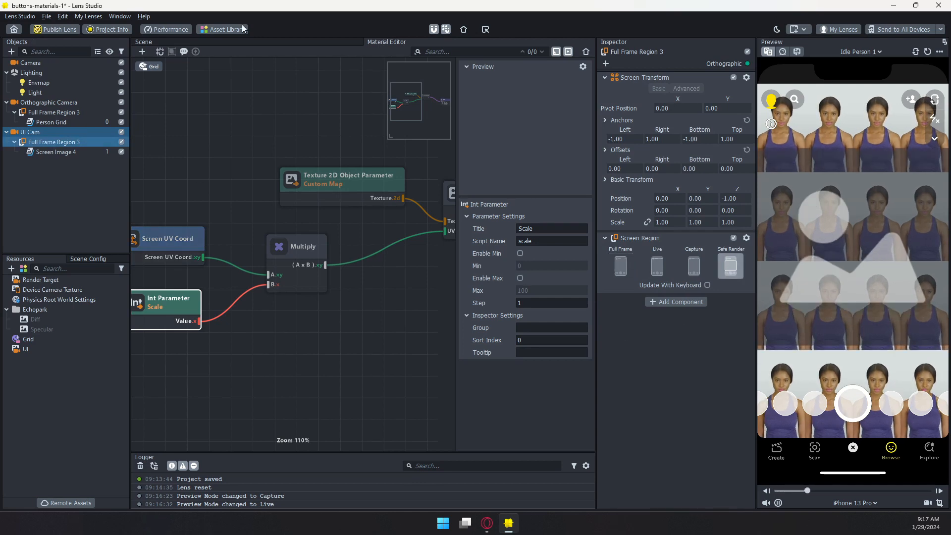
pyautogui.click(251, 40)
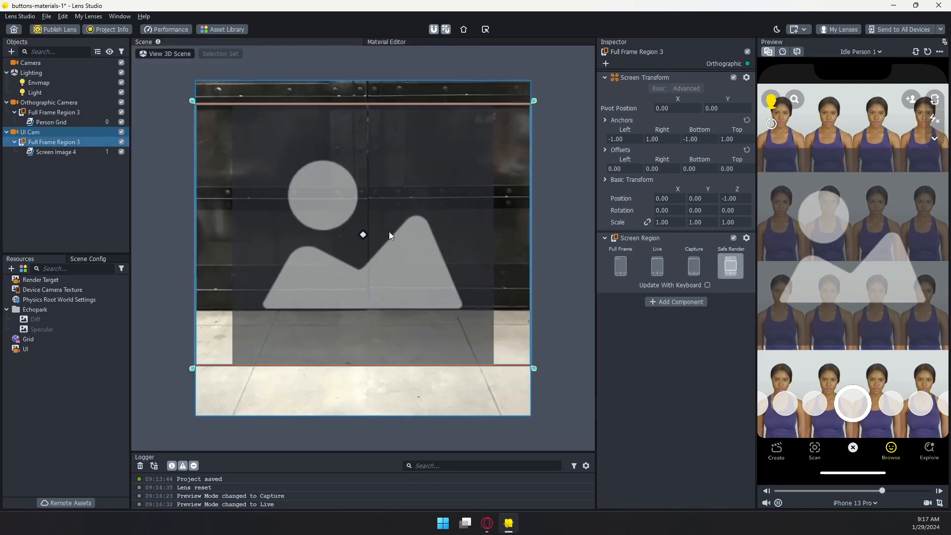
pyautogui.scroll(-1, 389, 231)
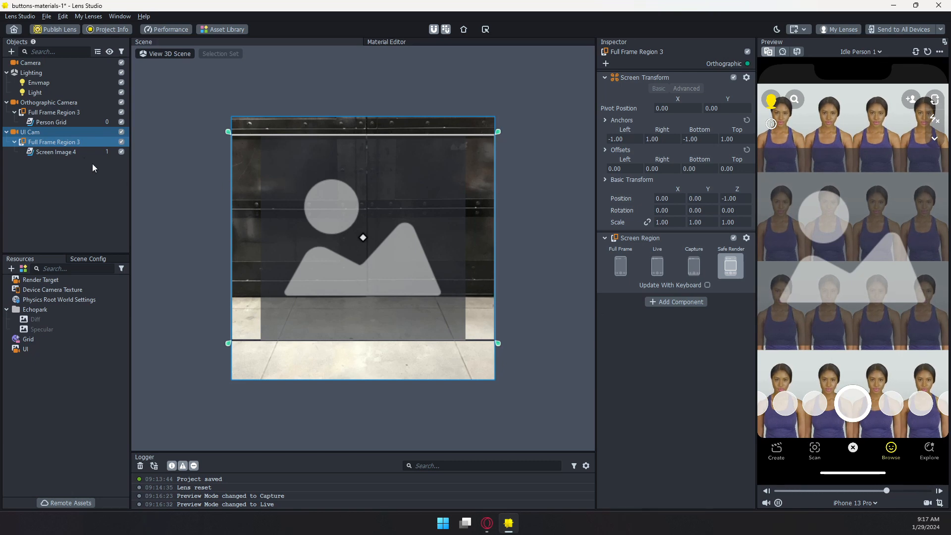
# Step: Rename the screen image as Minus Button and shrink it against the region's left edge, spanning about -1.00 to -0.57 horizontally and -0.22 to 0.22 vertically
pyautogui.click(64, 152)
pyautogui.rightClick(55, 153)
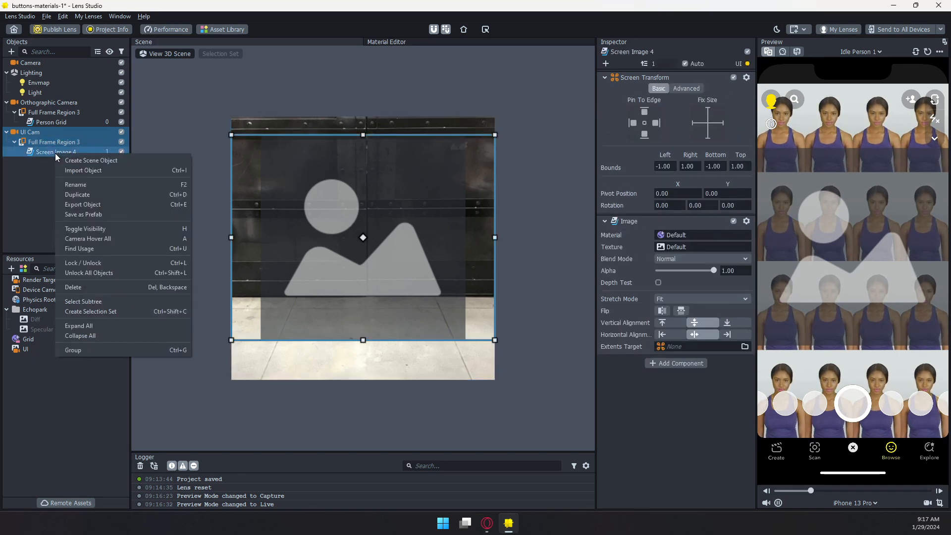
pyautogui.click(68, 185)
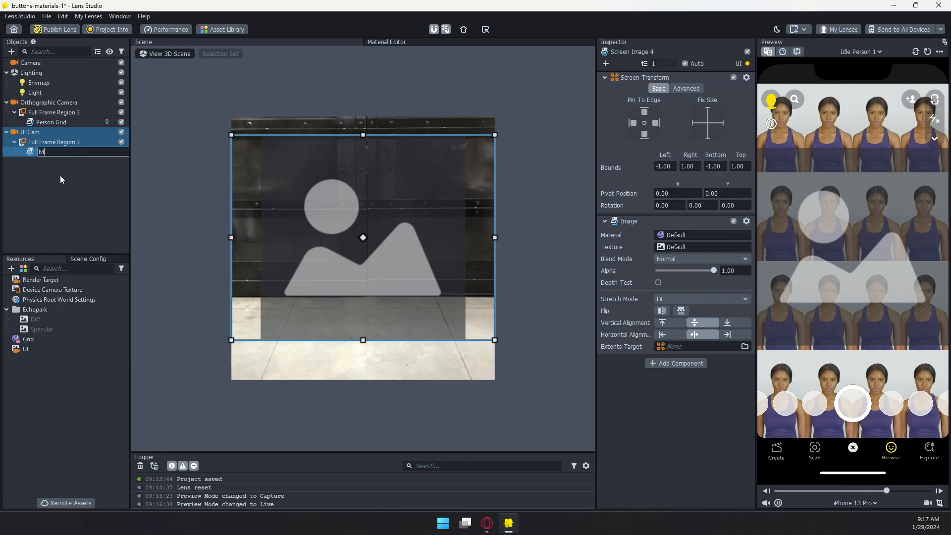
pyautogui.write('Minus Button')
pyautogui.press('Return')
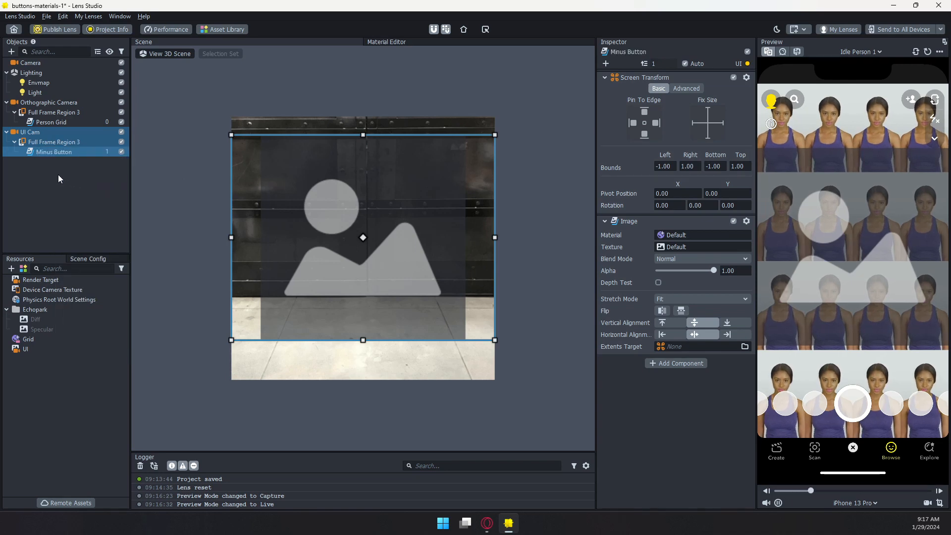
pyautogui.moveTo(494, 132); pyautogui.dragTo(275, 231)
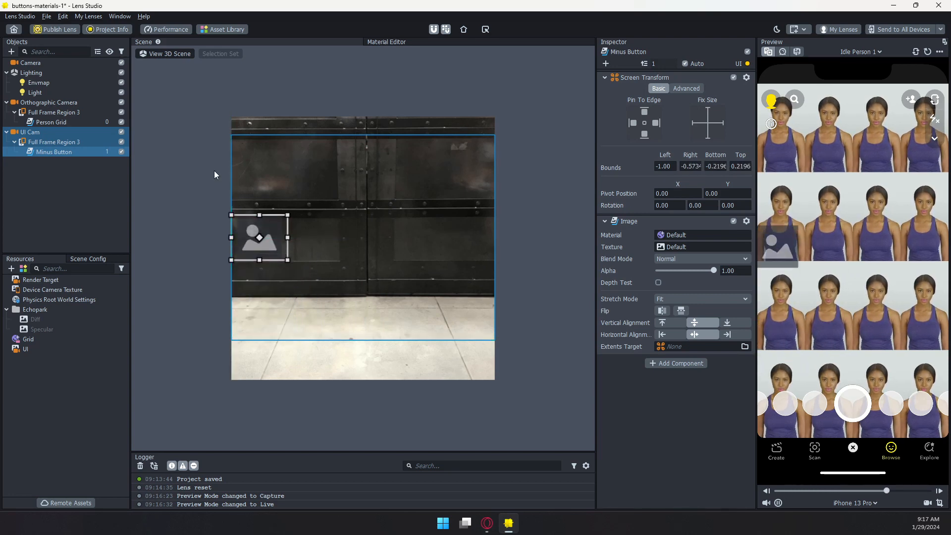
# Step: Duplicate Minus Button and rename the copy as Add Button
pyautogui.rightClick(59, 153)
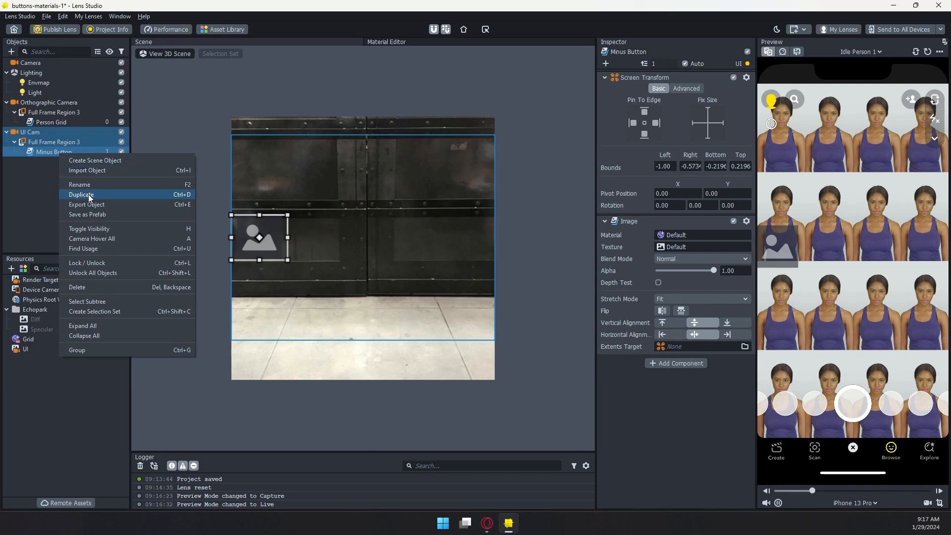
pyautogui.click(89, 194)
pyautogui.rightClick(59, 161)
pyautogui.click(78, 192)
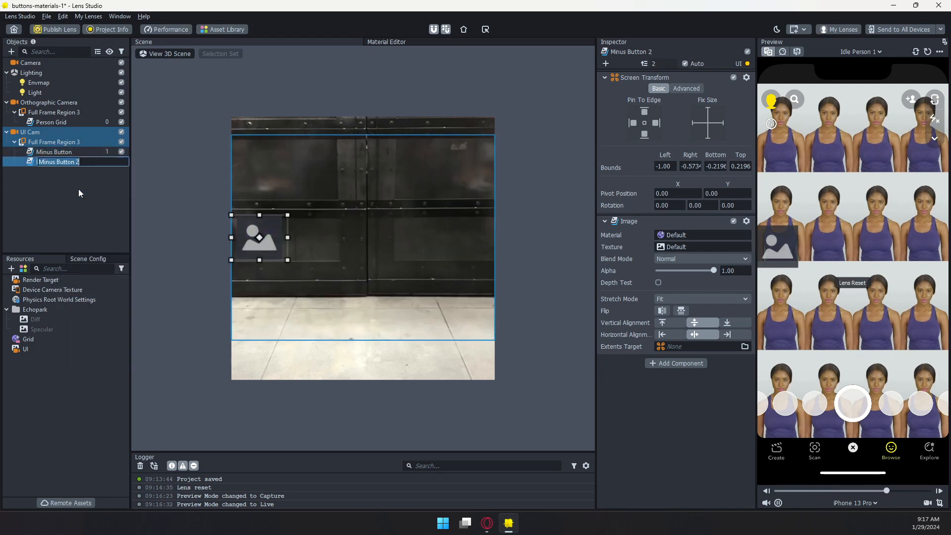
pyautogui.write('Add Button')
pyautogui.press('Return')
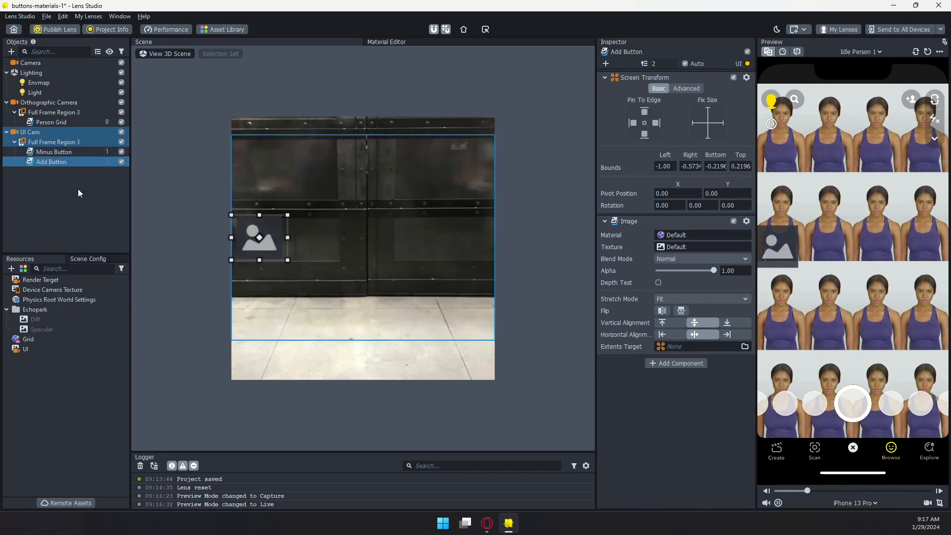
# Step: Move Add Button to the region's right edge, pinning it to the right edge and Minus Button to the left edge
pyautogui.moveTo(261, 232); pyautogui.dragTo(473, 231)
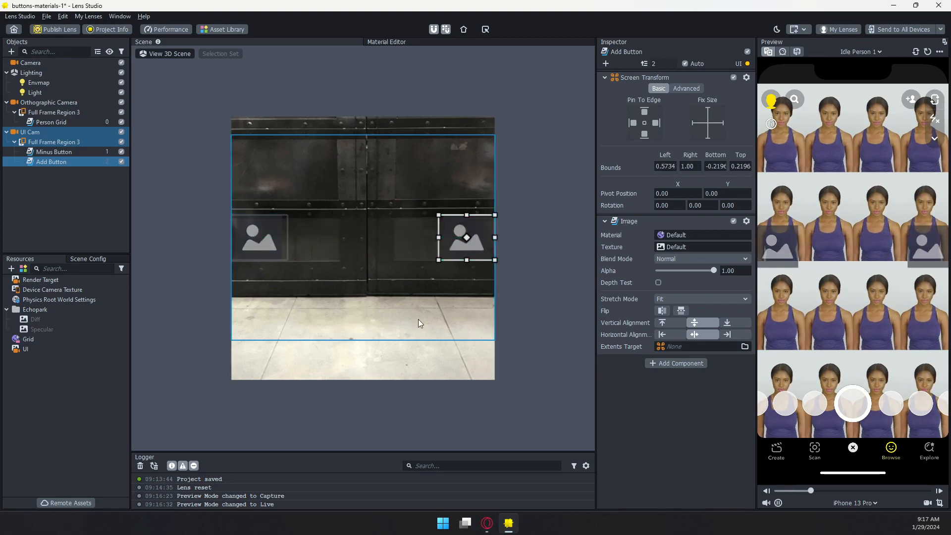
pyautogui.click(657, 123)
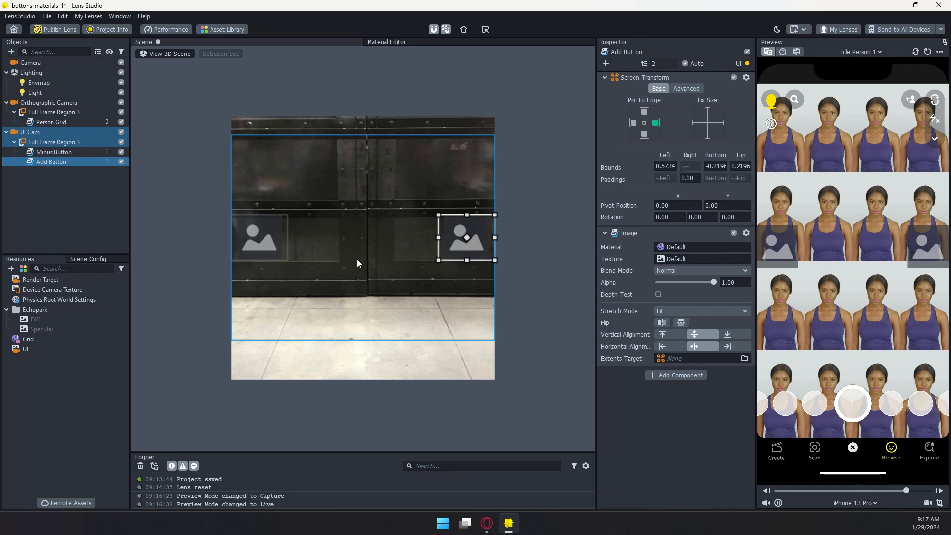
pyautogui.click(73, 152)
pyautogui.click(633, 123)
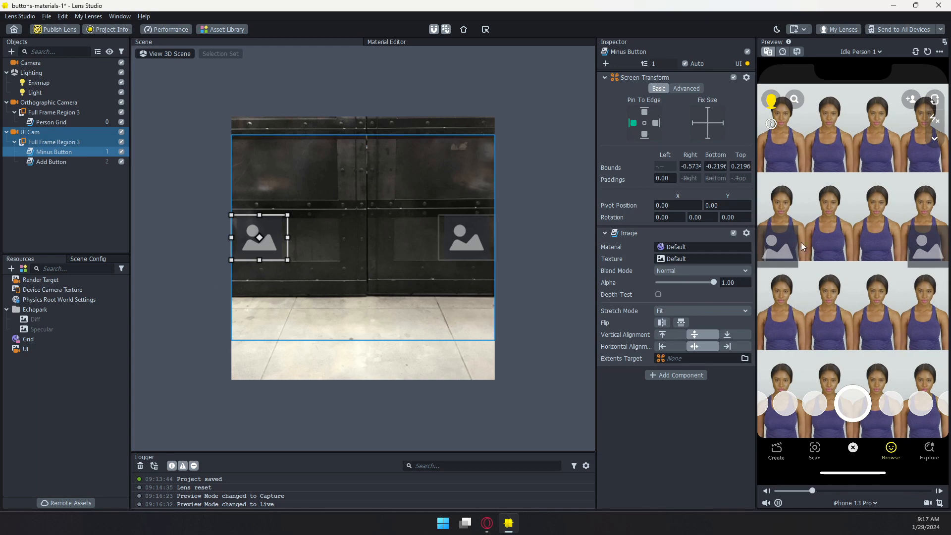
# Step: Check both buttons in the preview's Capture mode and return to Live Camera mode
pyautogui.click(856, 503)
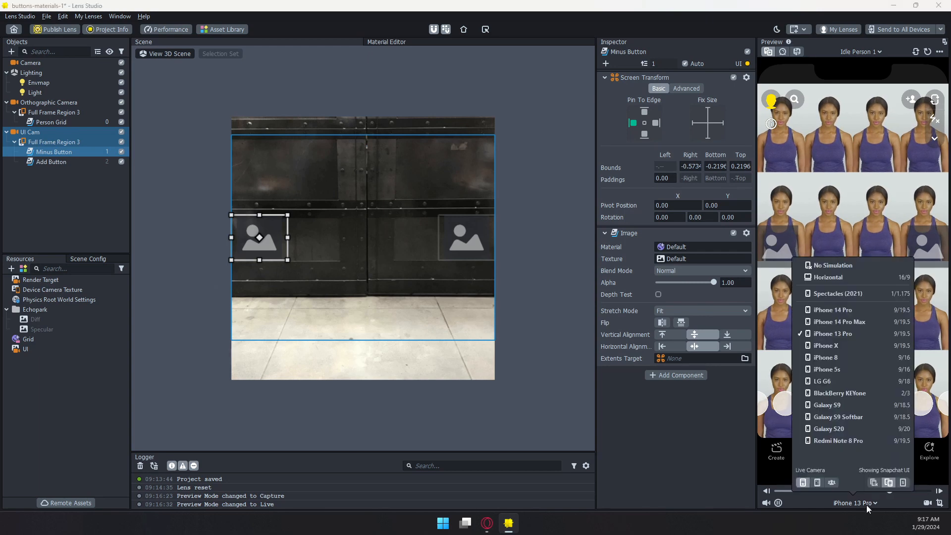
pyautogui.click(818, 482)
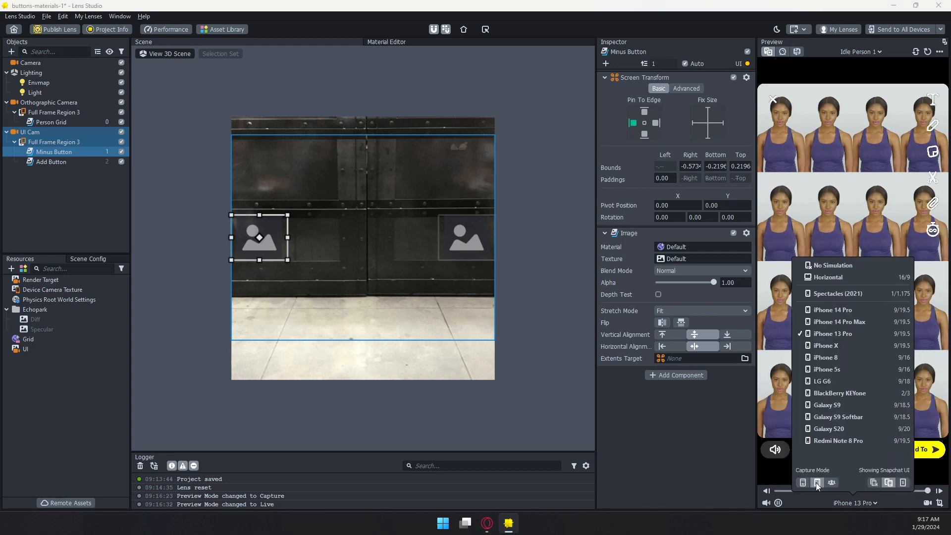
pyautogui.click(782, 307)
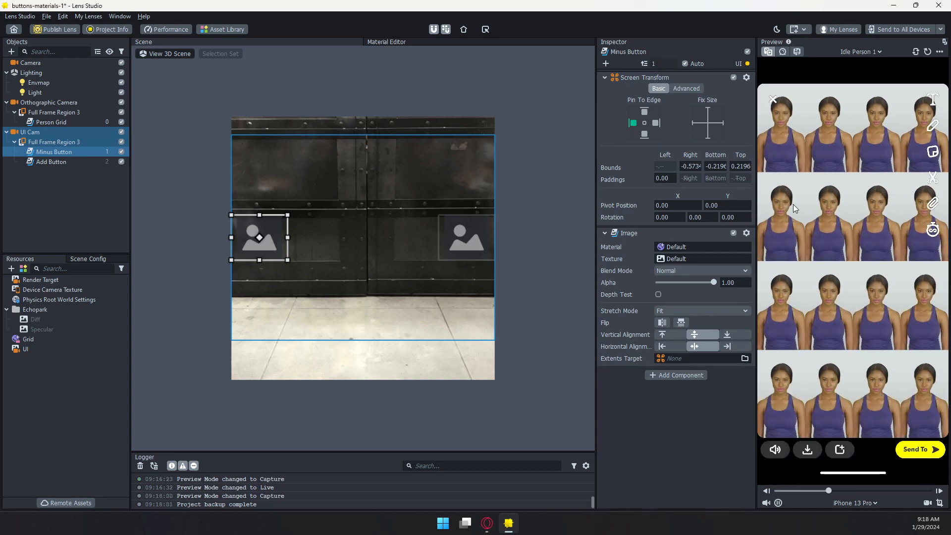
pyautogui.click(863, 503)
pyautogui.click(804, 482)
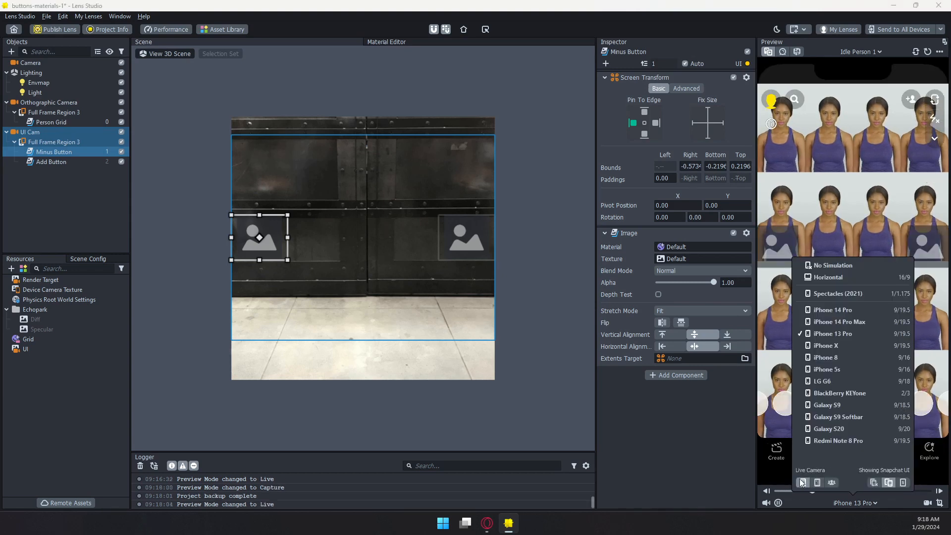
# Step: View the minus graphic on Pixabay in the browser, and import the minus-1270000_640 and plus-1270001_640 images into Lens Studio's resources
pyautogui.click(767, 323)
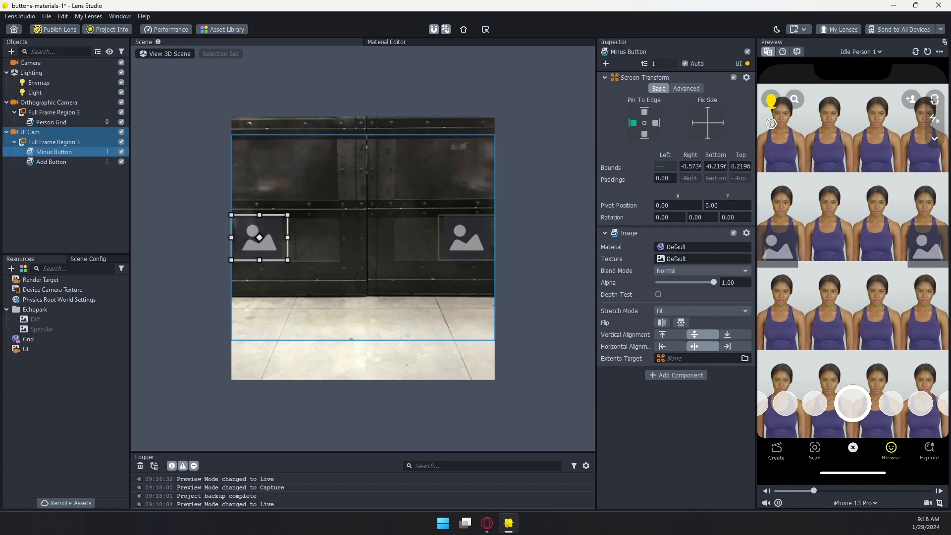
pyautogui.click(64, 180)
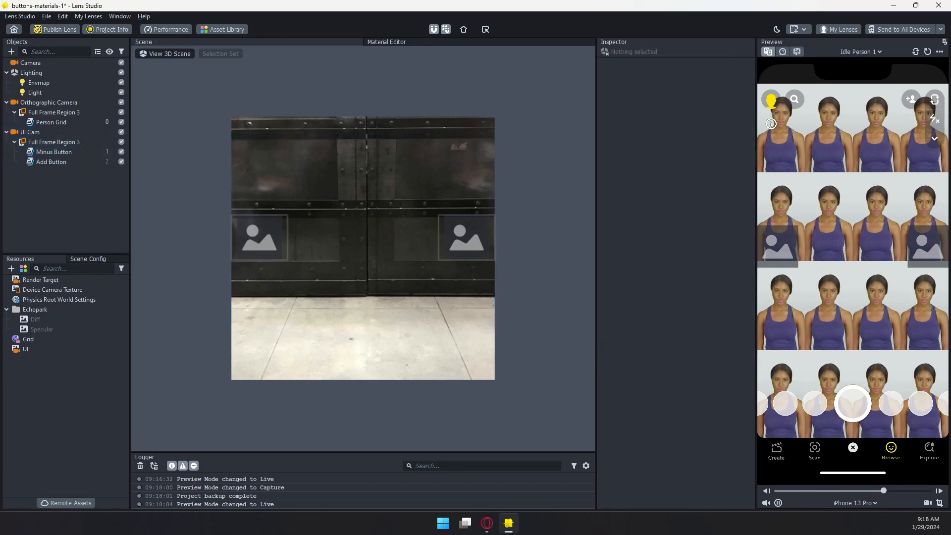
pyautogui.click(487, 524)
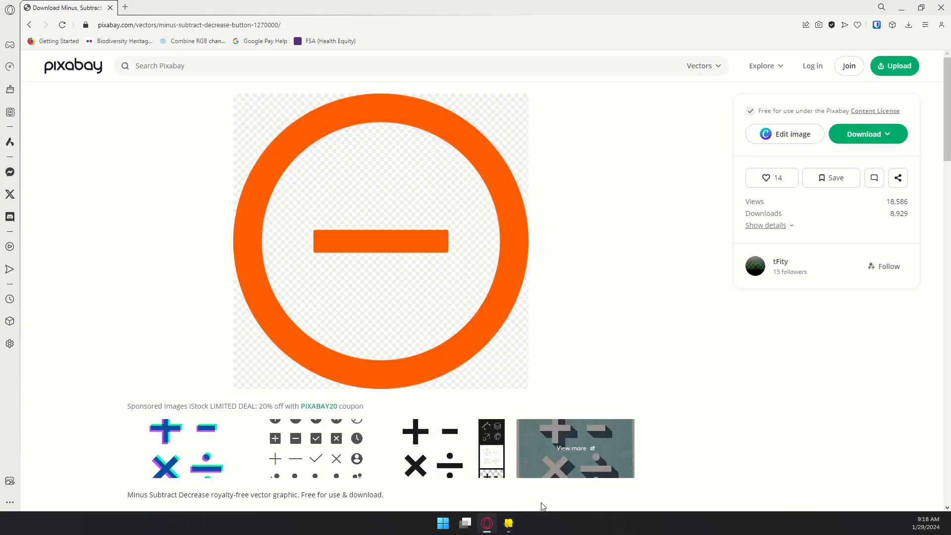
pyautogui.click(508, 524)
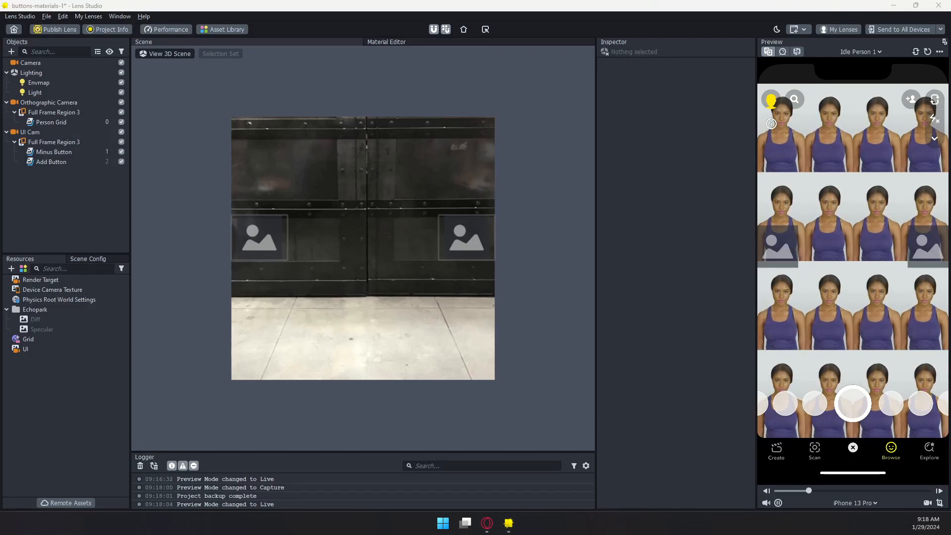
pyautogui.moveTo(666, 67); pyautogui.dragTo(61, 406)
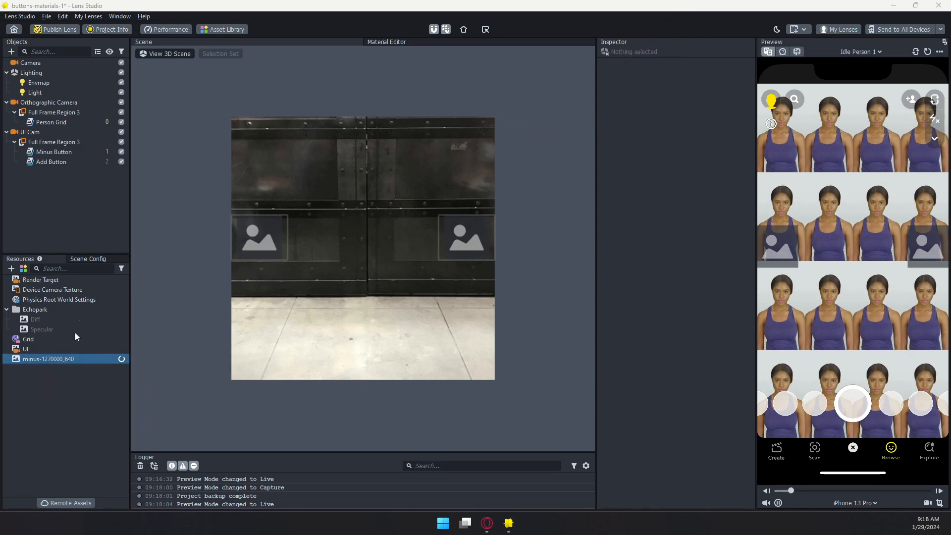
# Step: Assign the minus-1270000_640 texture to Minus Button and the plus-1270001_640 texture to Add Button
pyautogui.click(57, 152)
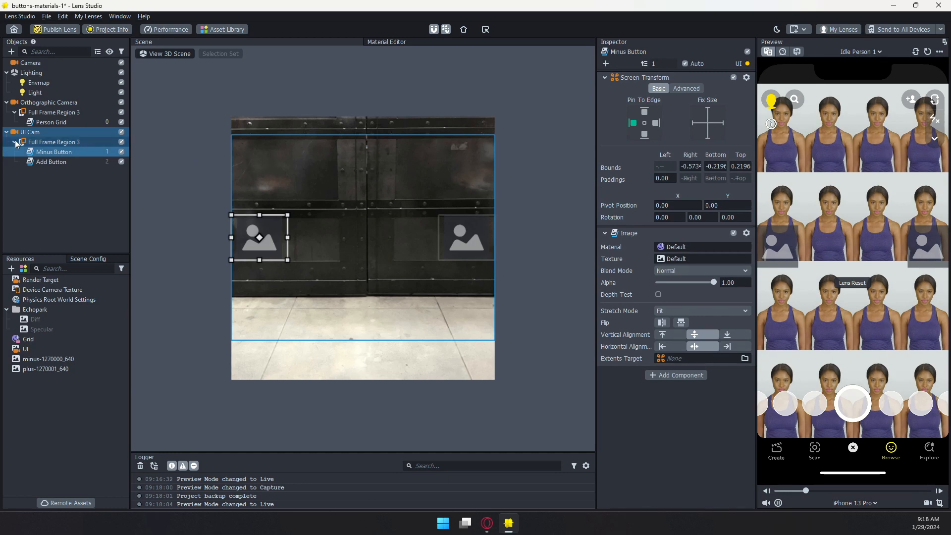
pyautogui.moveTo(41, 360); pyautogui.dragTo(685, 347)
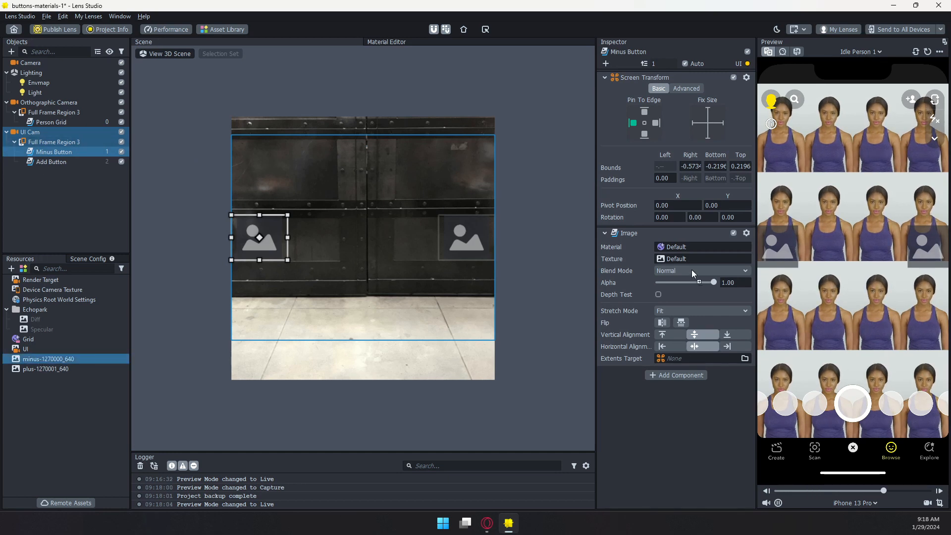
pyautogui.moveTo(692, 269); pyautogui.dragTo(688, 259)
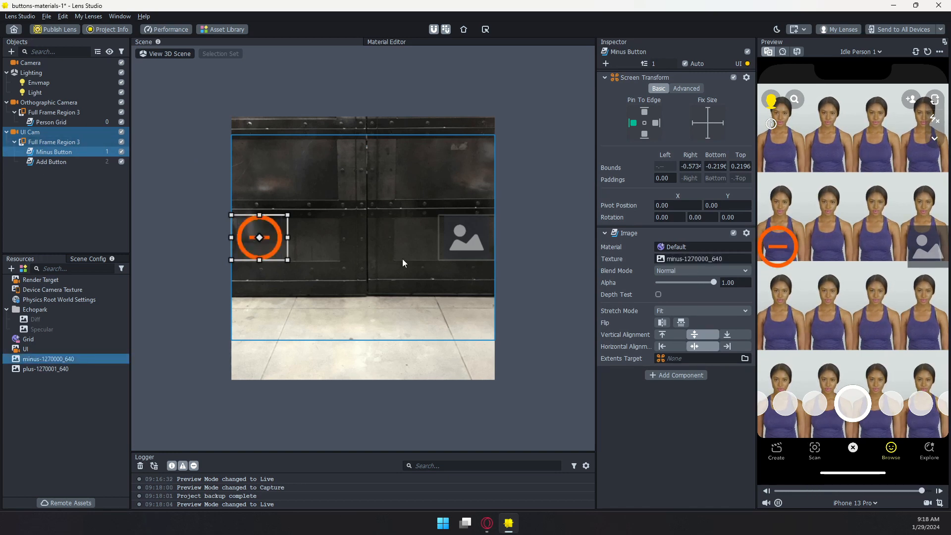
pyautogui.click(64, 163)
pyautogui.moveTo(27, 369); pyautogui.dragTo(671, 319)
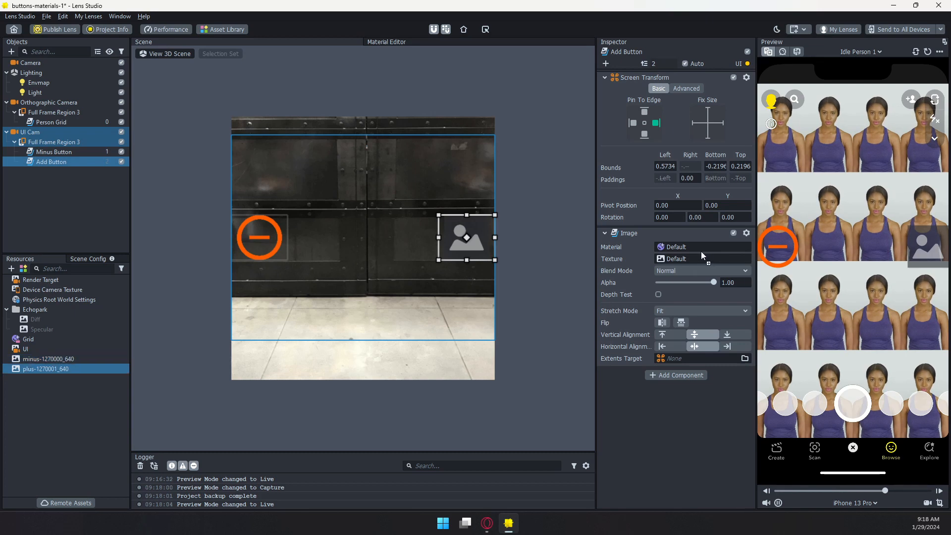
pyautogui.moveTo(701, 251); pyautogui.dragTo(693, 260)
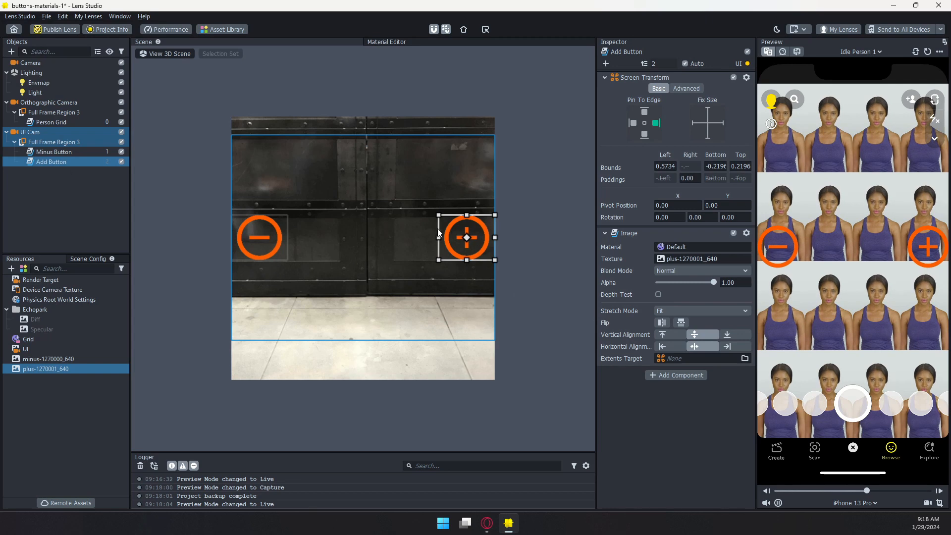
# Step: Add an Interaction component to Add Button and another one to Minus Button
pyautogui.click(673, 377)
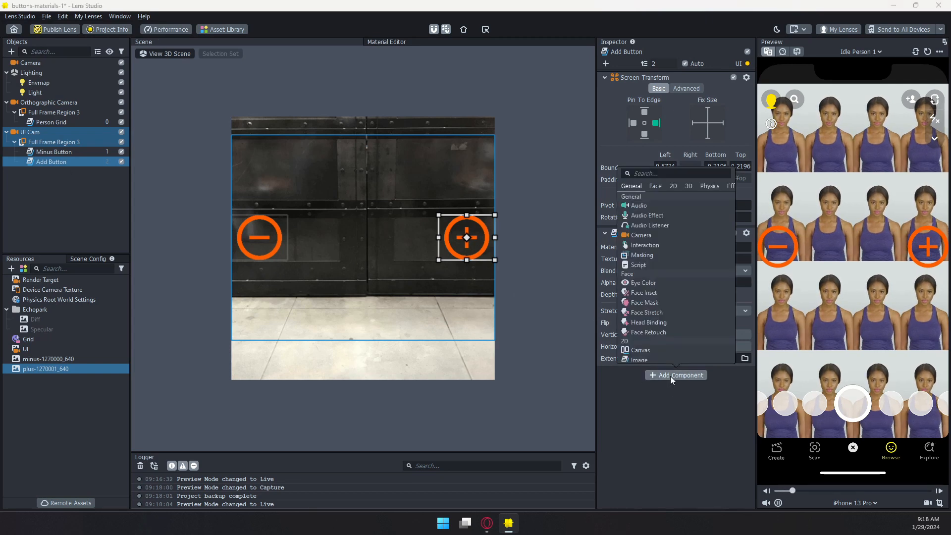
pyautogui.write('in')
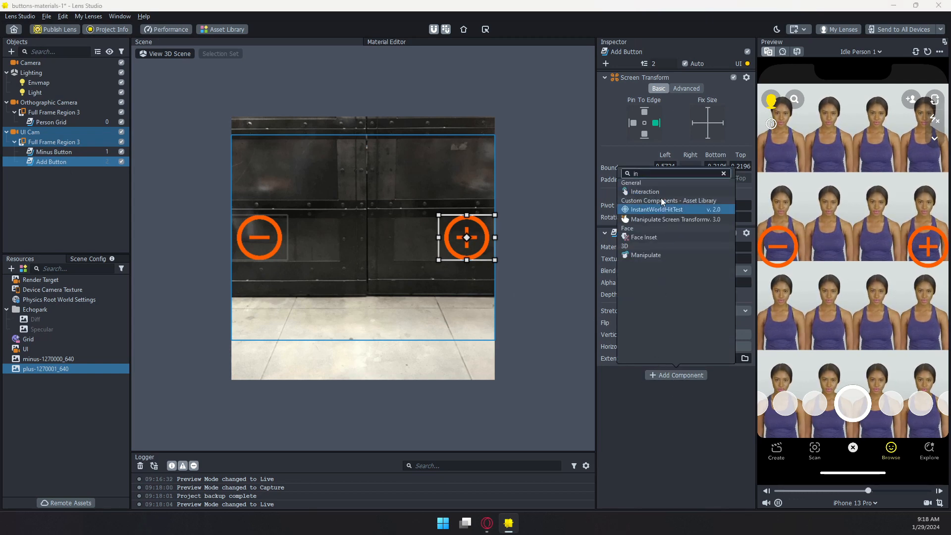
pyautogui.click(659, 192)
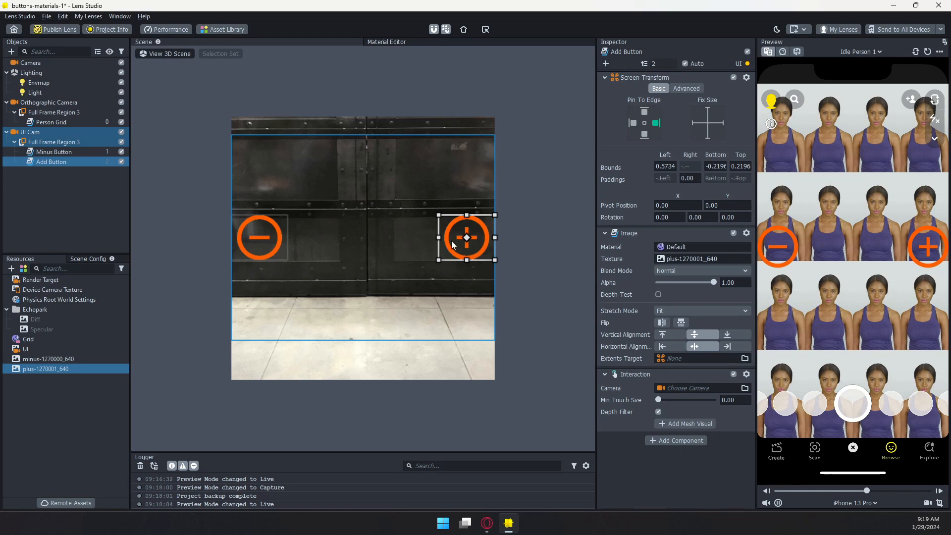
pyautogui.click(259, 237)
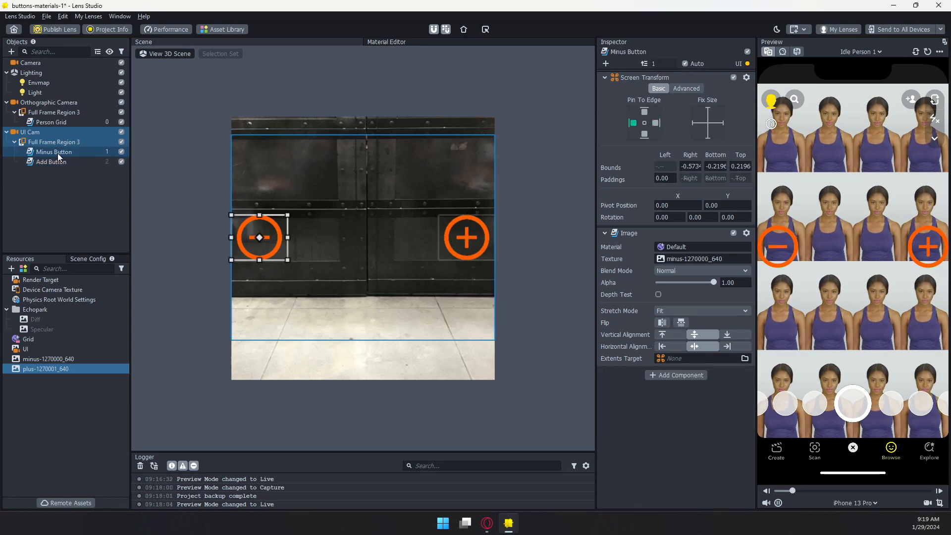
pyautogui.click(676, 376)
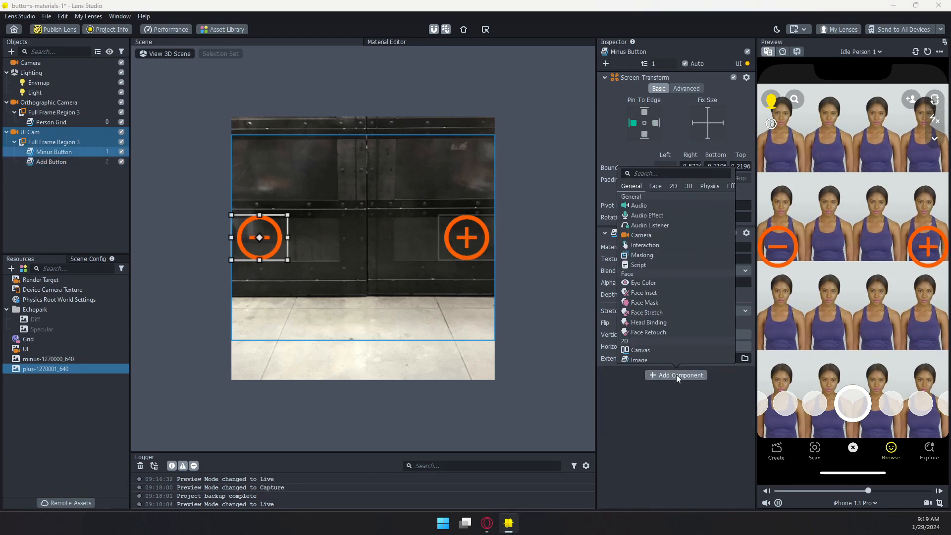
pyautogui.write('in')
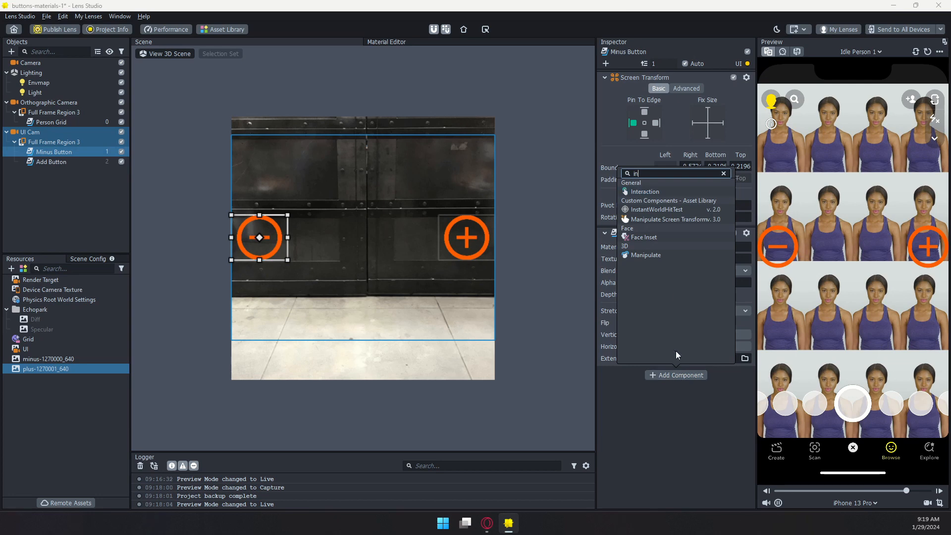
pyautogui.click(659, 192)
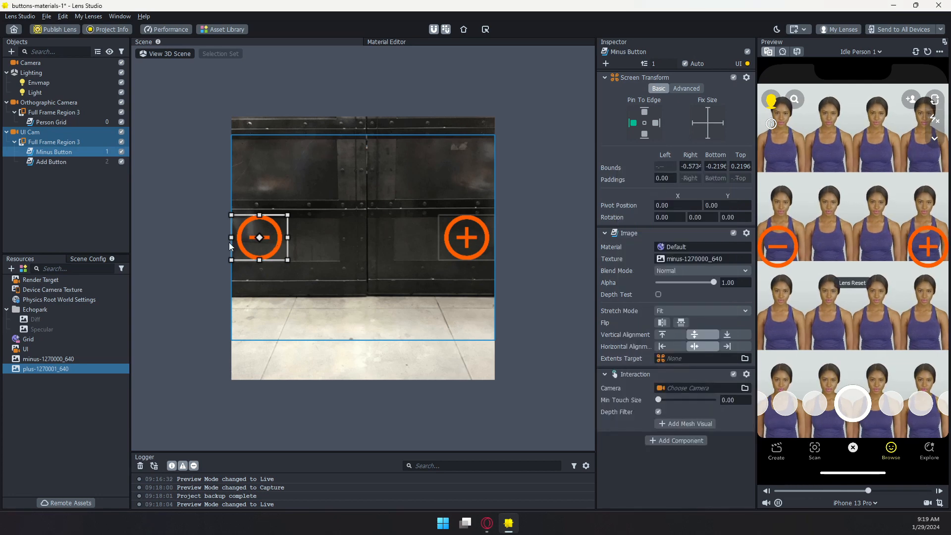
# Step: Create a script resource named ButtonController and open it in the built-in script editor
pyautogui.click(39, 389)
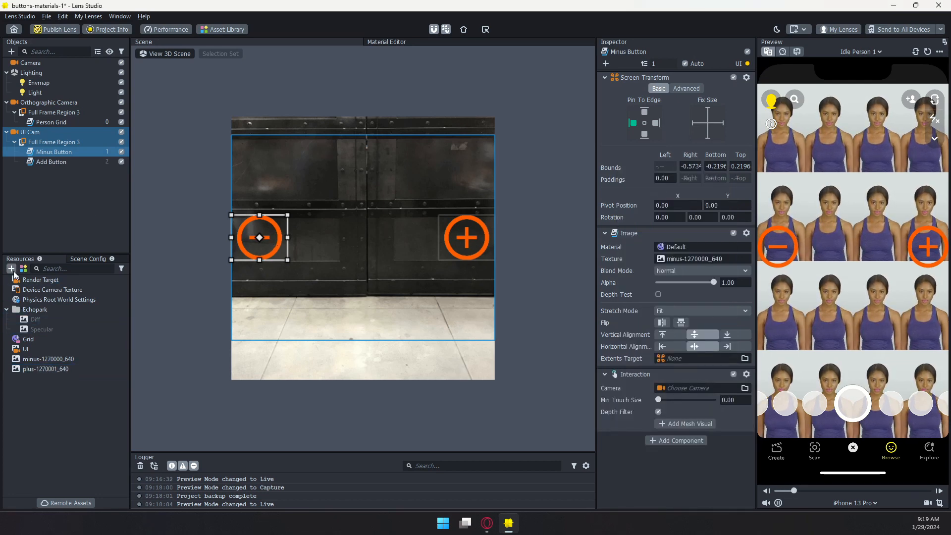
pyautogui.click(11, 268)
pyautogui.click(35, 349)
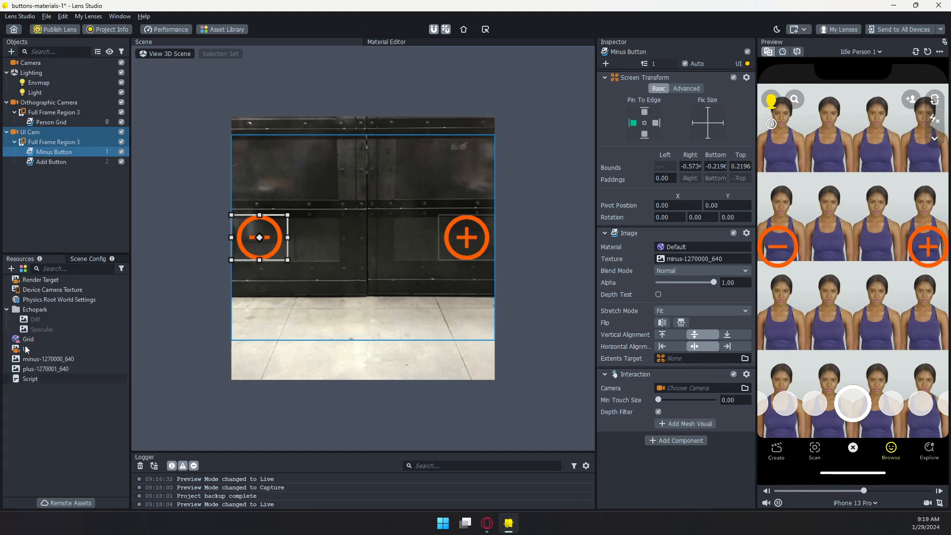
pyautogui.rightClick(34, 380)
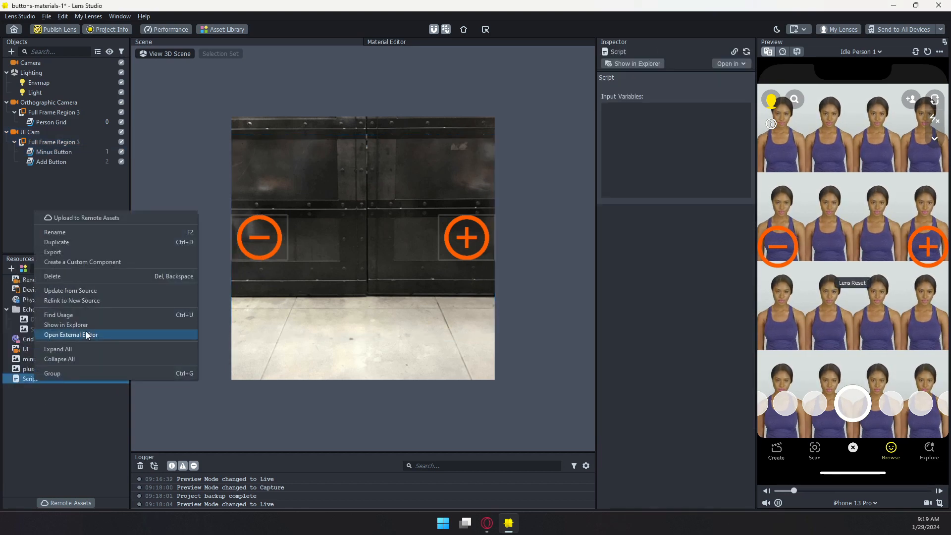
pyautogui.click(66, 233)
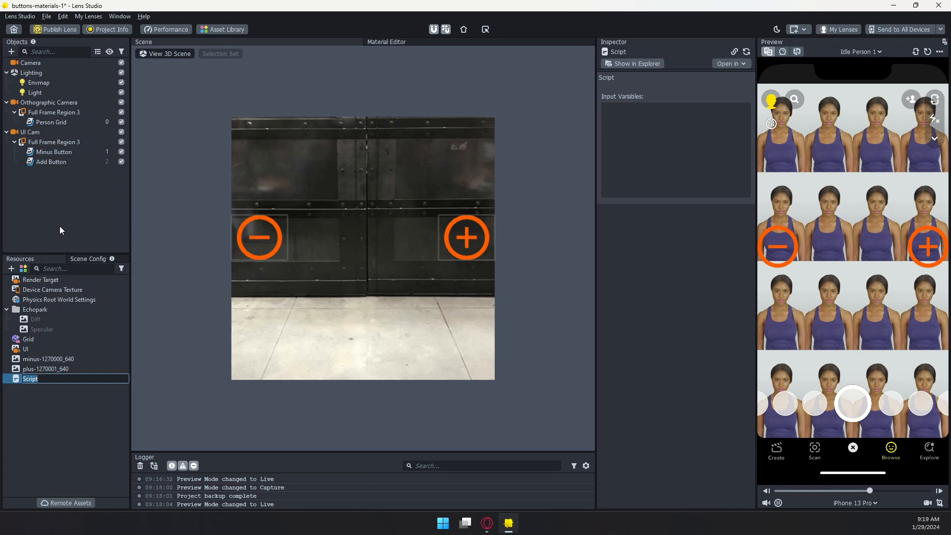
pyautogui.write('ButtonController')
pyautogui.press('Return')
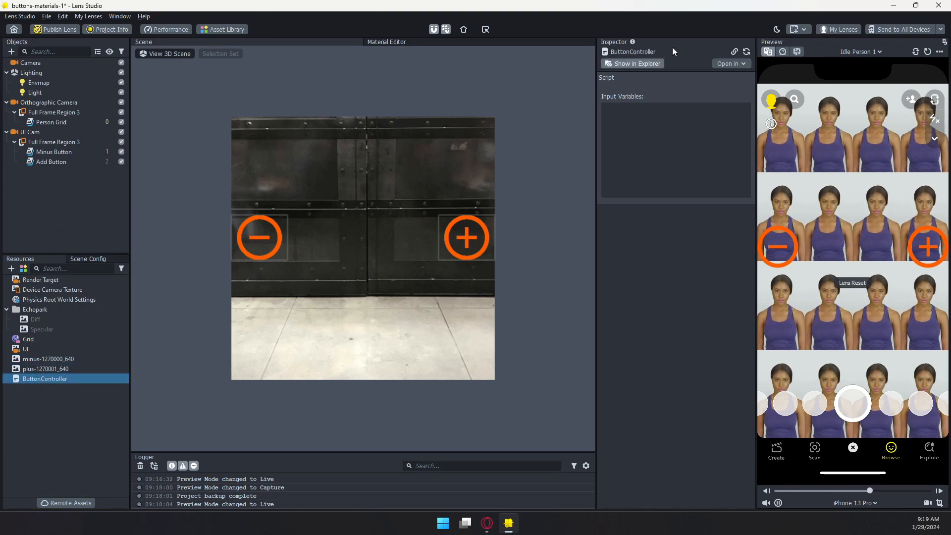
pyautogui.click(739, 65)
pyautogui.click(743, 87)
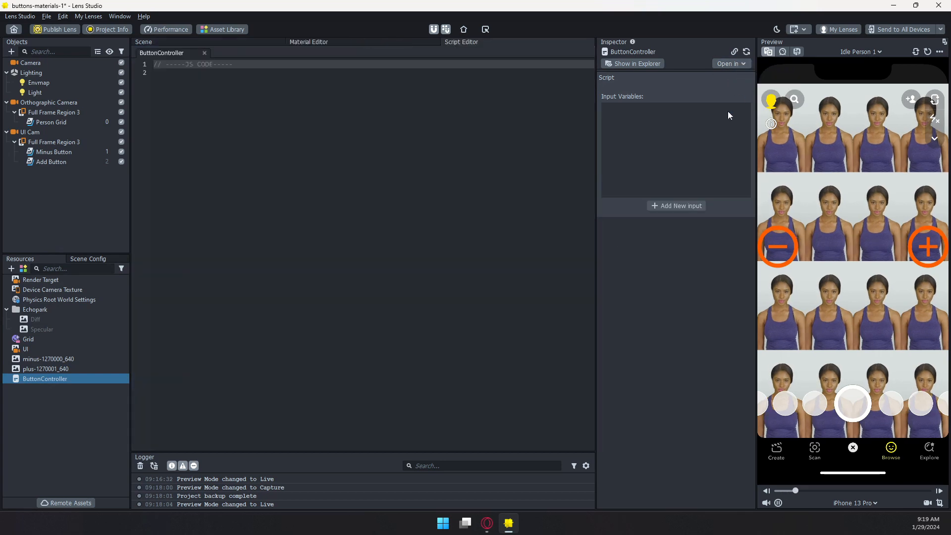
# Step: Create a scene object from the ButtonController script and rename it as Button Controller
pyautogui.moveTo(37, 380); pyautogui.dragTo(137, 258)
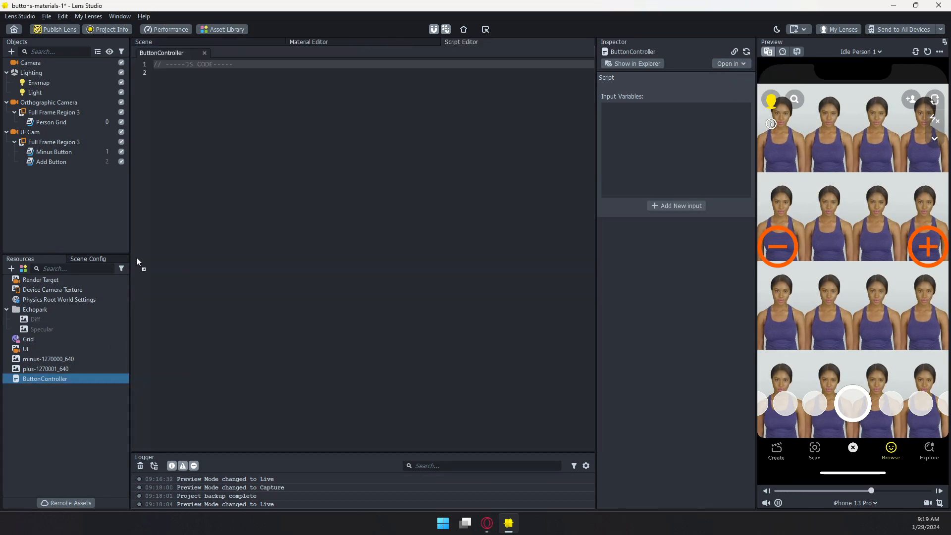
pyautogui.moveTo(22, 195); pyautogui.dragTo(55, 197)
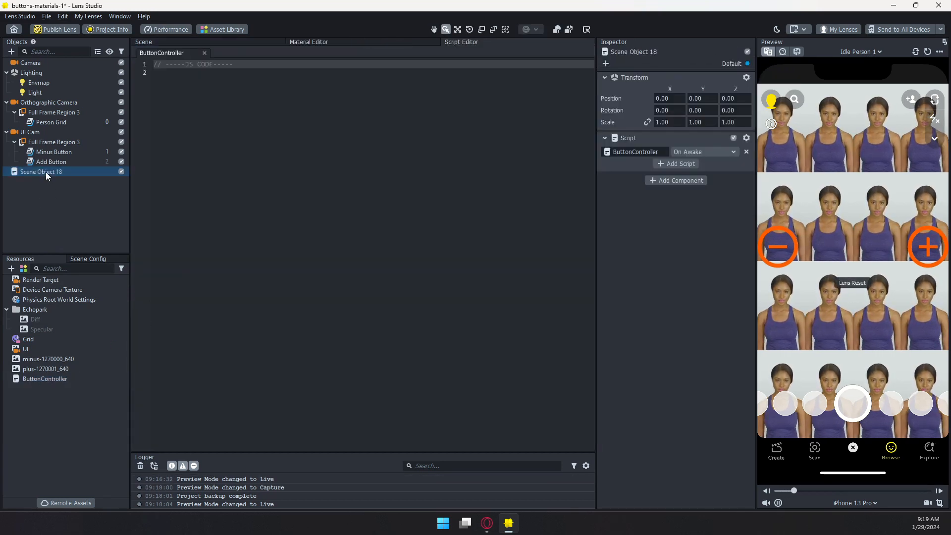
pyautogui.rightClick(45, 172)
pyautogui.click(70, 200)
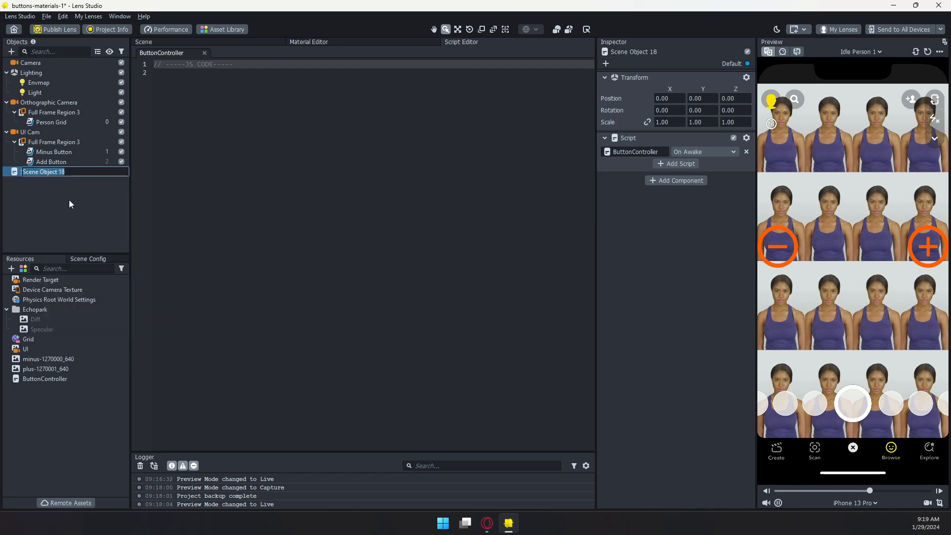
pyautogui.write('Button Controll')
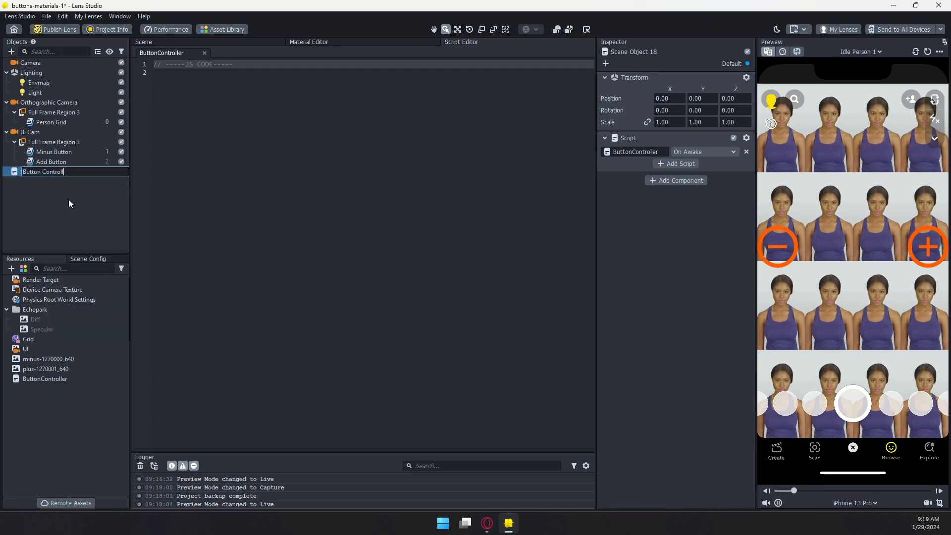
pyautogui.write('er')
pyautogui.press('Return')
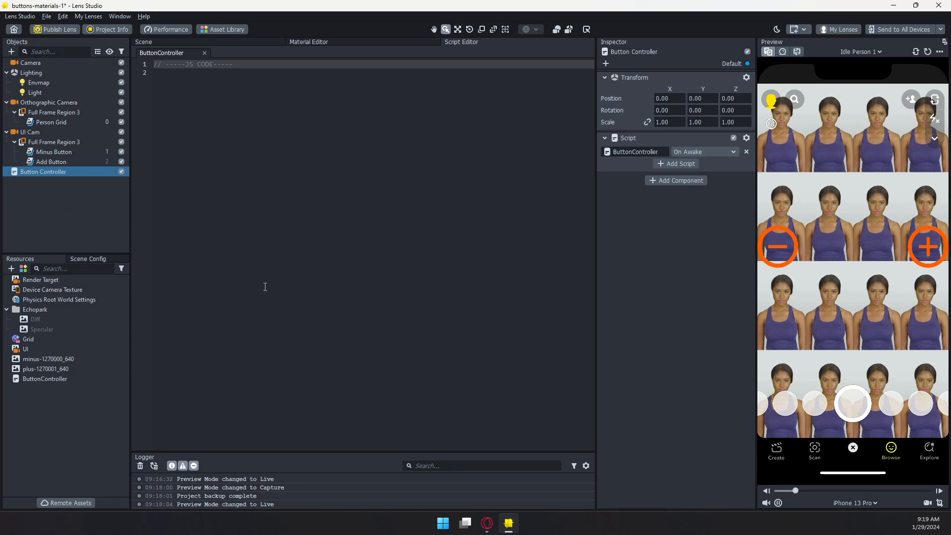
pyautogui.click(31, 382)
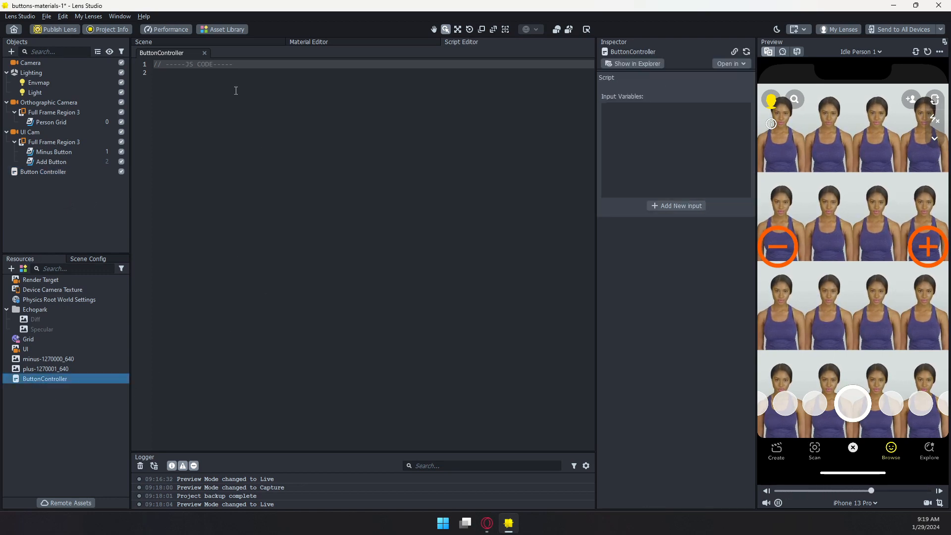
pyautogui.click(221, 93)
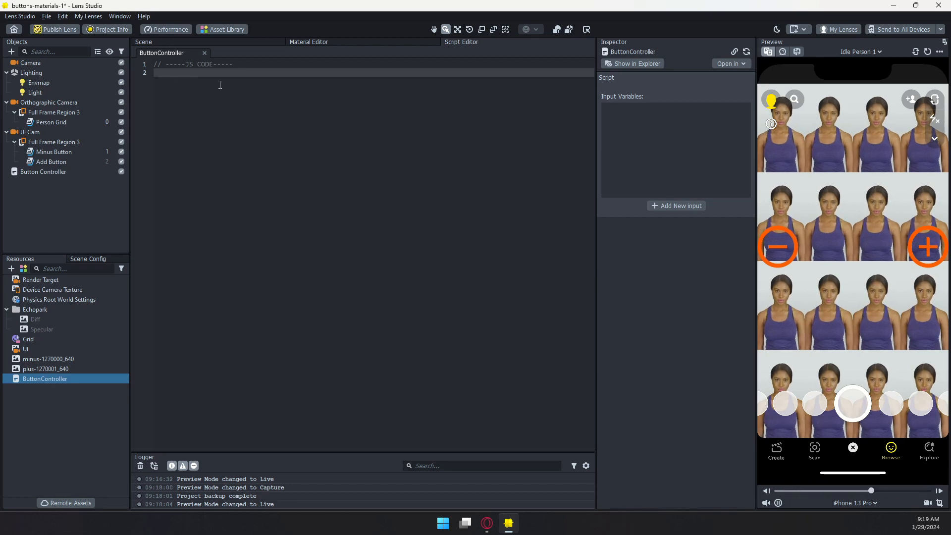
pyautogui.click(55, 152)
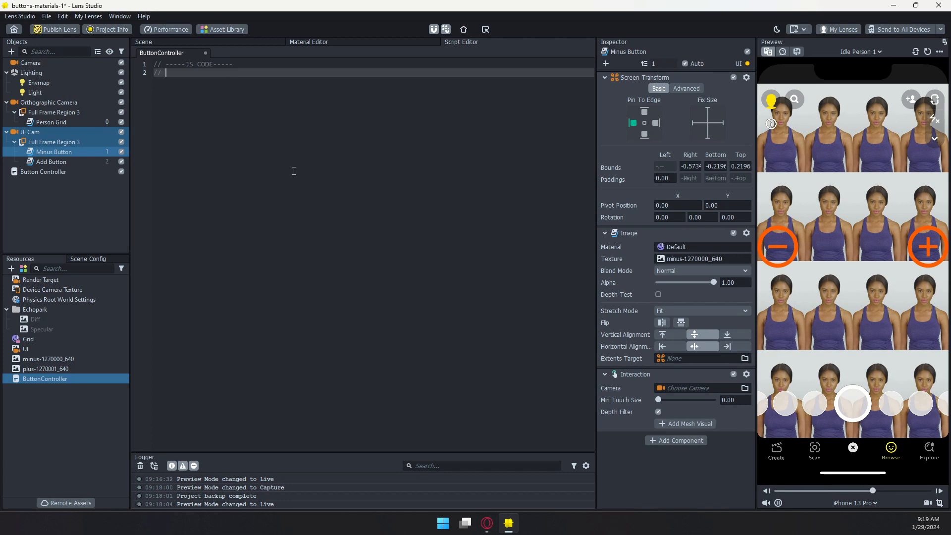
pyautogui.write('@input ')
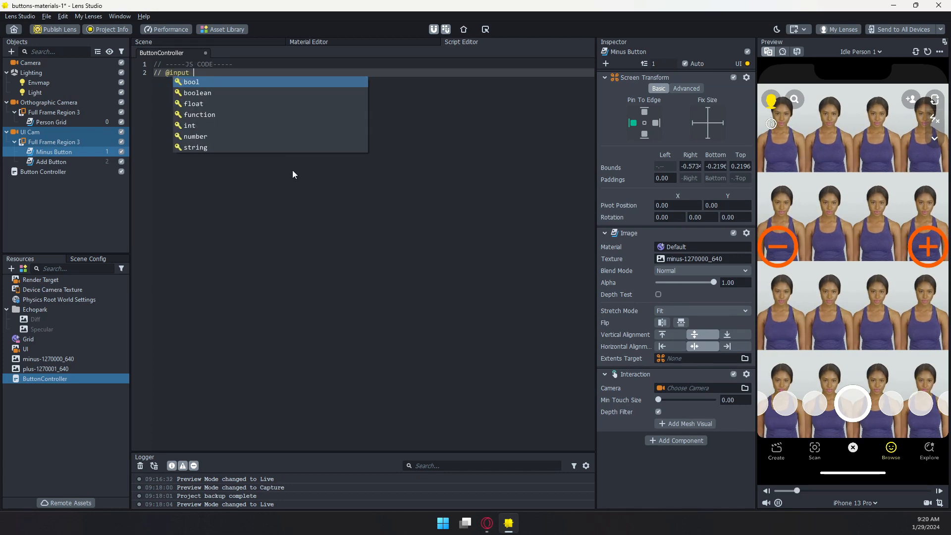
pyautogui.write('Component.I')
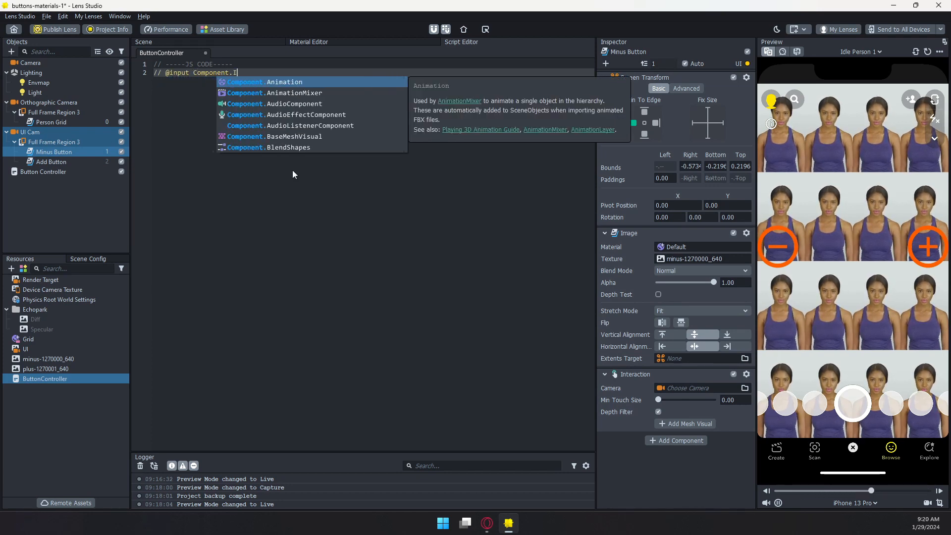
pyautogui.write('nteractionComponent minusButton')
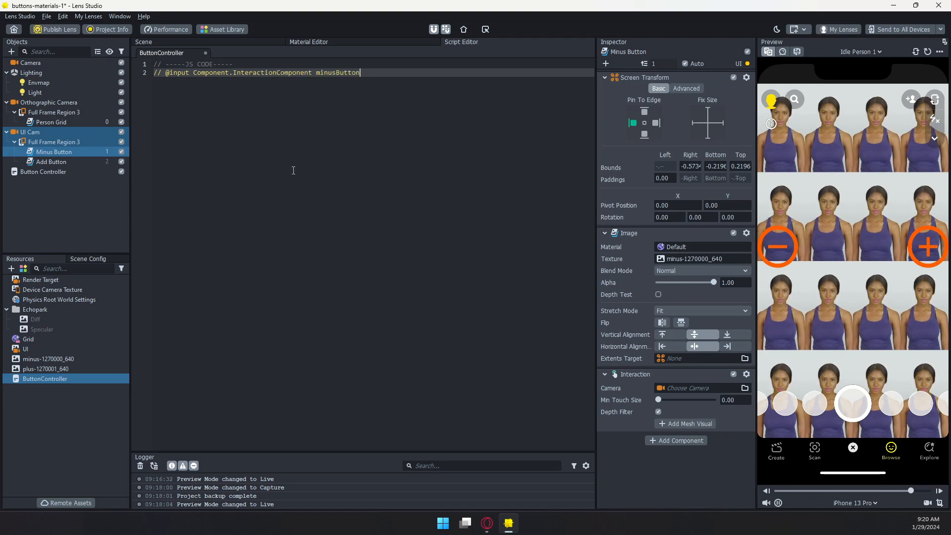
pyautogui.press('Return')
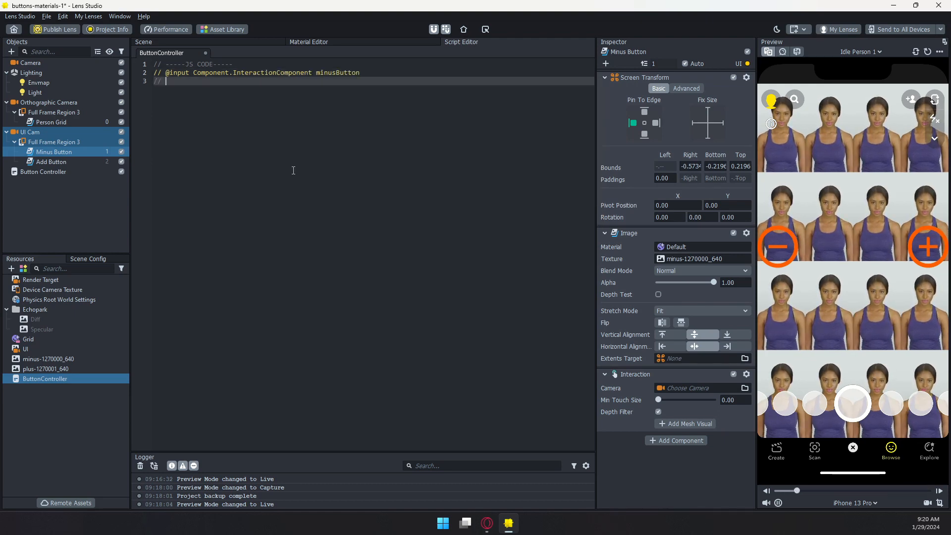
pyautogui.write('// @input Component.Inte')
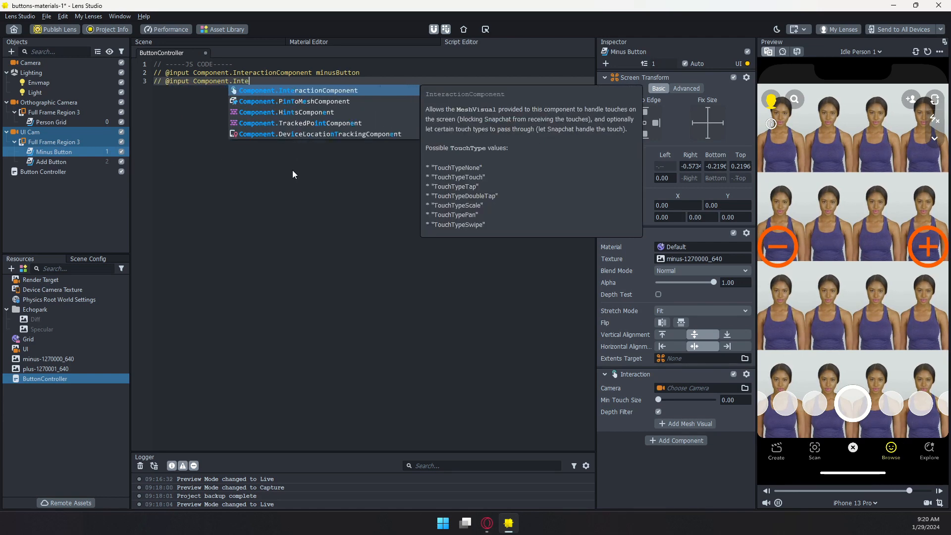
pyautogui.press('Return')
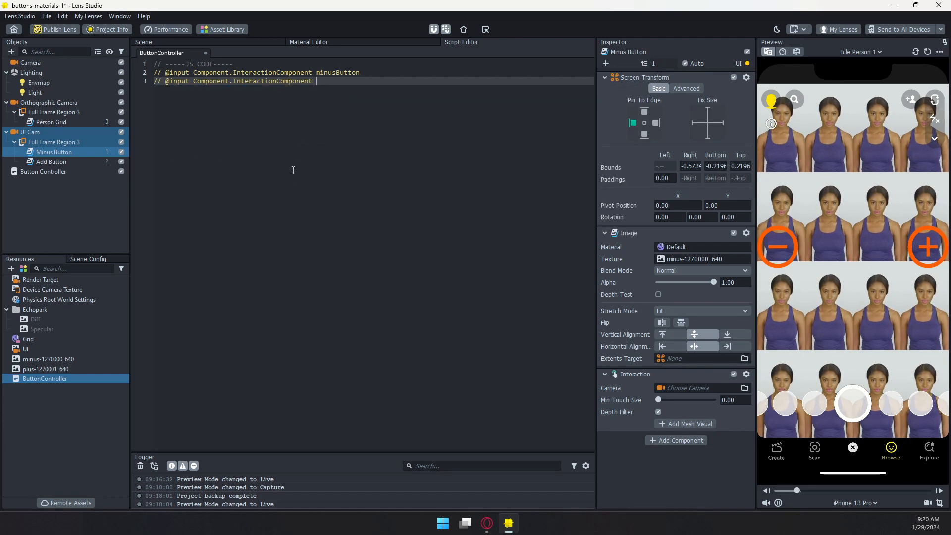
pyautogui.write('add')
pyautogui.press('BackSpace')
pyautogui.press('BackSpace')
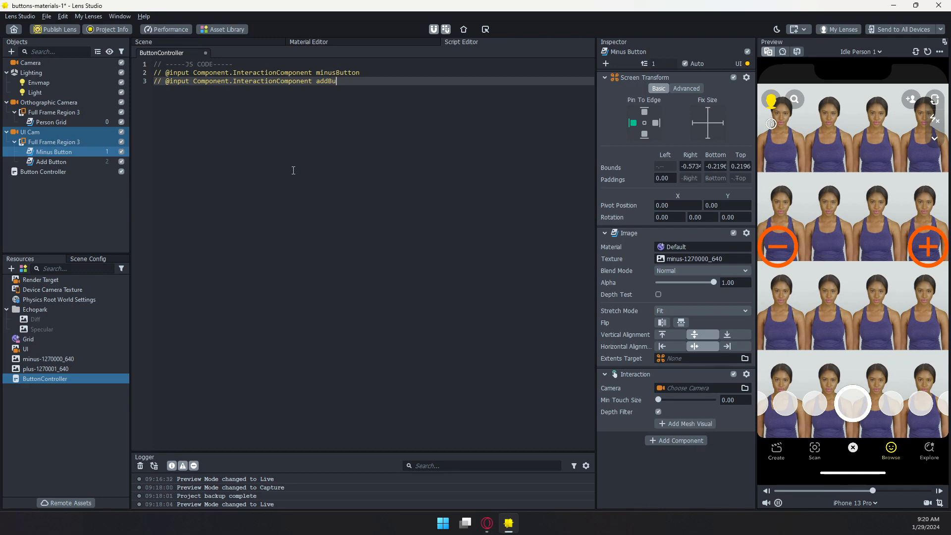
pyautogui.write('tton')
pyautogui.press('Return')
pyautogui.press('Return')
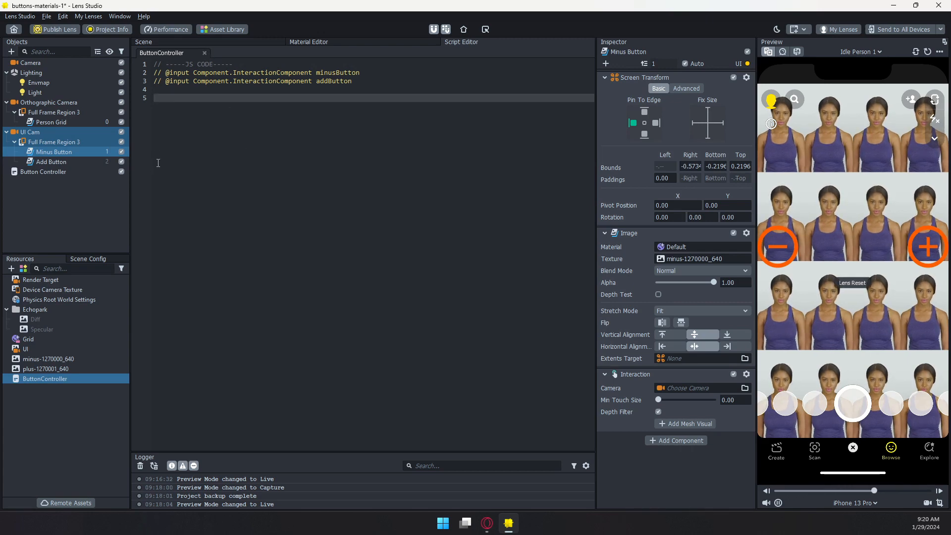
# Step: Assign the Interaction components of Minus Button and Add Button to the matching script inputs on the Button Controller object
pyautogui.click(47, 172)
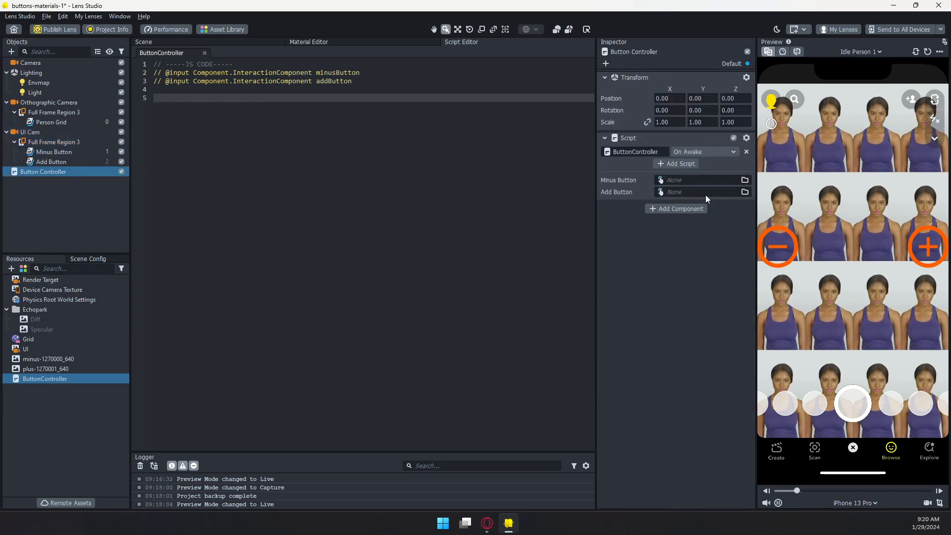
pyautogui.click(674, 180)
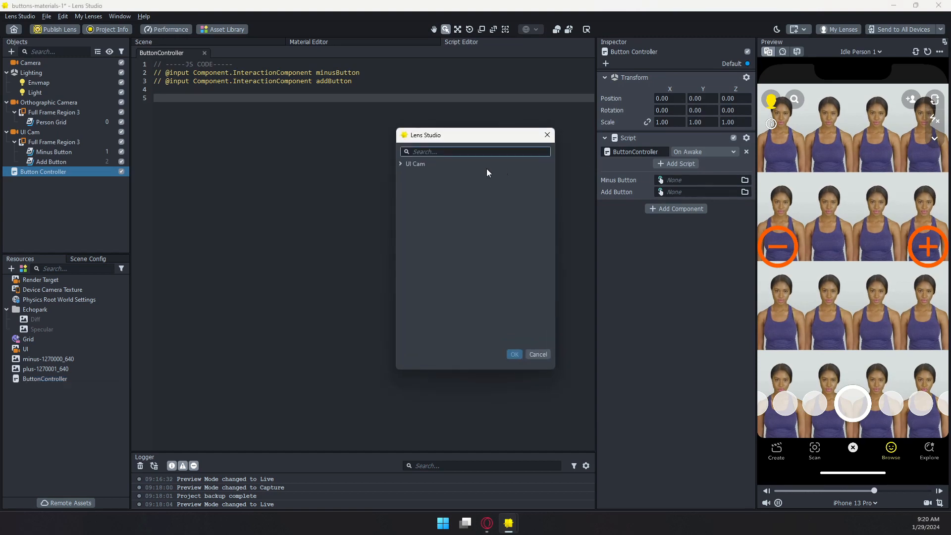
pyautogui.click(400, 164)
pyautogui.click(408, 174)
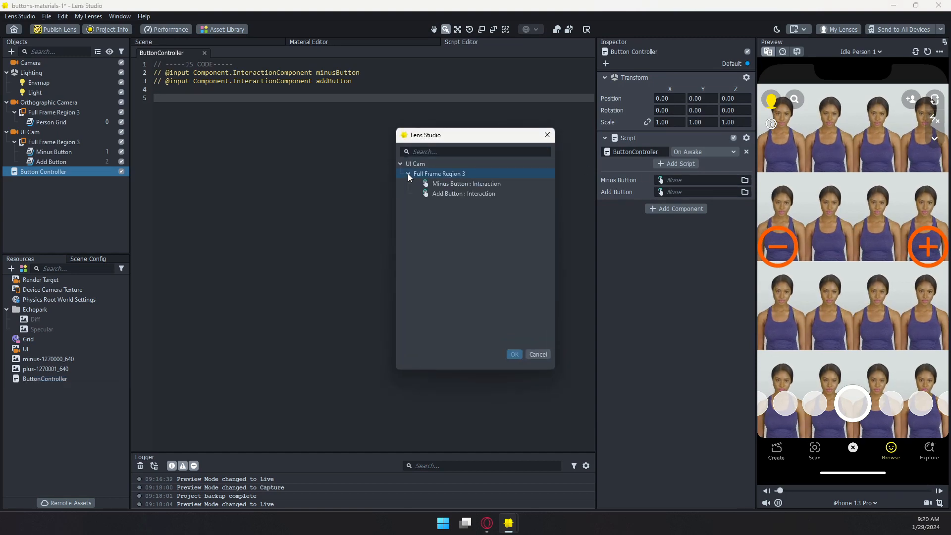
pyautogui.doubleClick(480, 185)
pyautogui.click(677, 192)
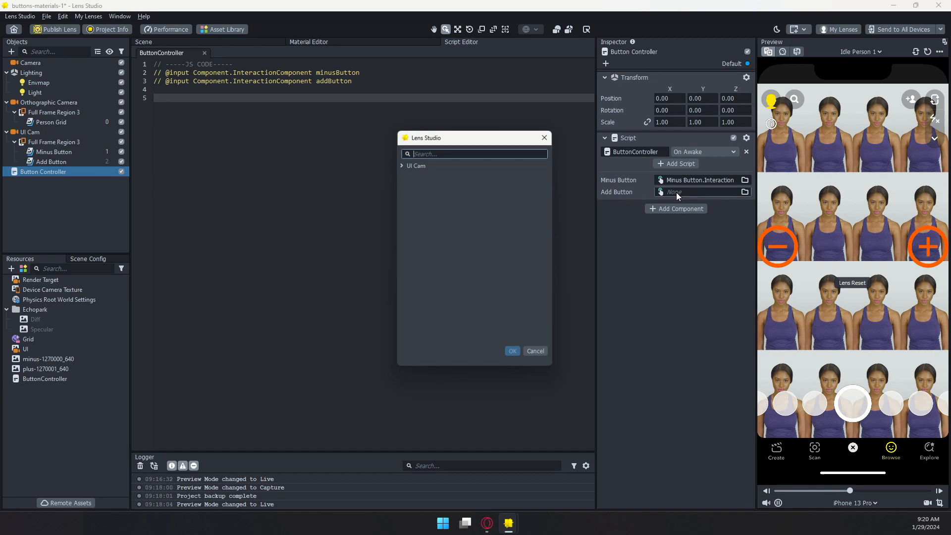
pyautogui.click(400, 164)
pyautogui.click(408, 174)
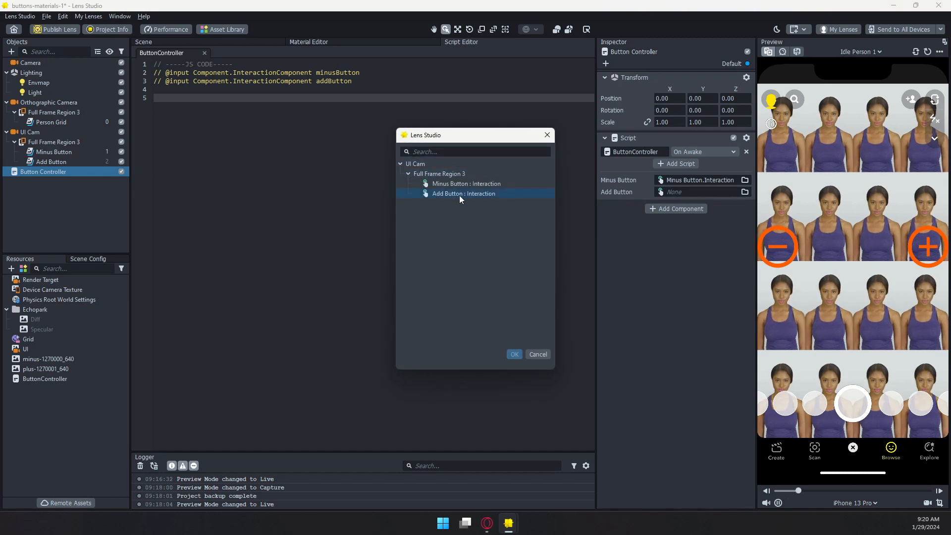
pyautogui.doubleClick(459, 194)
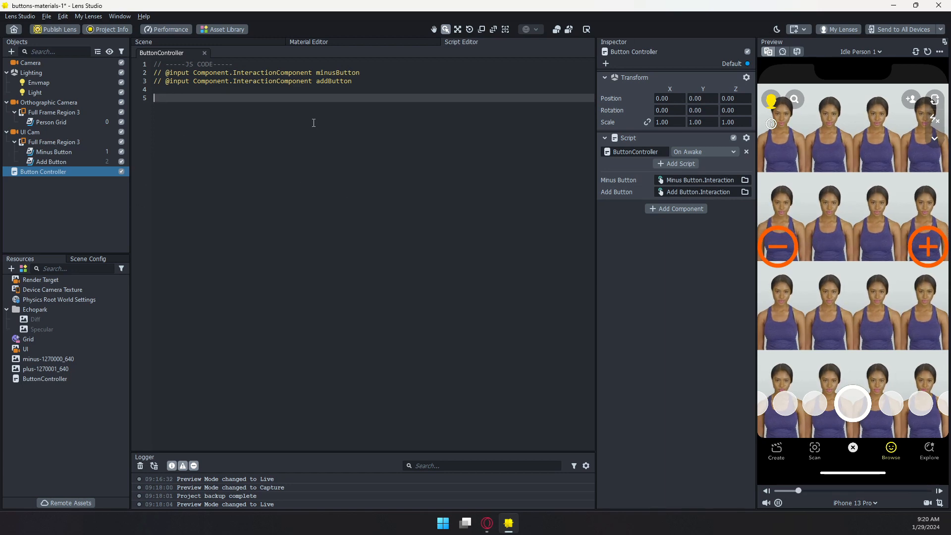
# Step: Declare the constant "const minCount = 1;" on line 5 of the ButtonController script
pyautogui.write('const')
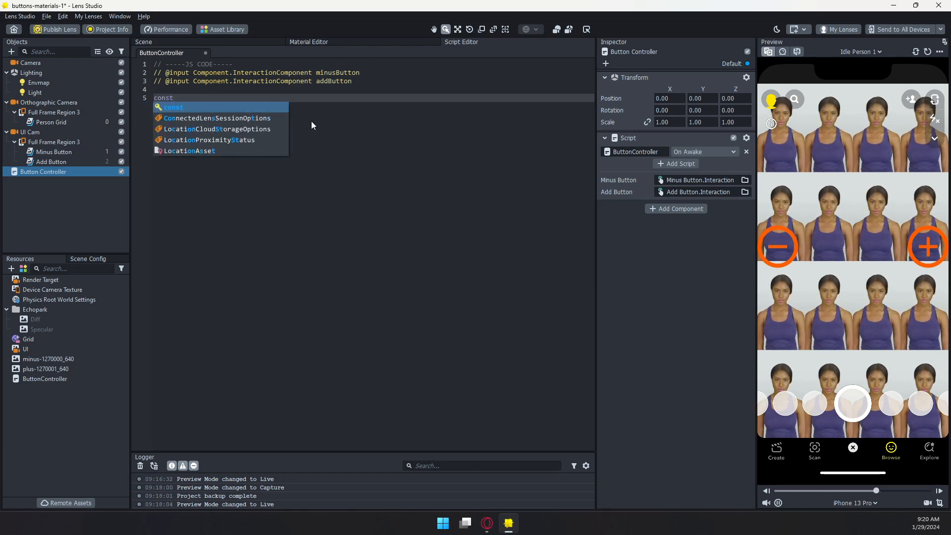
pyautogui.write(' minCou')
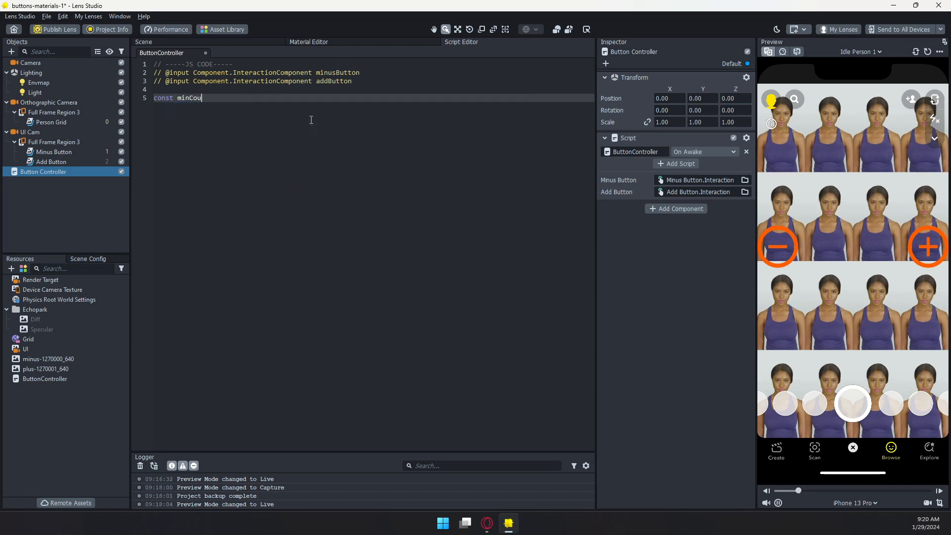
pyautogui.write('nt = 1;')
pyautogui.press('Return')
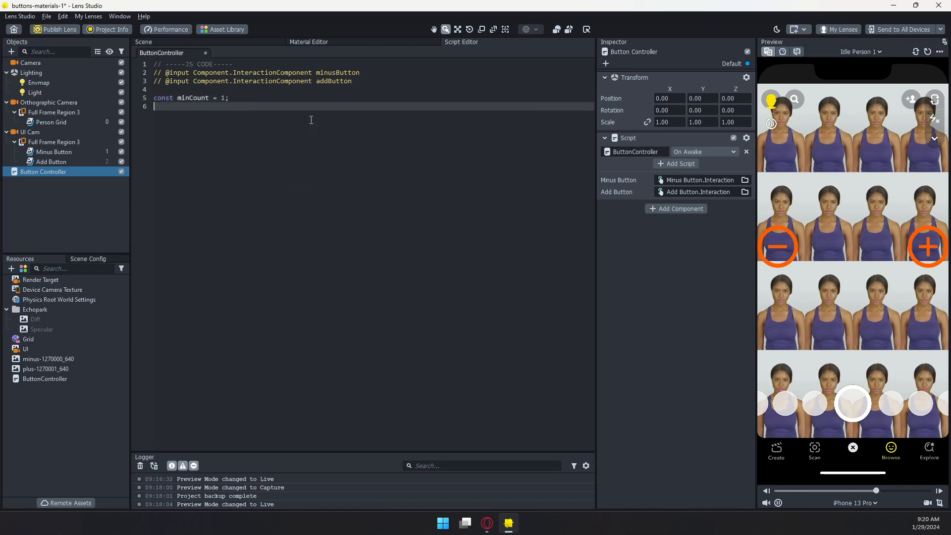
# Step: Declare the constant "const maxCount = 10;" on the line directly below minCount
pyautogui.write('cont maxCou')
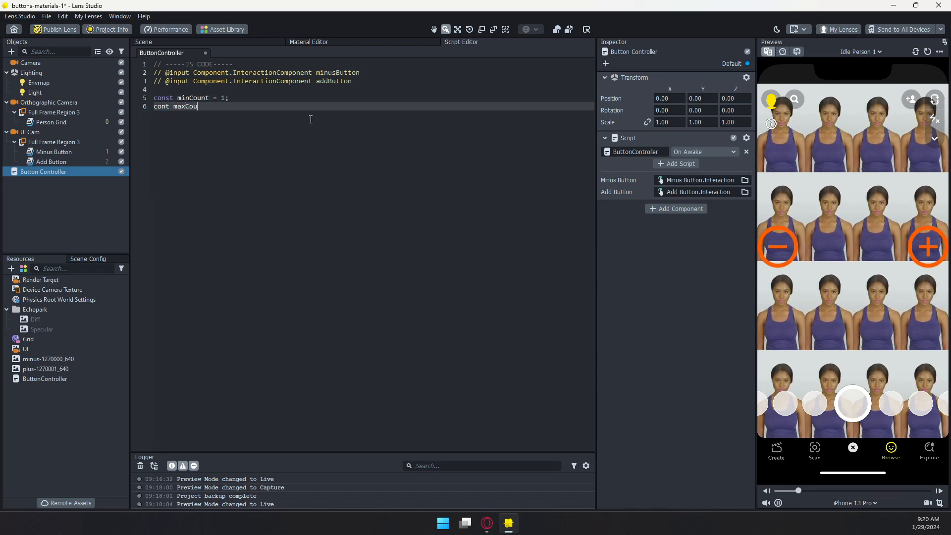
pyautogui.write('nt')
pyautogui.press('BackSpace')
pyautogui.press('BackSpace')
pyautogui.press('BackSpace')
pyautogui.press('BackSpace')
pyautogui.press('BackSpace')
pyautogui.press('BackSpace')
pyautogui.press('BackSpace')
pyautogui.press('BackSpace')
pyautogui.press('BackSpace')
pyautogui.press('BackSpace')
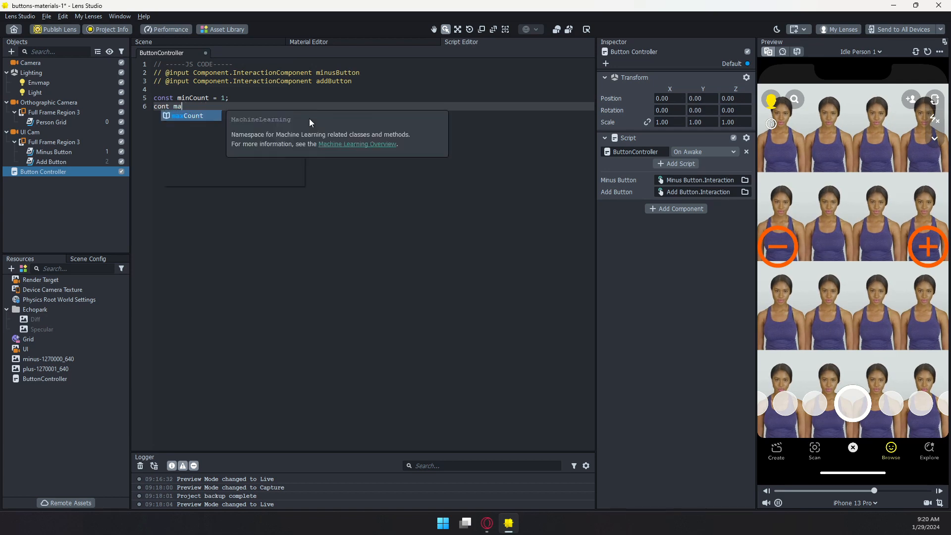
pyautogui.write('st maxCount = 10;')
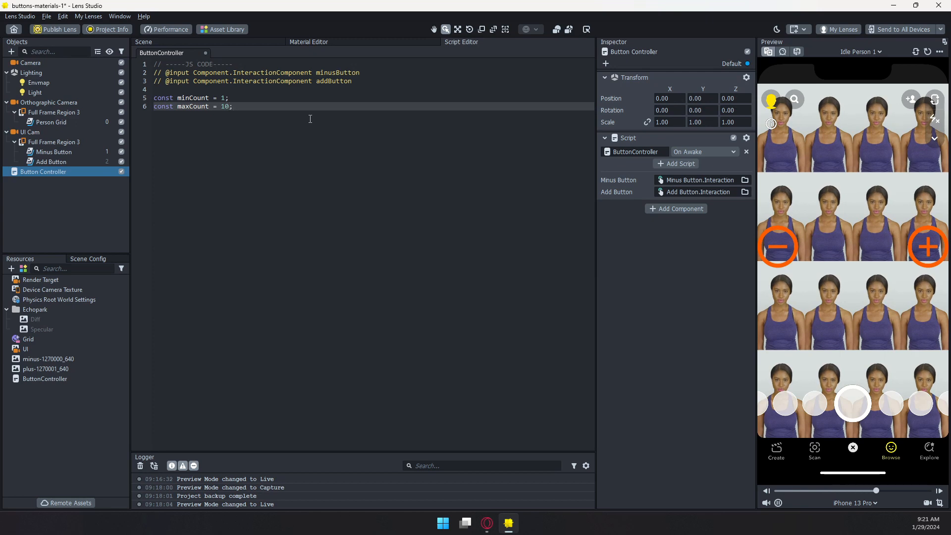
# Step: Declare the variable "let currentCount = 2;" below the two constants, separated by a blank line
pyautogui.press('Return')
pyautogui.press('Return')
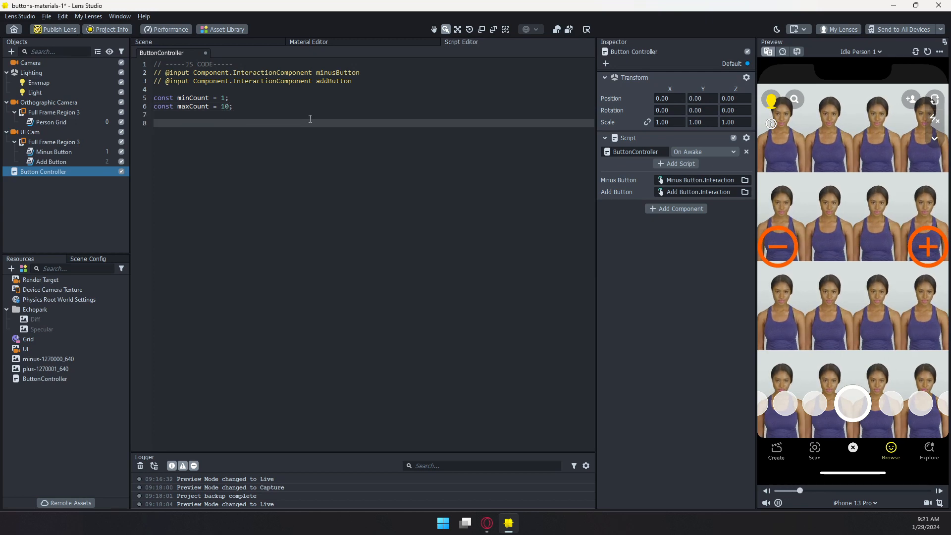
pyautogui.write('let curre')
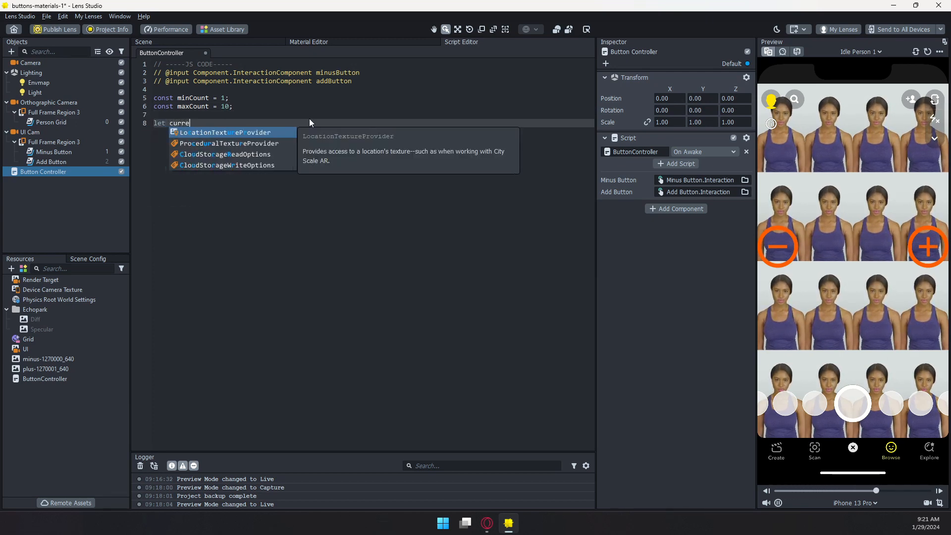
pyautogui.write('ntCount = 2;')
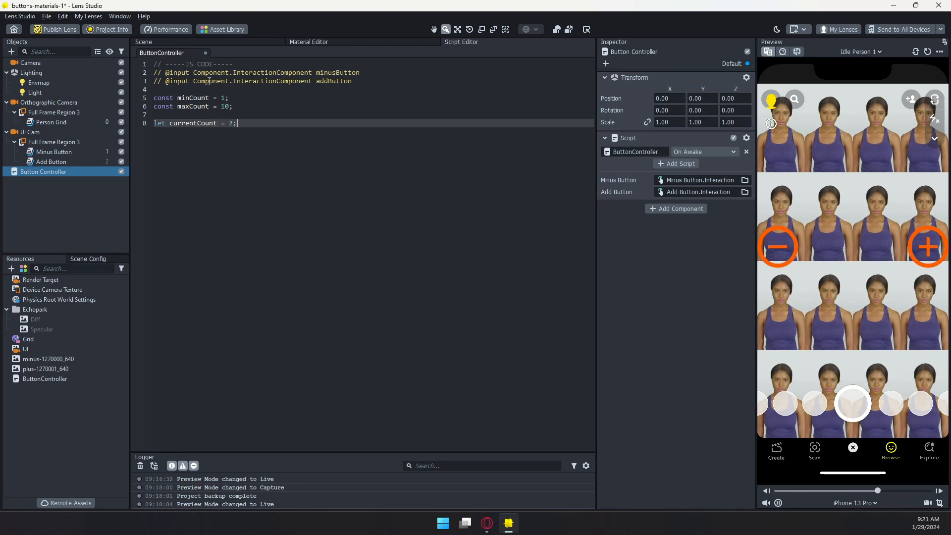
pyautogui.doubleClick(166, 98)
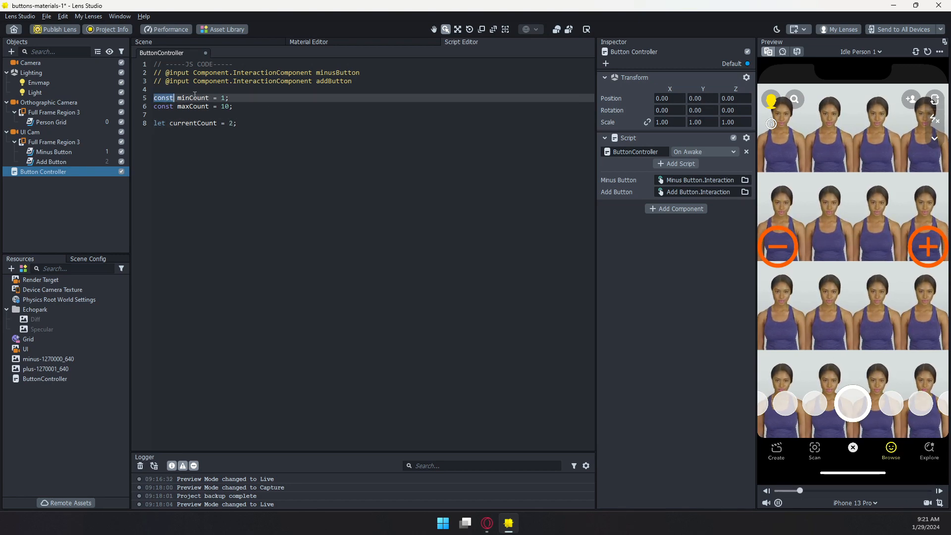
pyautogui.moveTo(179, 97); pyautogui.dragTo(207, 97)
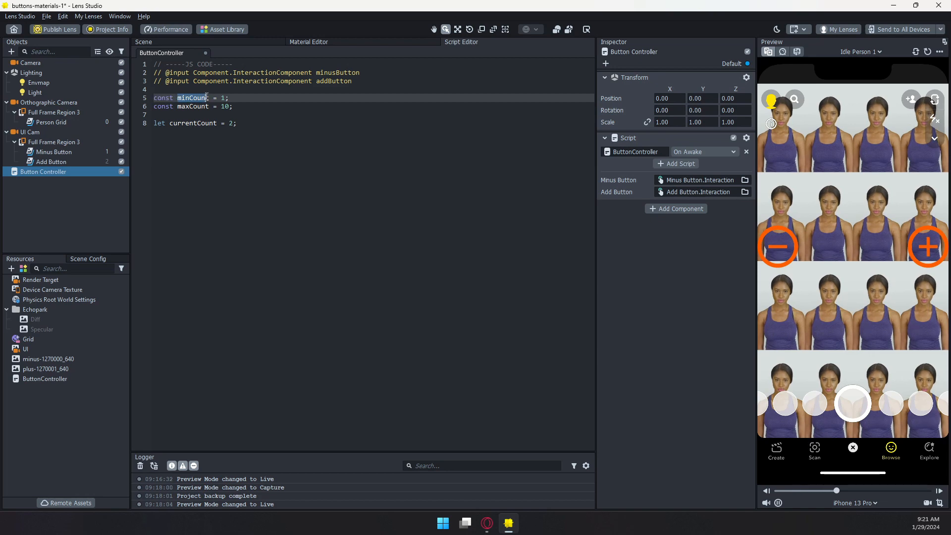
pyautogui.doubleClick(190, 123)
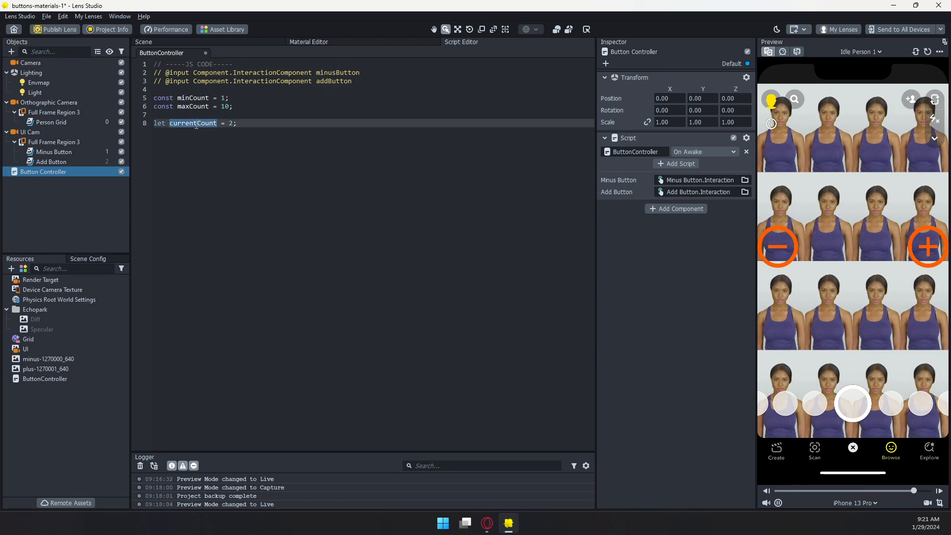
pyautogui.doubleClick(156, 124)
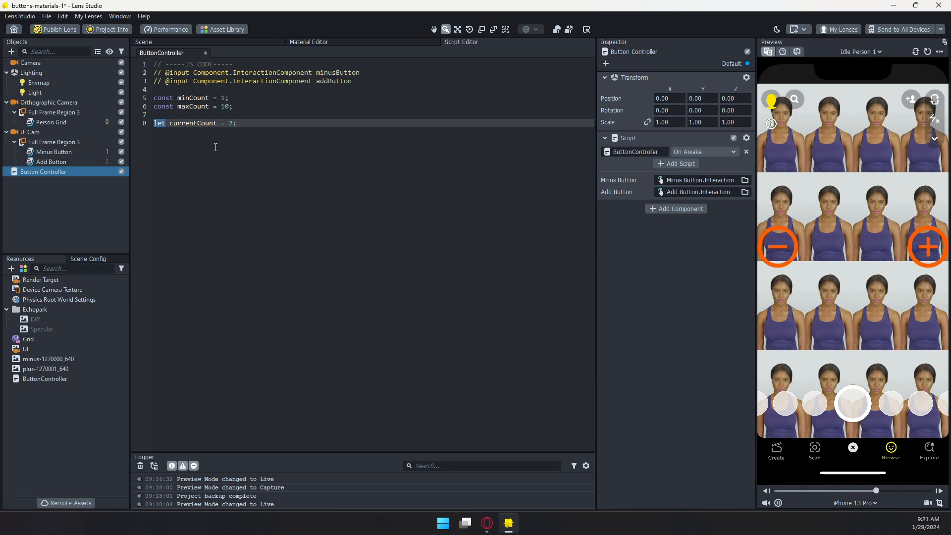
# Step: Create an empty function "increaseCount()" on line 10, below the currentCount declaration and a blank line
pyautogui.click(286, 124)
pyautogui.press('Return')
pyautogui.press('Return')
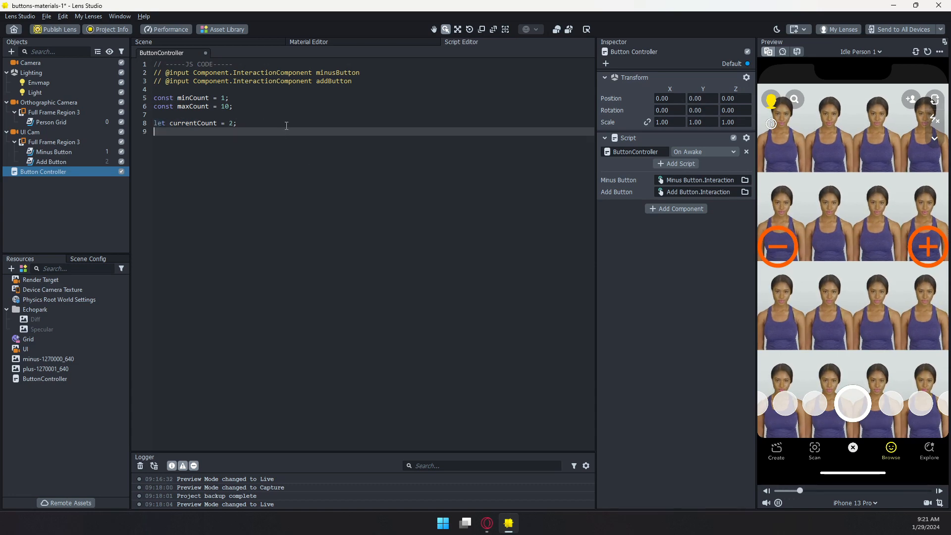
pyautogui.write('funciton')
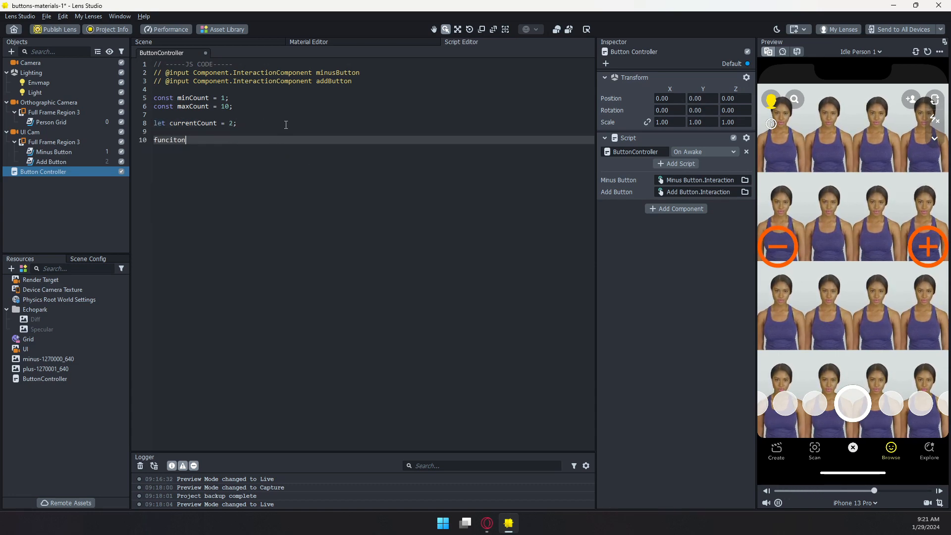
pyautogui.press('BackSpace')
pyautogui.press('BackSpace')
pyautogui.press('BackSpace')
pyautogui.press('BackSpace')
pyautogui.write('tion')
pyautogui.write('increaseCount')
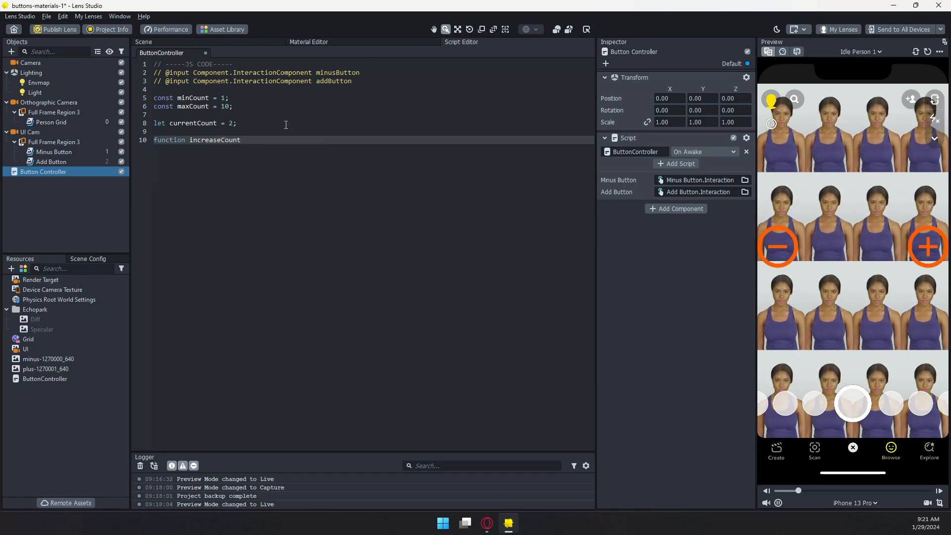
pyautogui.write('() {')
pyautogui.press('Return')
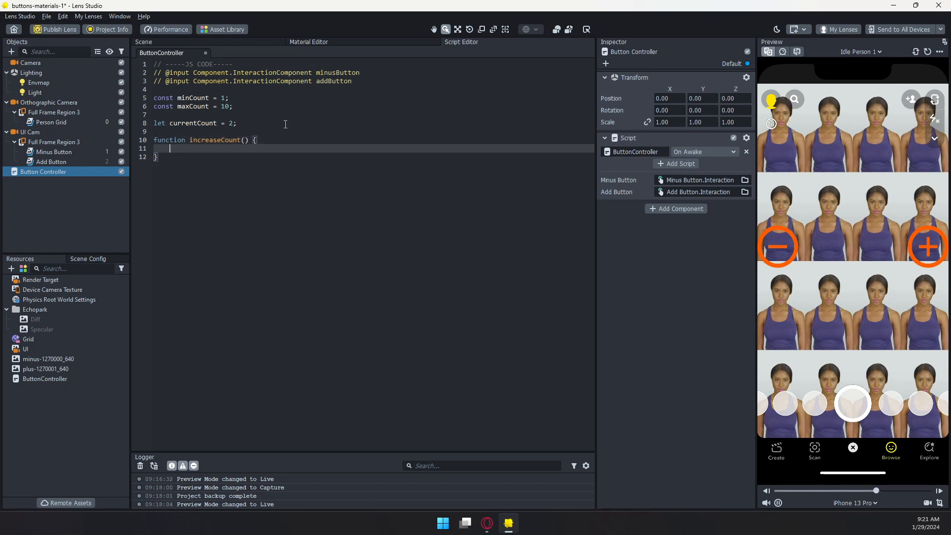
# Step: Add the statement "currentCount = currentCount + 1;" to the body of increaseCount, followed by a new line
pyautogui.write('currentCount ')
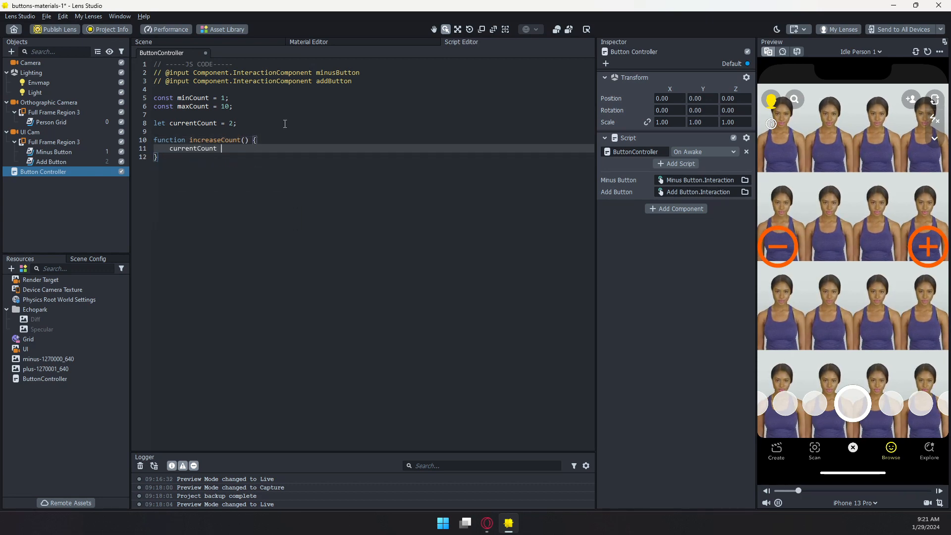
pyautogui.write('= current')
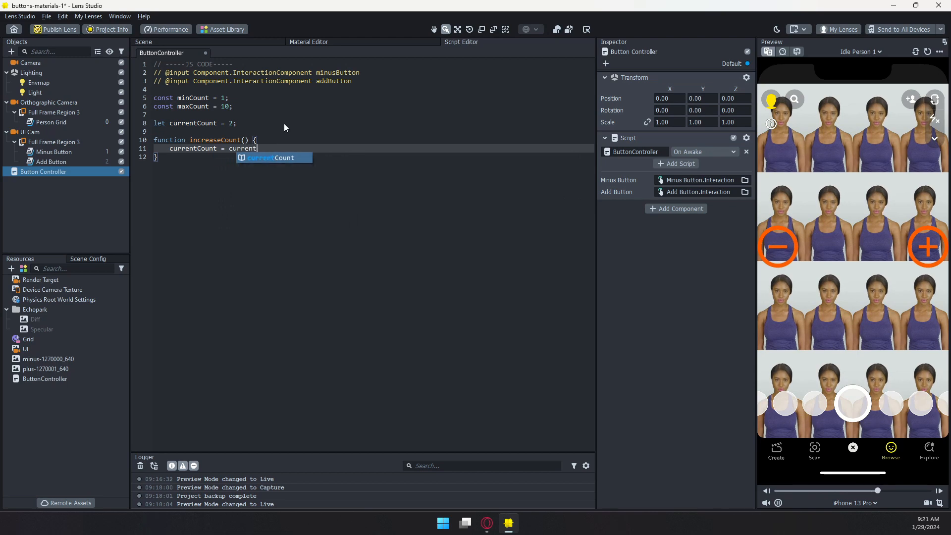
pyautogui.write('Count + 1')
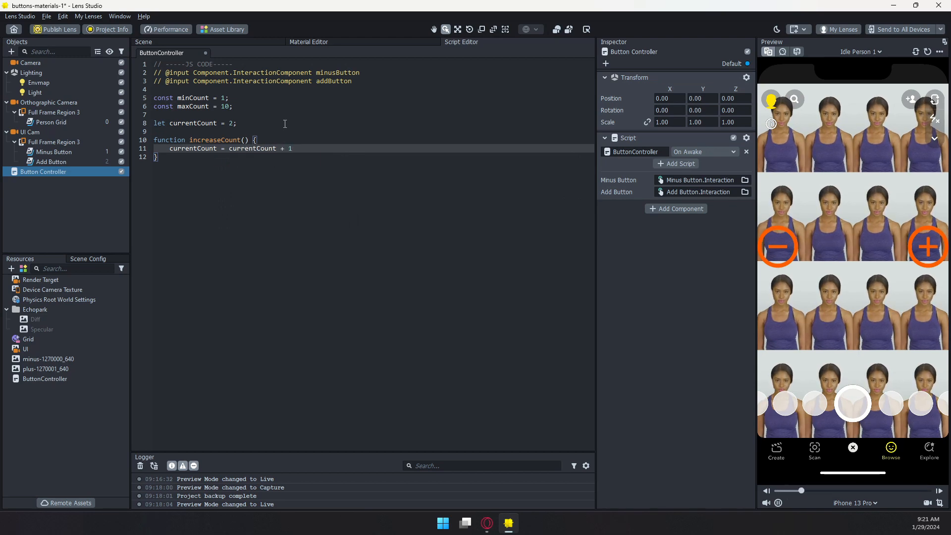
pyautogui.write(';')
pyautogui.press('Return')
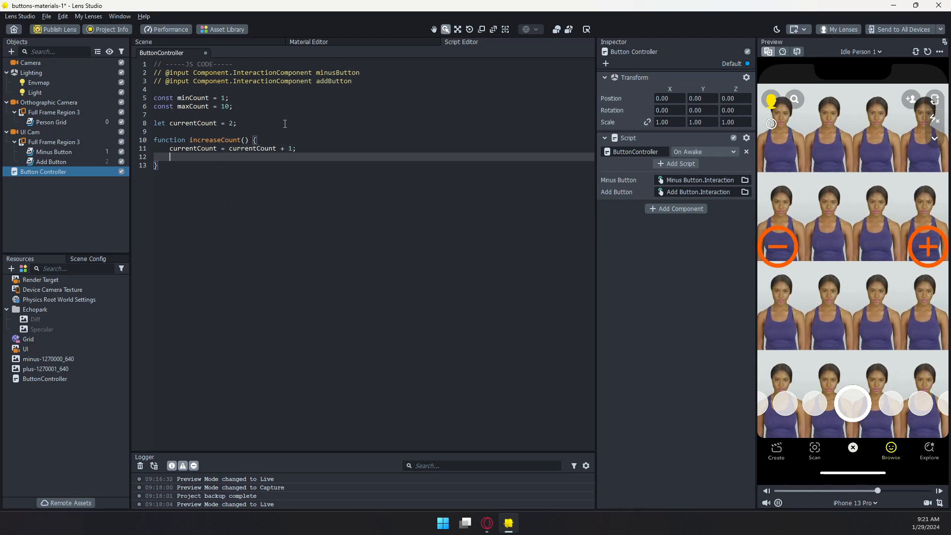
pyautogui.write('currentCount +')
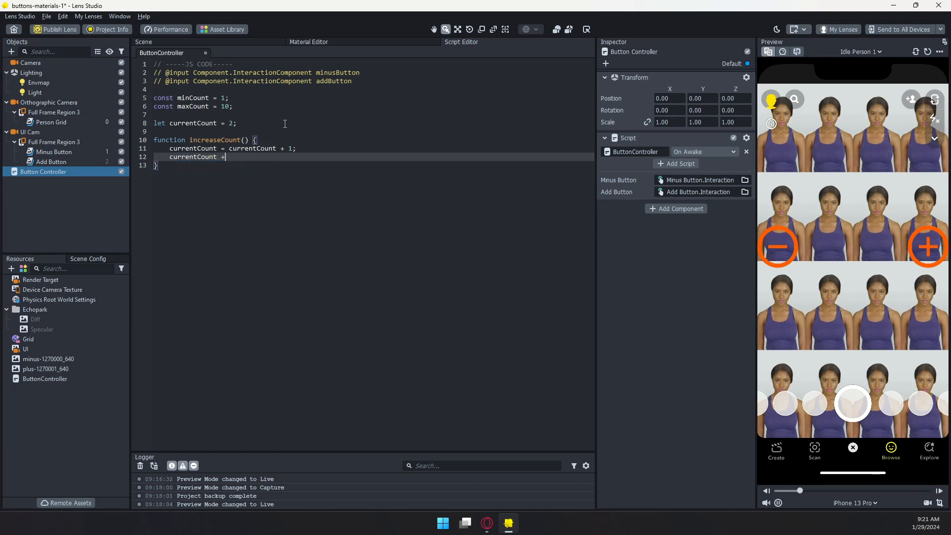
pyautogui.write('= 1')
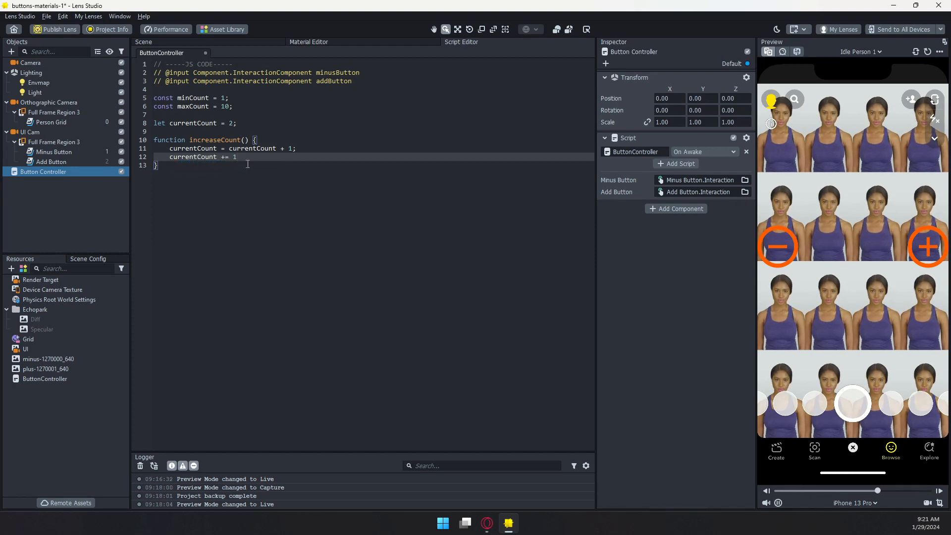
pyautogui.moveTo(237, 157); pyautogui.dragTo(171, 157)
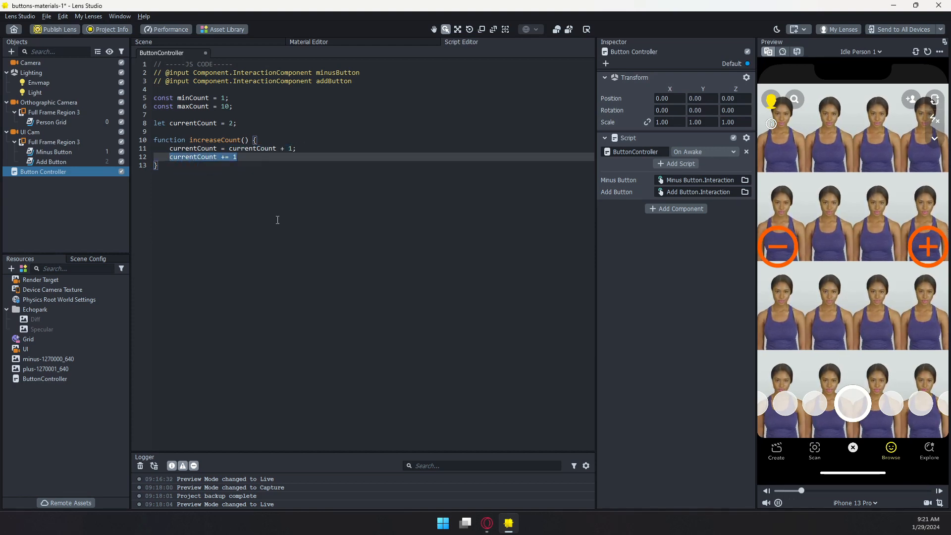
pyautogui.press('BackSpace')
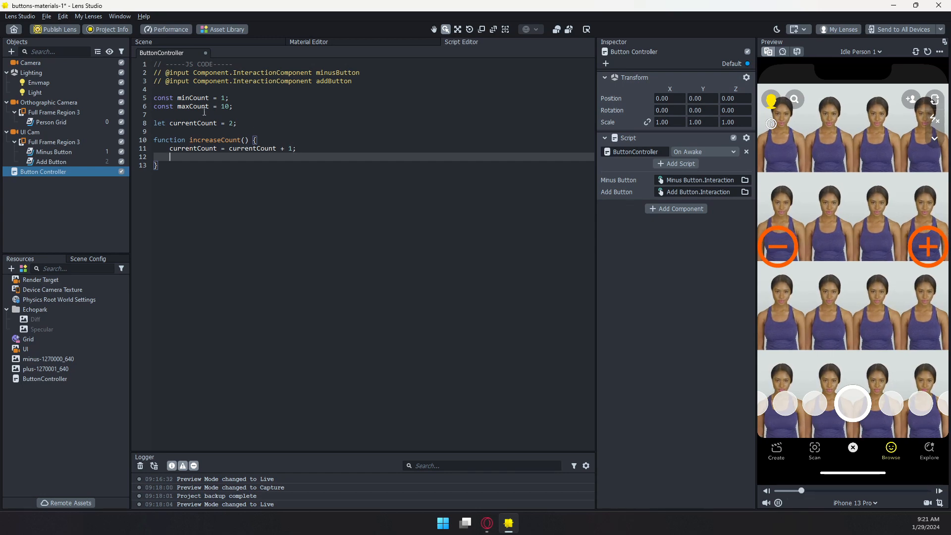
# Step: Add the block "if (currentCount > maxCount) { currentCount = maxCount; }" to increaseCount, separated from the increment statement by a blank line
pyautogui.press('Return')
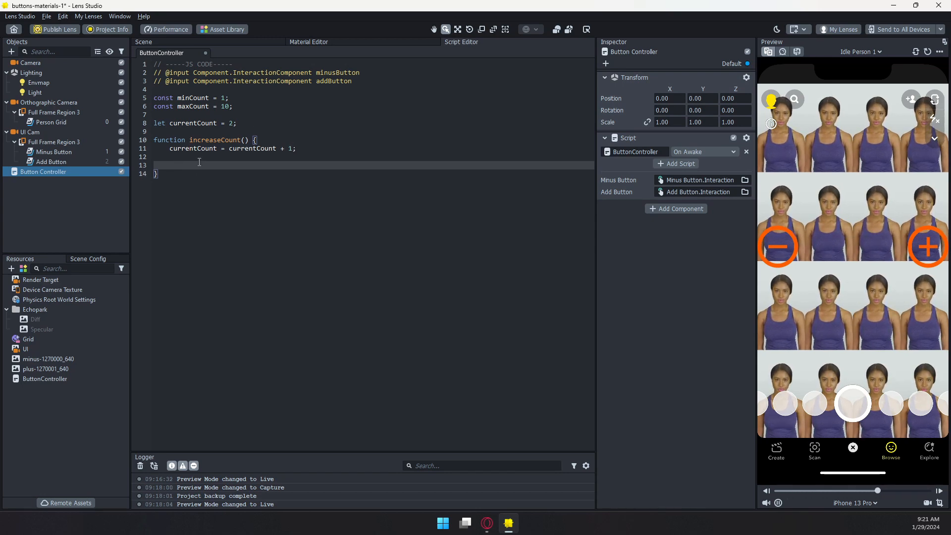
pyautogui.write('if (currentCo')
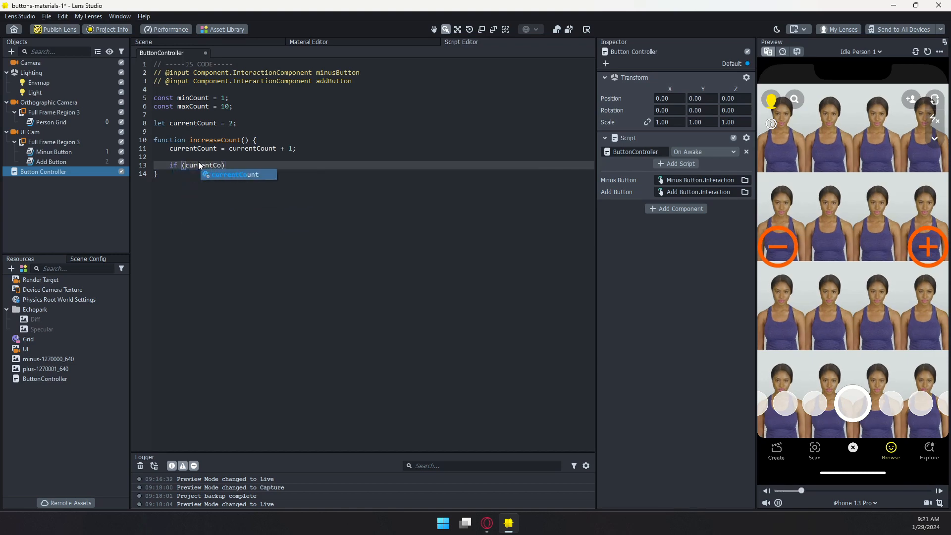
pyautogui.write('unt > ')
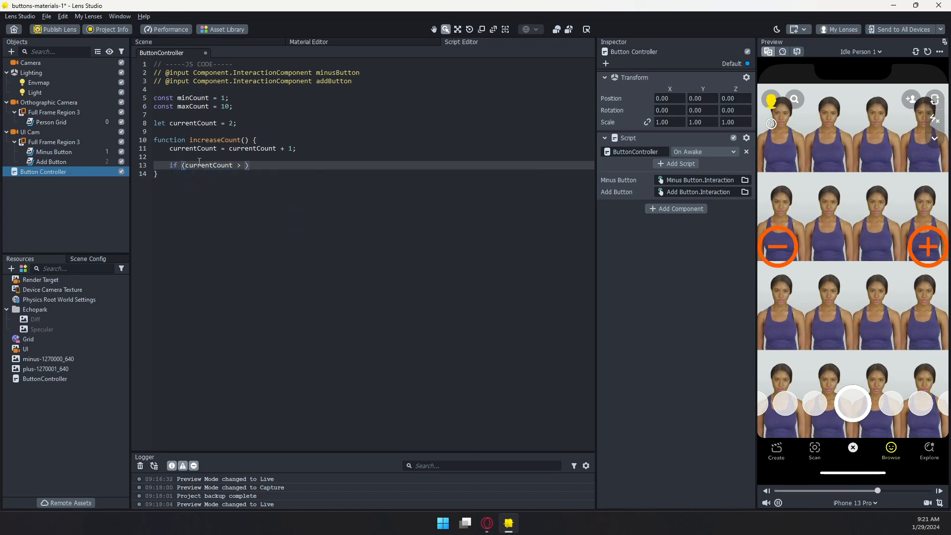
pyautogui.write('maxCount) ')
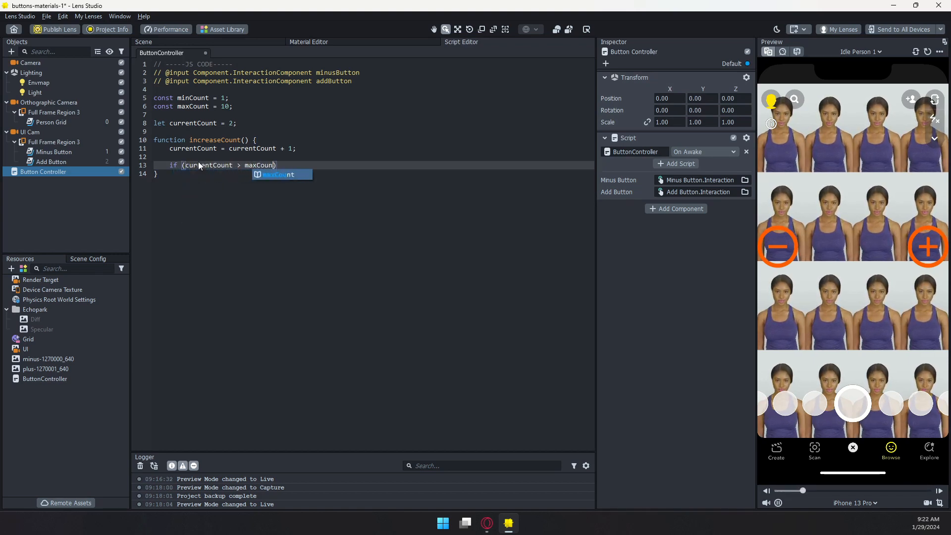
pyautogui.write('{')
pyautogui.press('Return')
pyautogui.write('curr')
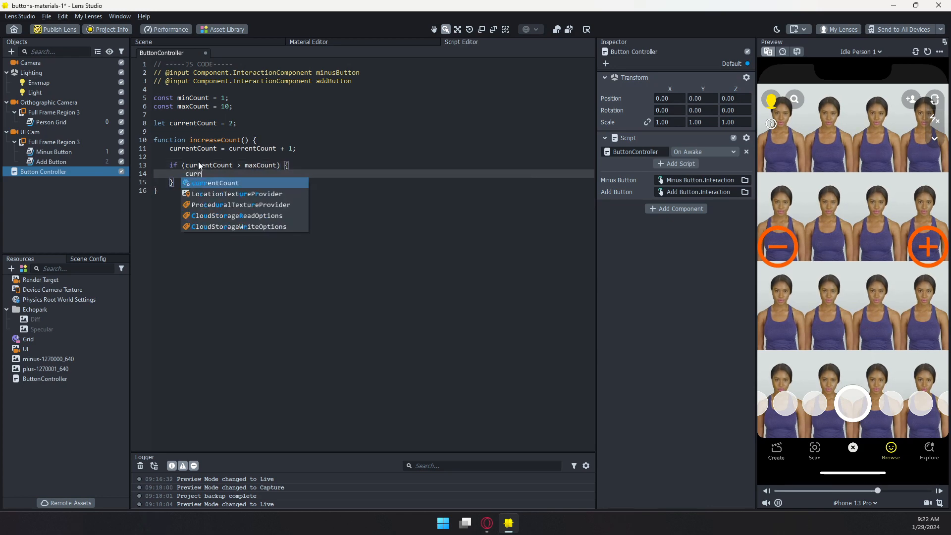
pyautogui.write('entCount = max')
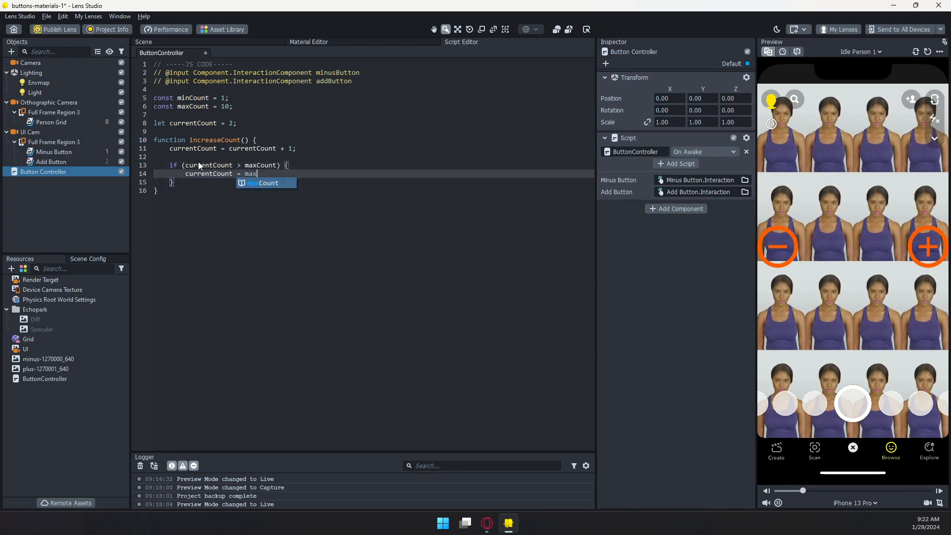
pyautogui.write('Count;')
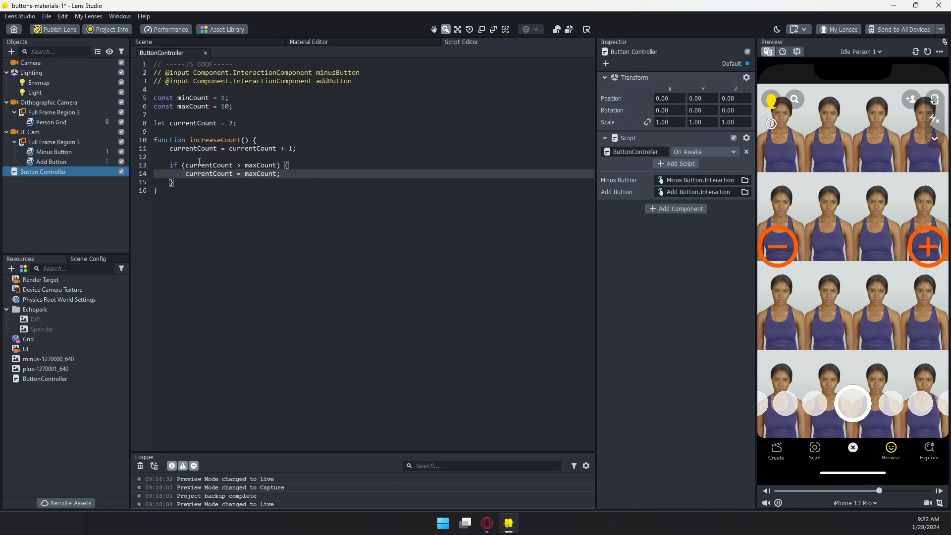
pyautogui.click(273, 174)
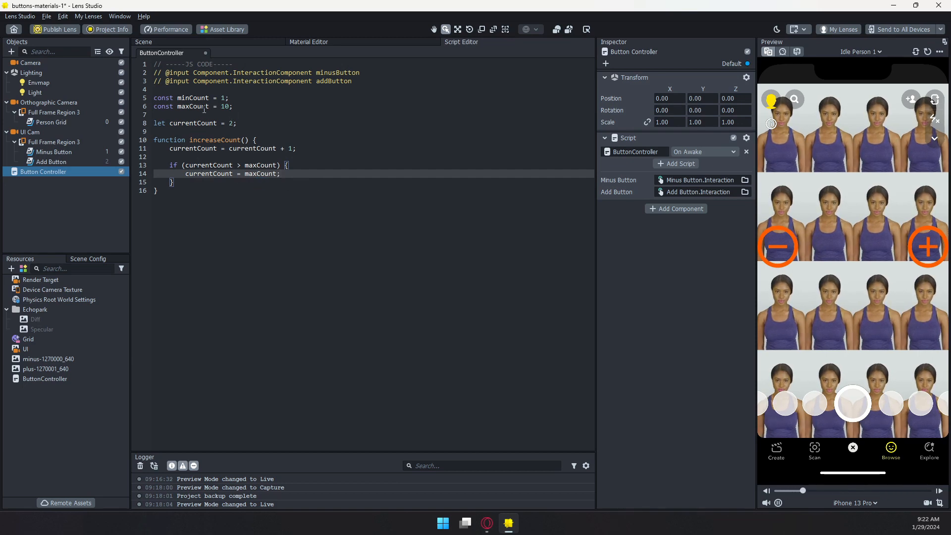
# Step: Create an empty function "decreaseCount()" on line 18, below increaseCount and a blank line
pyautogui.click(164, 190)
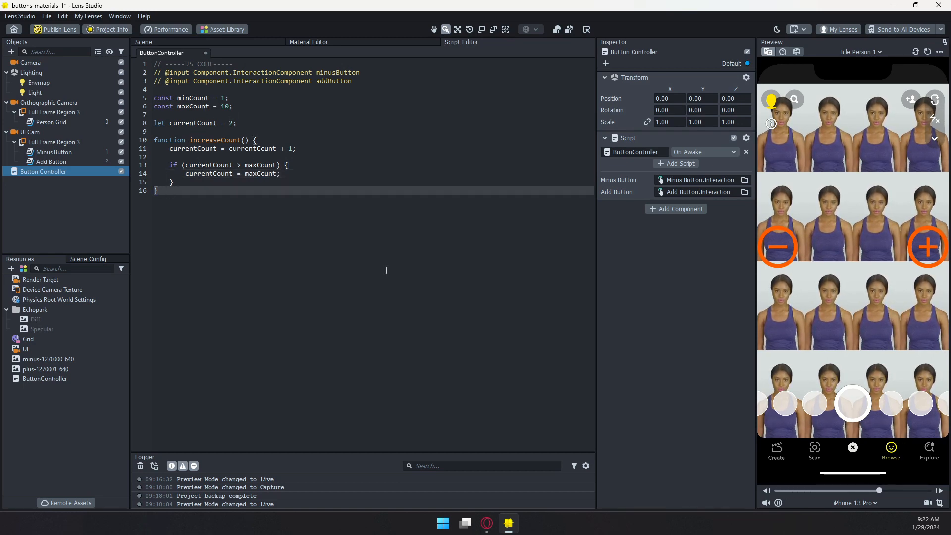
pyautogui.press('Return')
pyautogui.press('Return')
pyautogui.write('funciton')
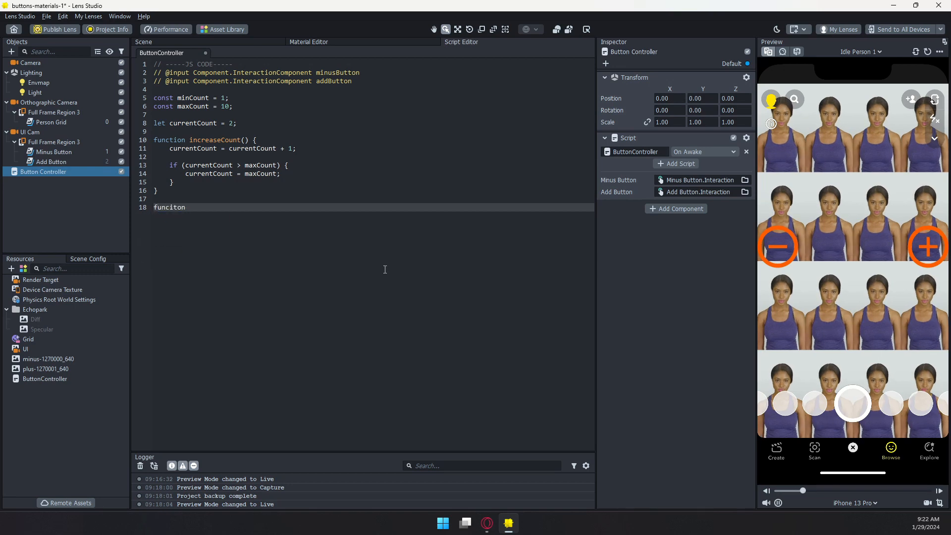
pyautogui.press('BackSpace')
pyautogui.press('BackSpace')
pyautogui.press('BackSpace')
pyautogui.press('BackSpace')
pyautogui.write('tion decr')
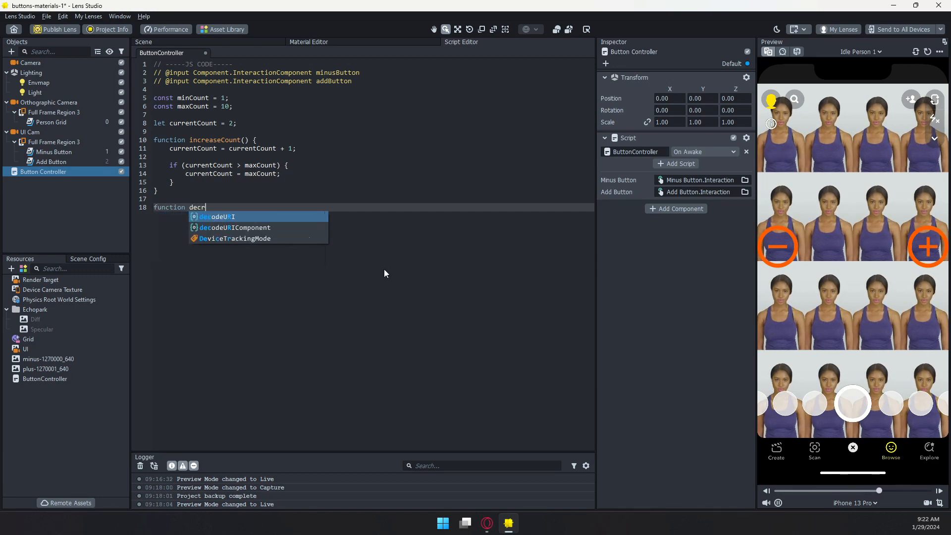
pyautogui.write('easeCount')
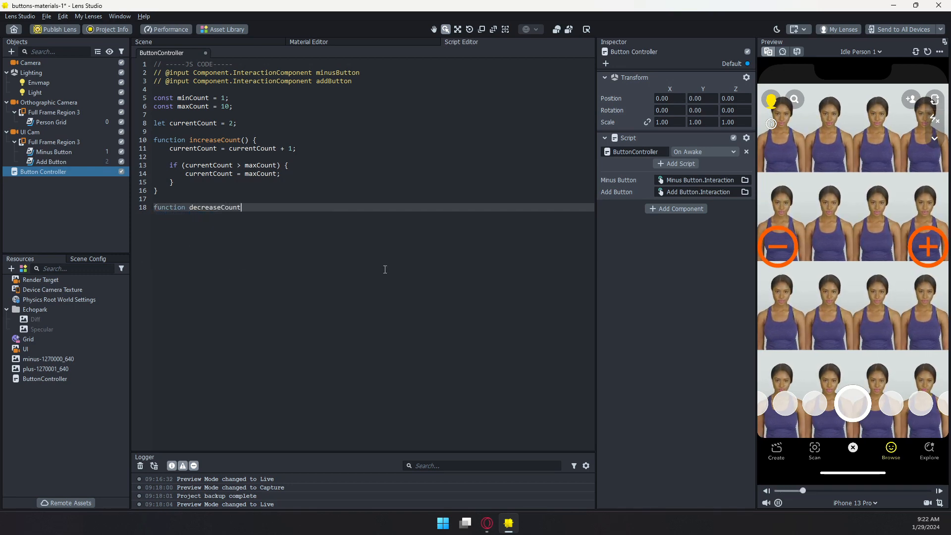
pyautogui.write('() {')
pyautogui.press('Return')
# Step: Add the statement "currentCount = currentCount - 1;" to the body of decreaseCount
pyautogui.write('curre')
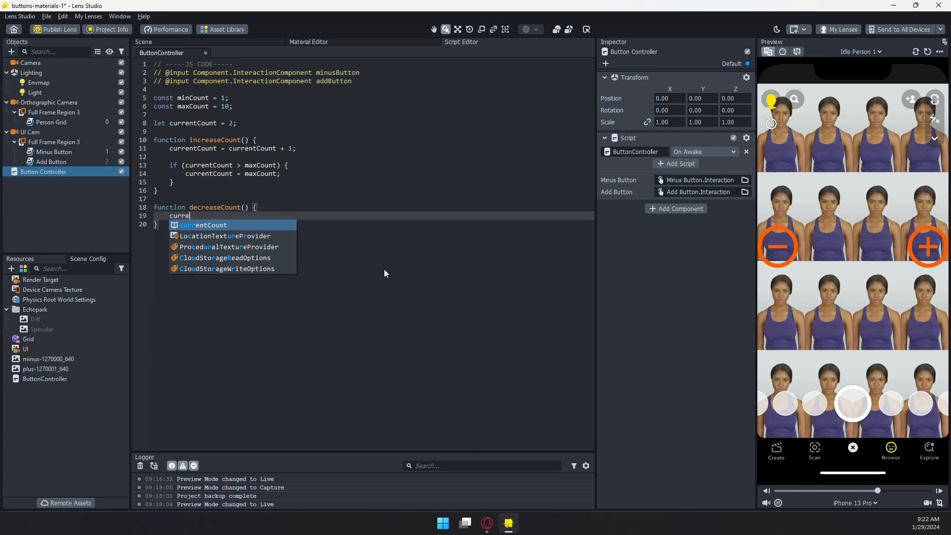
pyautogui.write('ntCount = currentCount -1')
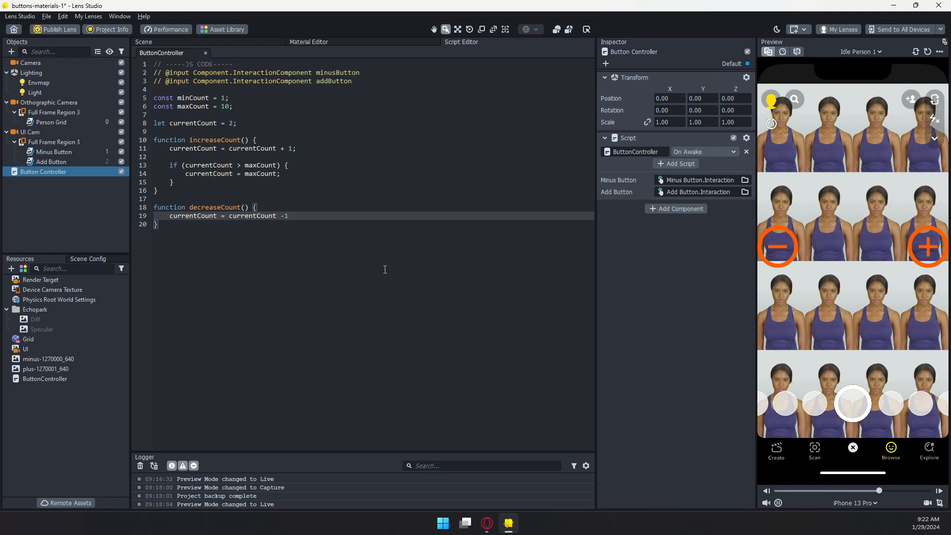
pyautogui.press('BackSpace')
pyautogui.write('1;')
# Step: Add the block "if (currentCount < minCount) { currentCount = minCount; }" to decreaseCount, separated from the decrement statement by a blank line
pyautogui.press('Return')
pyautogui.press('Return')
pyautogui.write('if ')
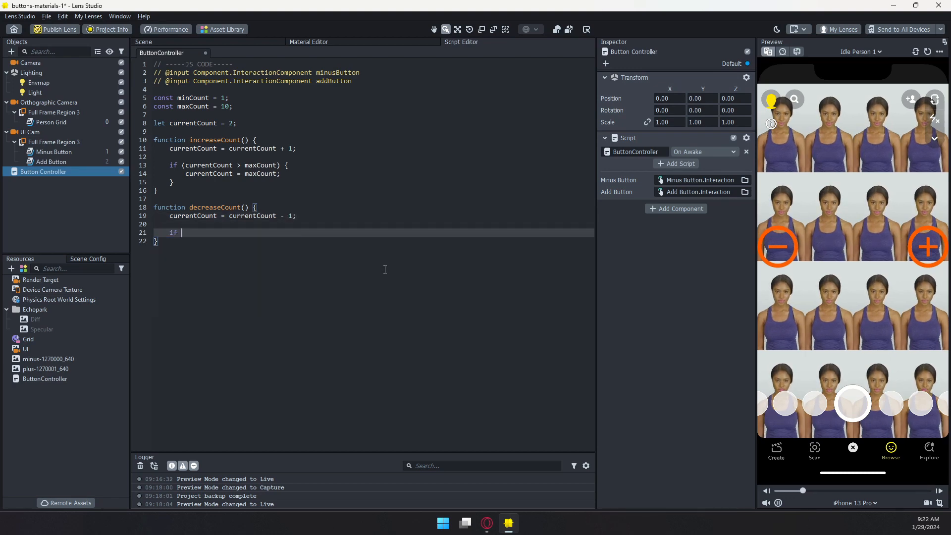
pyautogui.write('(currentCount ')
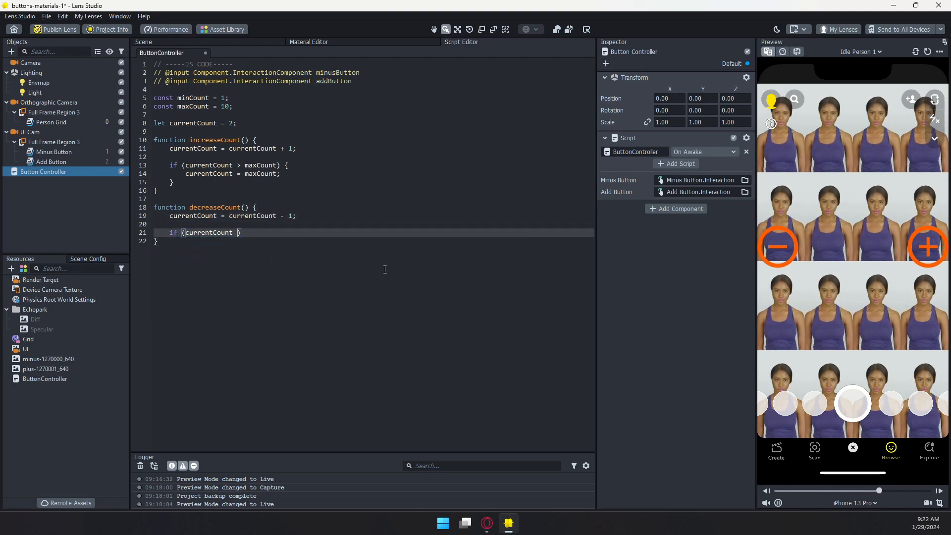
pyautogui.write('< ')
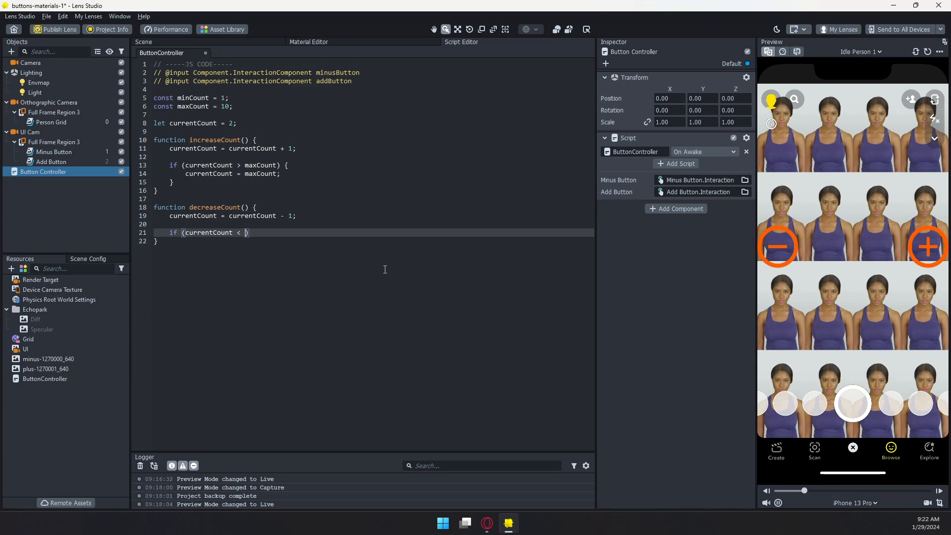
pyautogui.write('minCount) {')
pyautogui.press('Return')
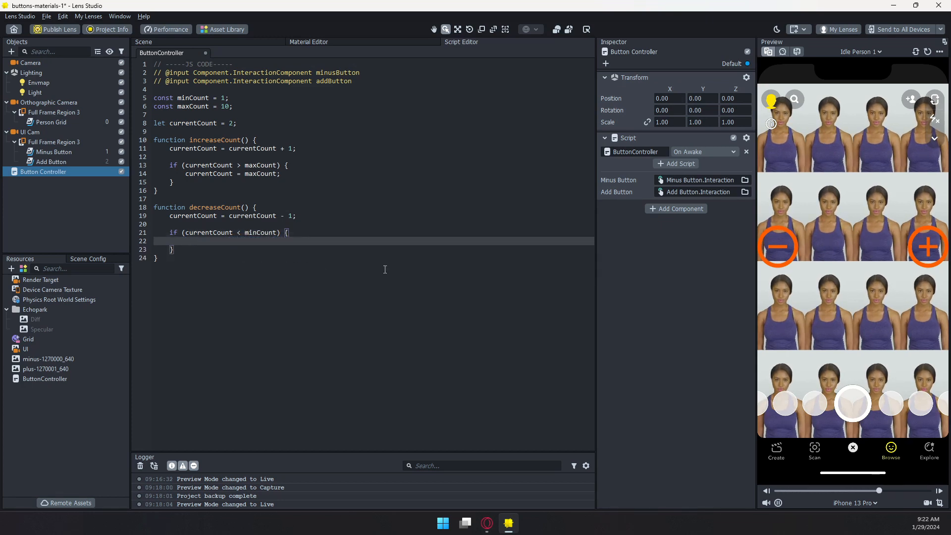
pyautogui.write('currentCount ')
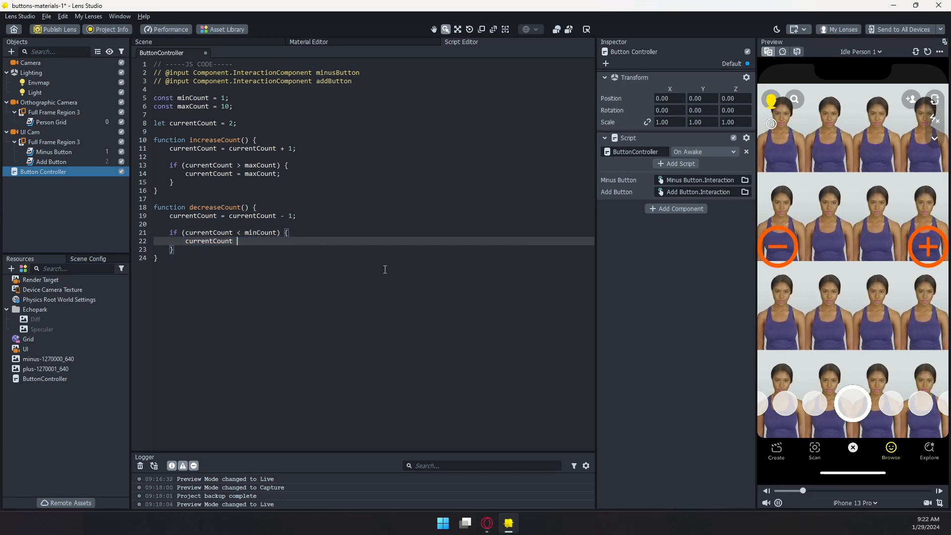
pyautogui.write('= minCount')
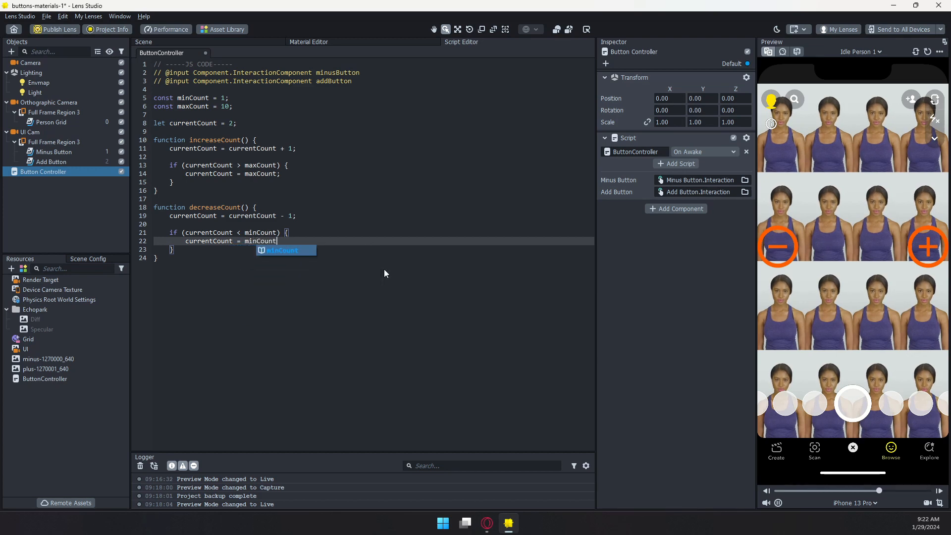
pyautogui.write(';')
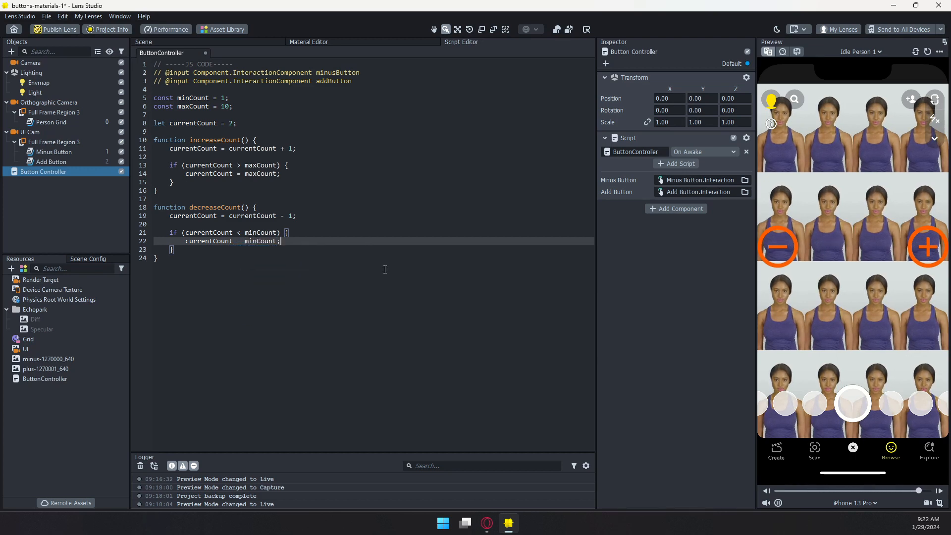
pyautogui.click(239, 233)
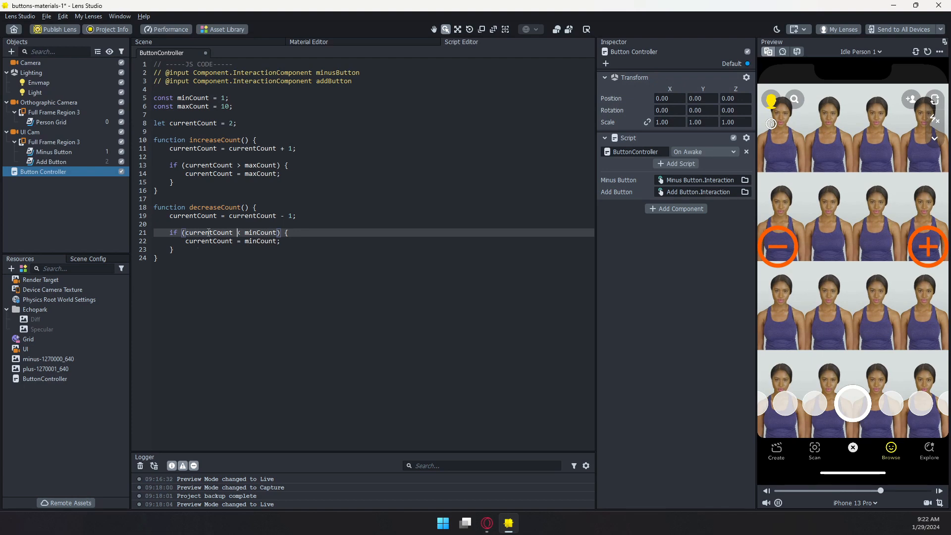
# Step: Bind the minus button's tap on line 26 with "script.minusButton.onTap.add(decreaseCount)", followed by two new lines
pyautogui.click(166, 258)
pyautogui.press('Return')
pyautogui.press('Return')
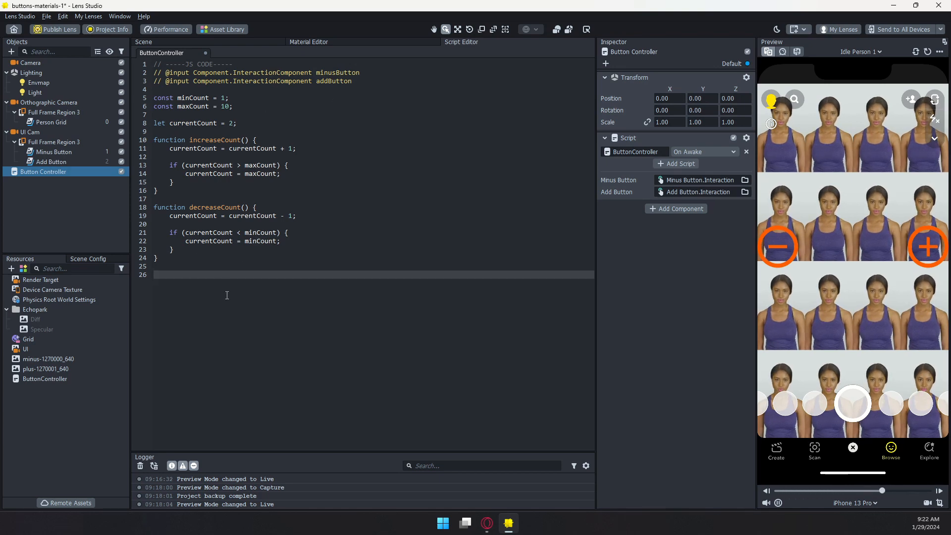
pyautogui.write('script.mi')
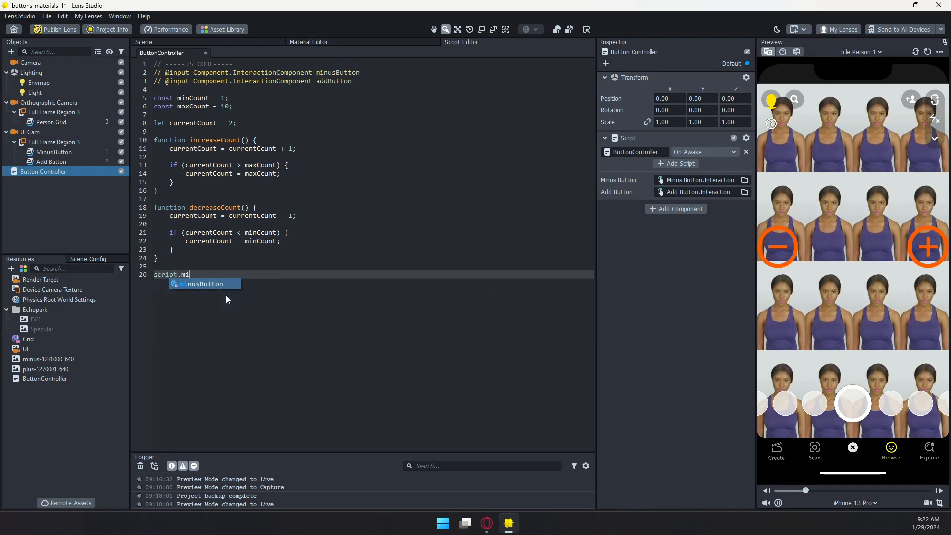
pyautogui.write('nusButton')
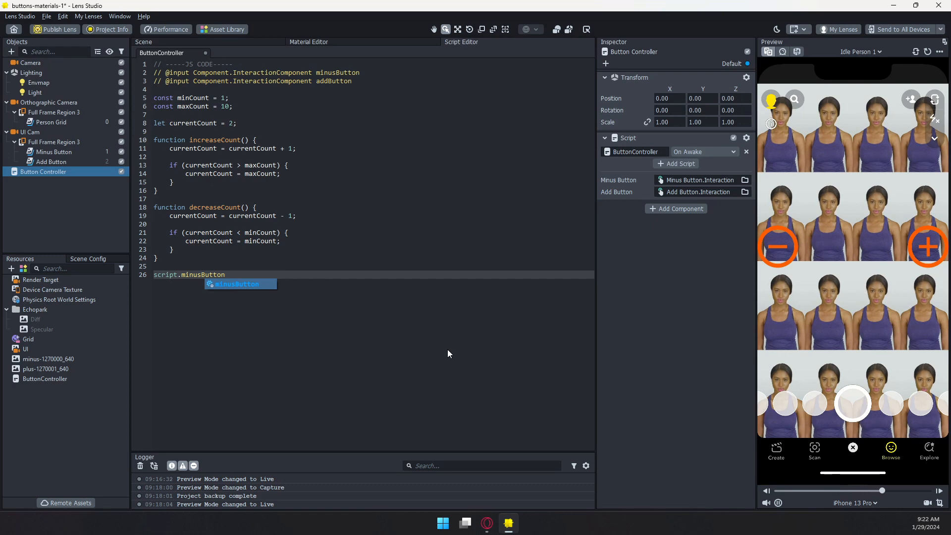
pyautogui.write('.onTap')
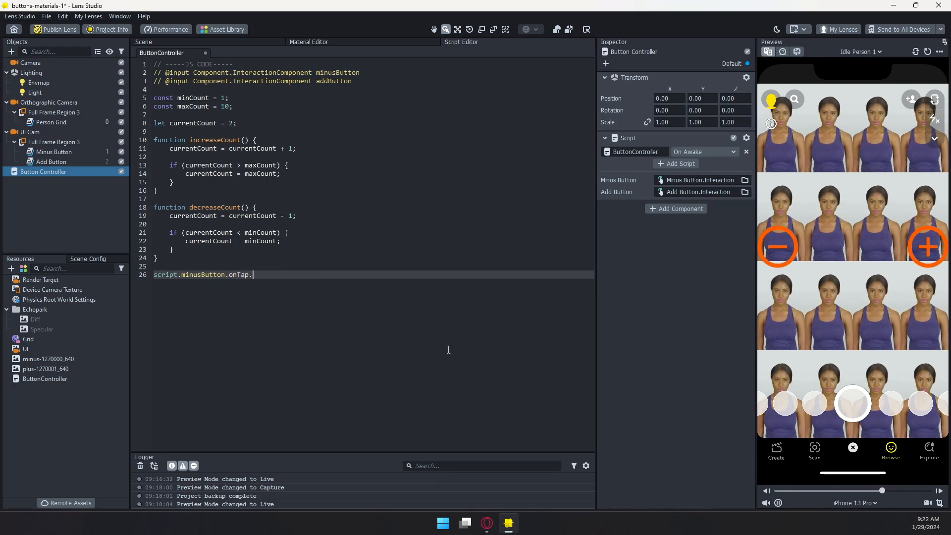
pyautogui.write('.add(decrea')
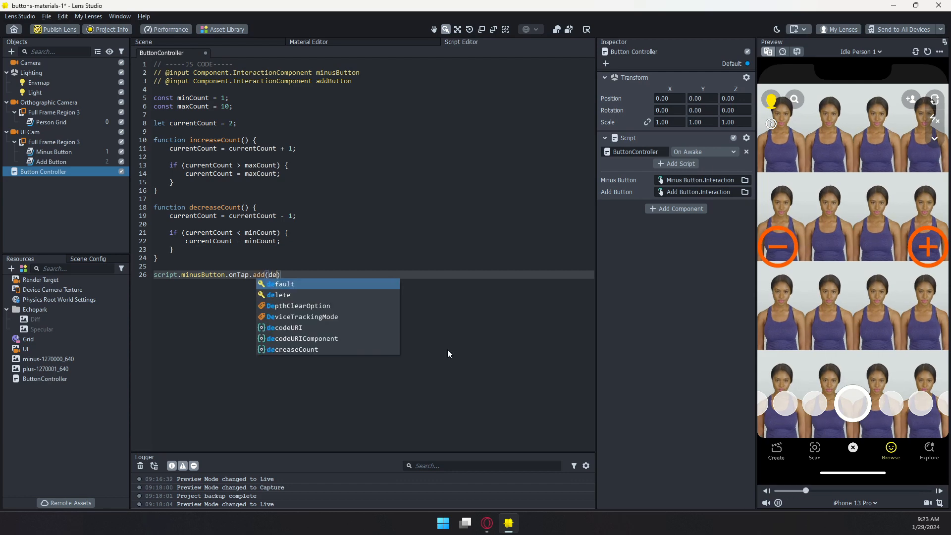
pyautogui.write('seCount')
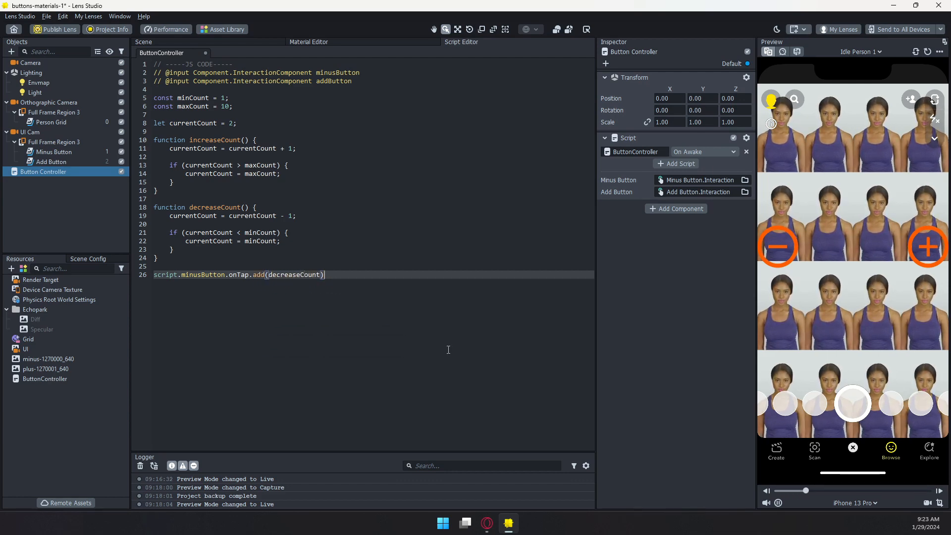
pyautogui.press('Return')
pyautogui.press('Return')
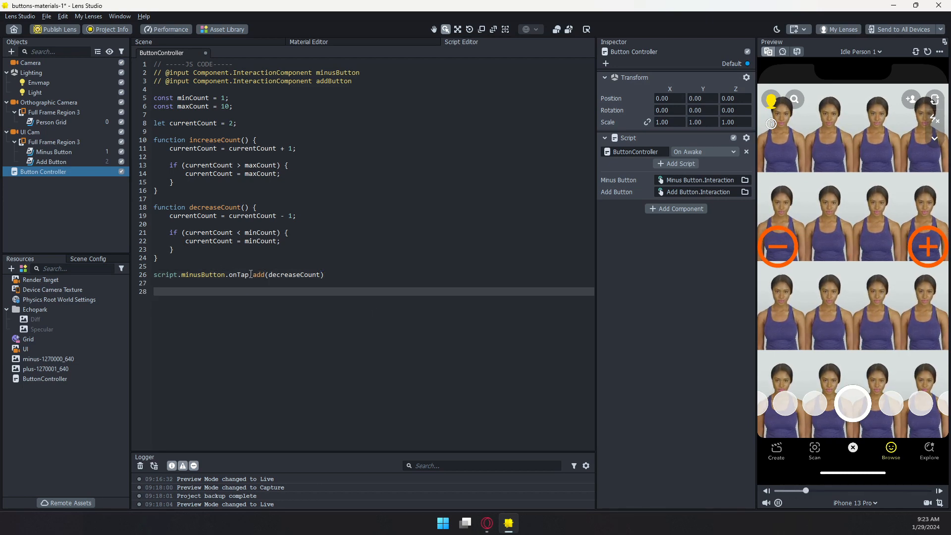
# Step: Bind the add button's tap on line 27 with "script.addButton.onTap.add(increaseCount)"
pyautogui.moveTo(249, 274); pyautogui.dragTo(233, 274)
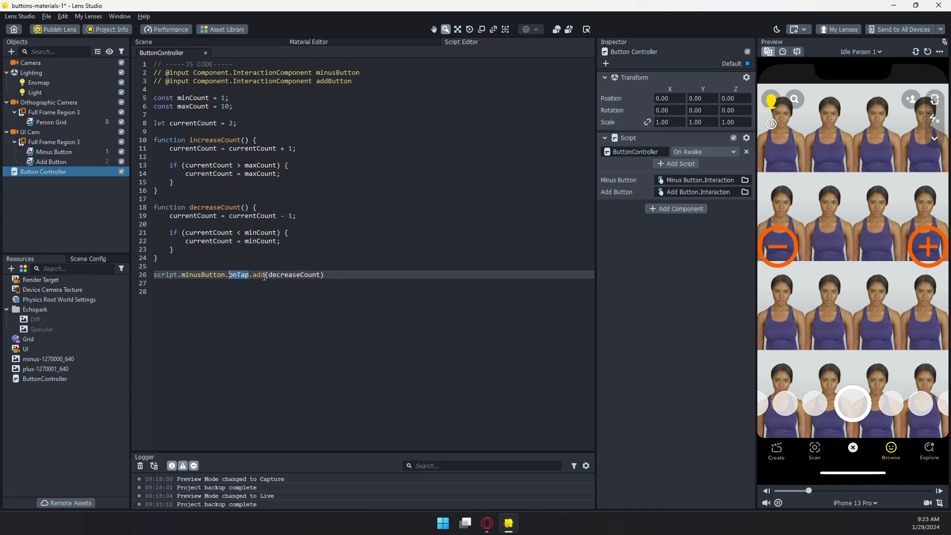
pyautogui.click(174, 282)
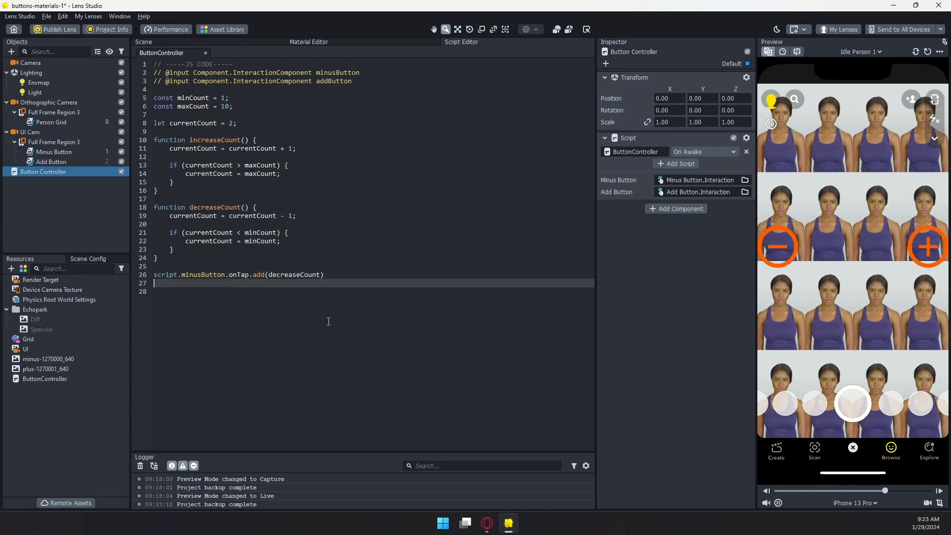
pyautogui.write('script.')
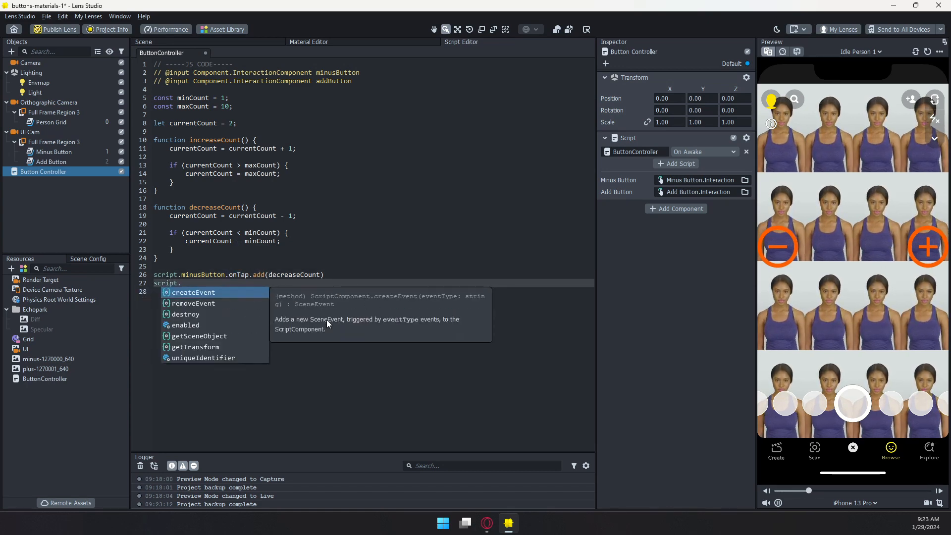
pyautogui.write('addButton.on')
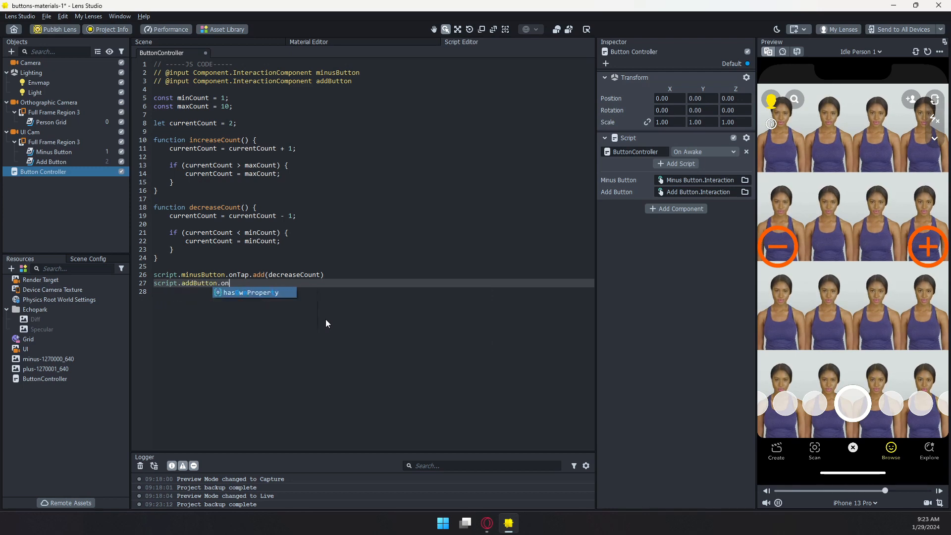
pyautogui.write('Tap.add(incras')
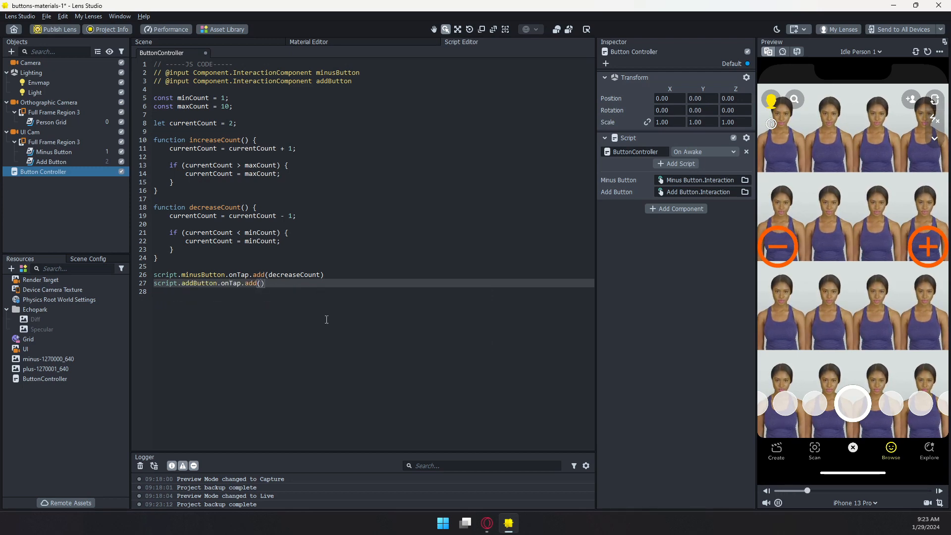
pyautogui.press('BackSpace')
pyautogui.press('BackSpace')
pyautogui.write('easeCoun')
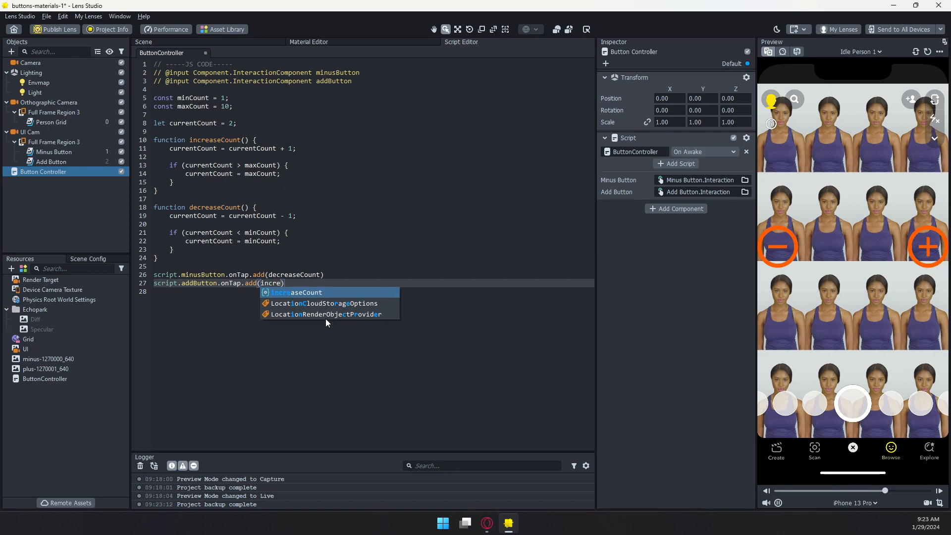
pyautogui.write('t)')
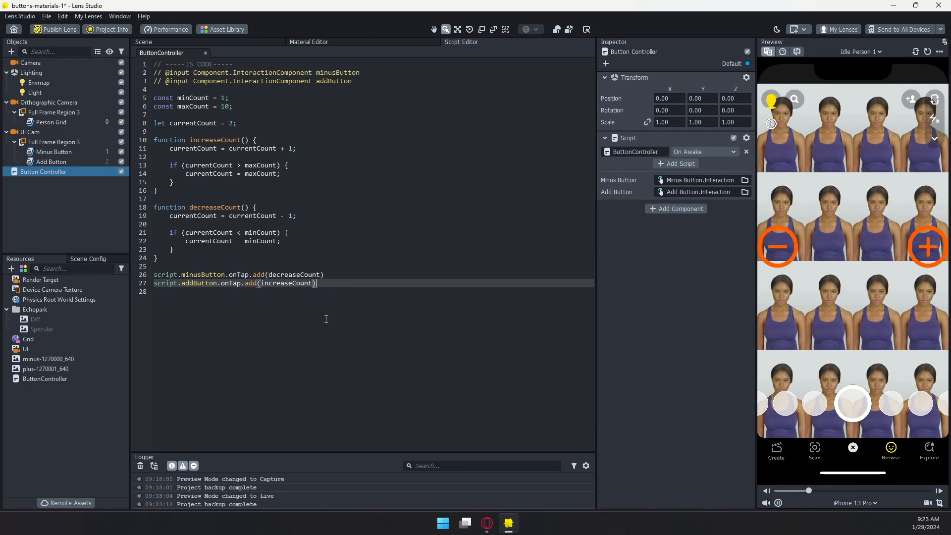
# Step: Save the ButtonController script and enlarge the Logger area to show more log lines
pyautogui.click(267, 204)
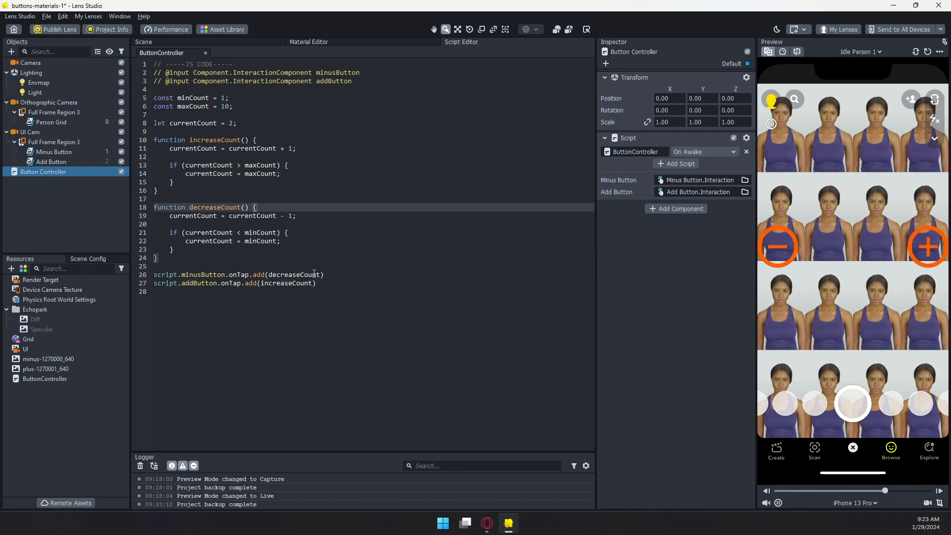
pyautogui.click(239, 241)
pyautogui.hotkey('ctrl', 's')
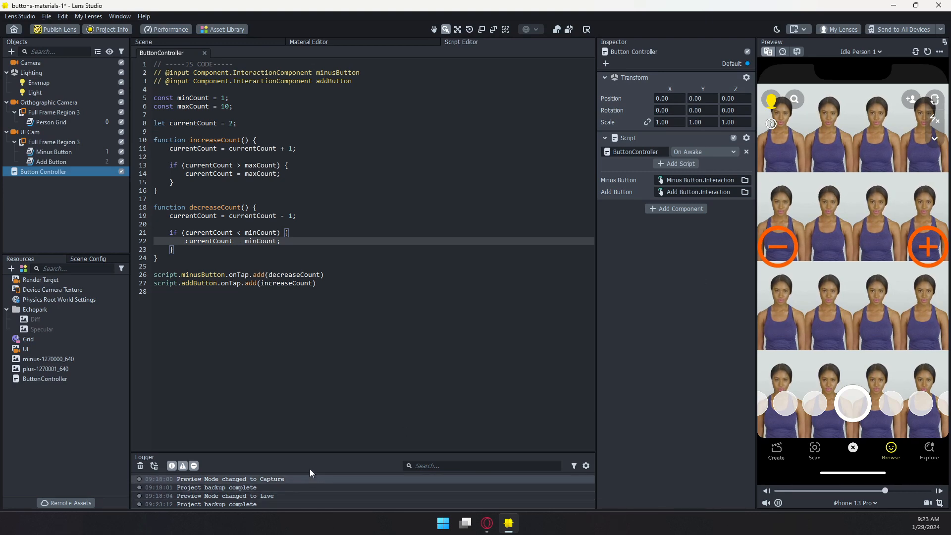
pyautogui.moveTo(312, 452); pyautogui.dragTo(312, 379)
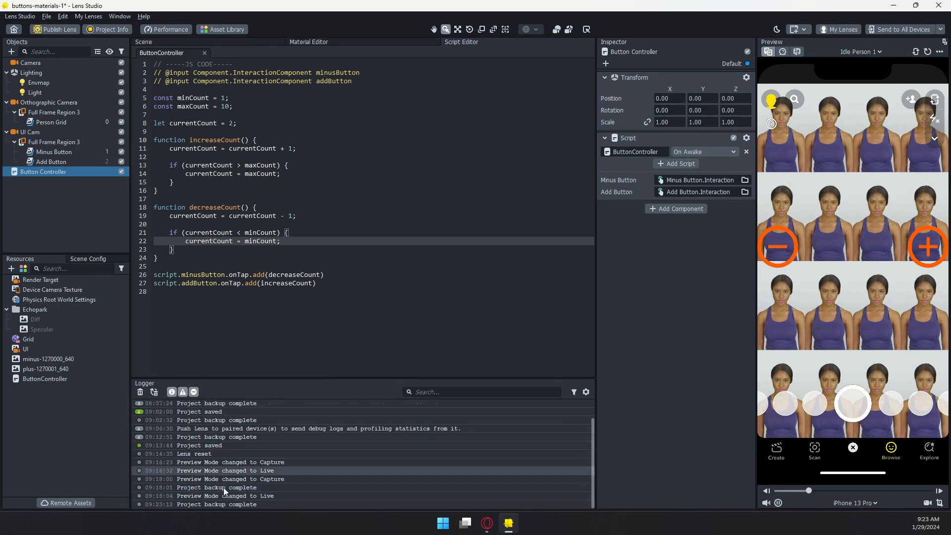
# Step: Add "print(currentCount)" at the end of decreaseCount, separated from the if block by a blank line
pyautogui.click(182, 249)
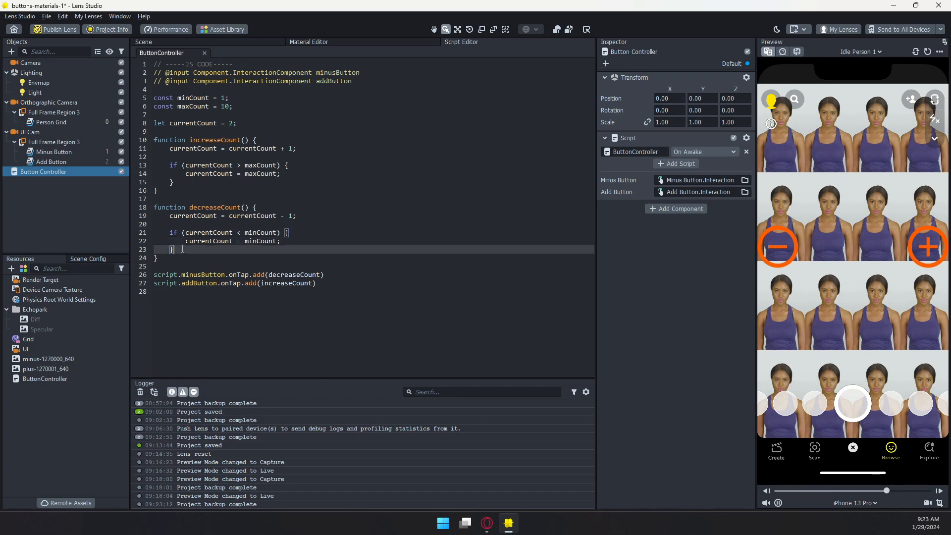
pyautogui.press('Return')
pyautogui.press('Return')
pyautogui.write('print(')
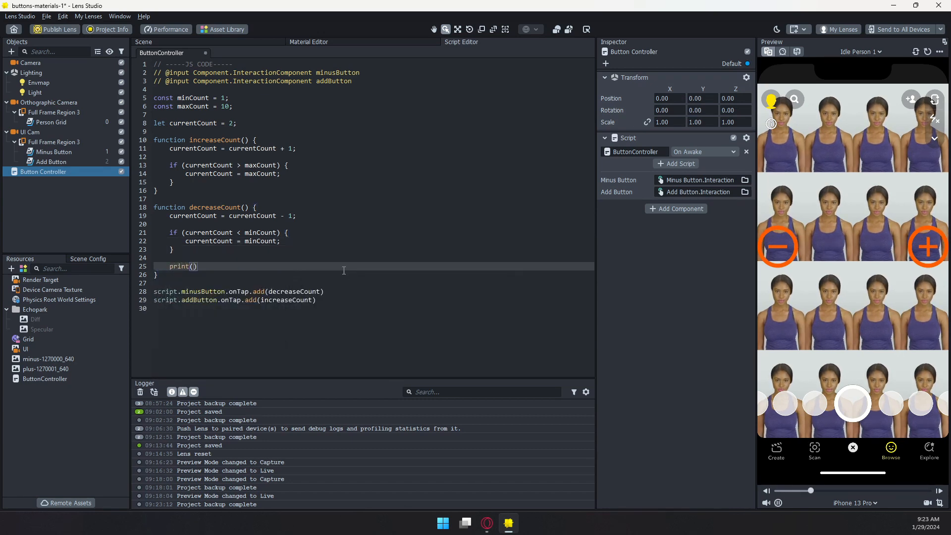
pyautogui.write('currentCou')
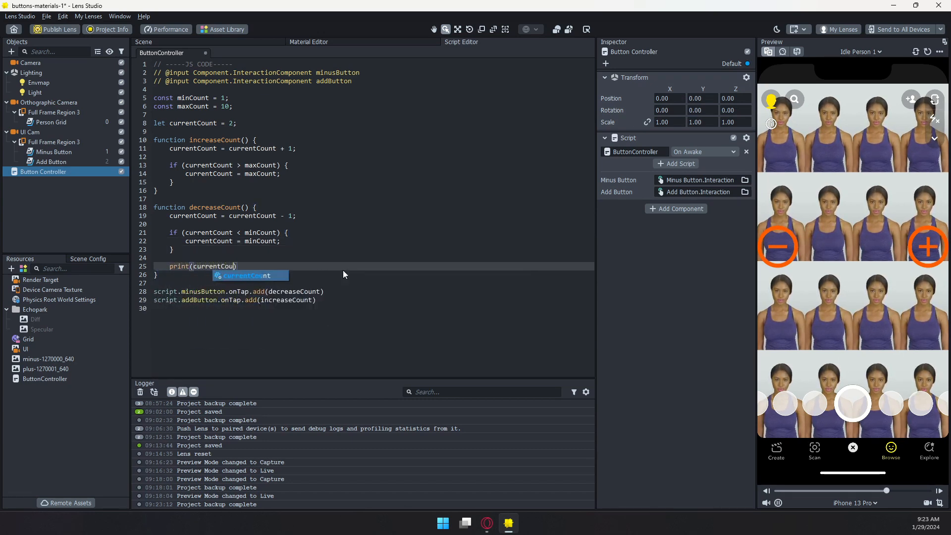
pyautogui.write('nt')
# Step: Add "print(currentCount)" at the end of increaseCount, after a blank line below the if block, and save the script
pyautogui.click(193, 182)
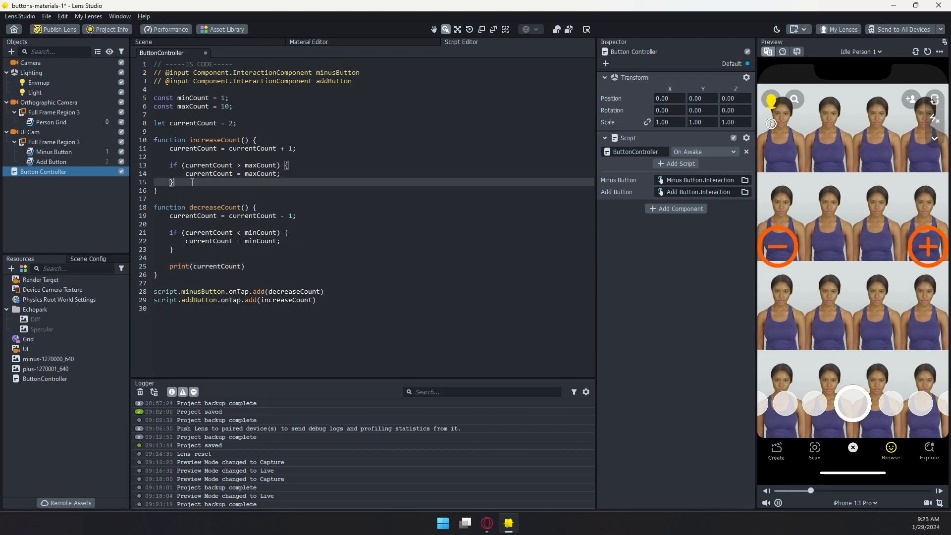
pyautogui.press('Return')
pyautogui.press('Return')
pyautogui.write('print')
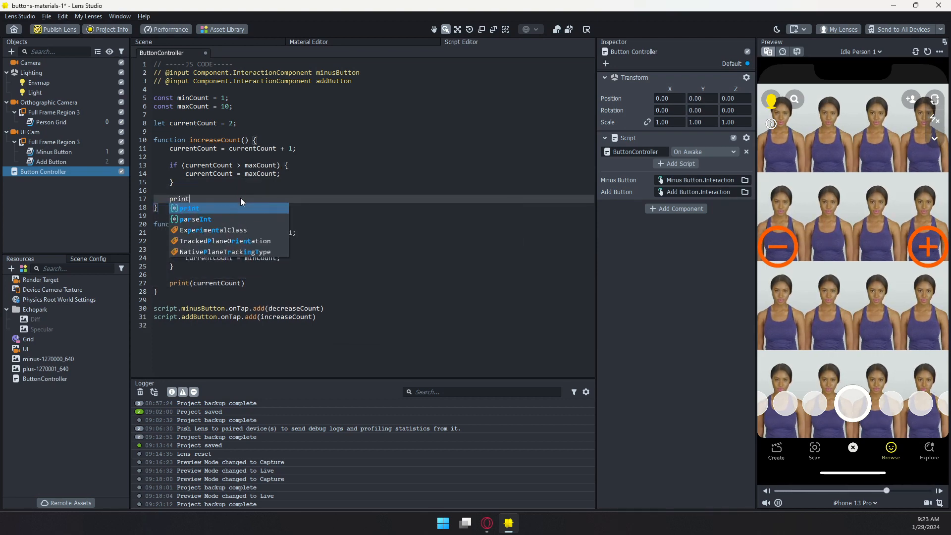
pyautogui.write('(currentCount')
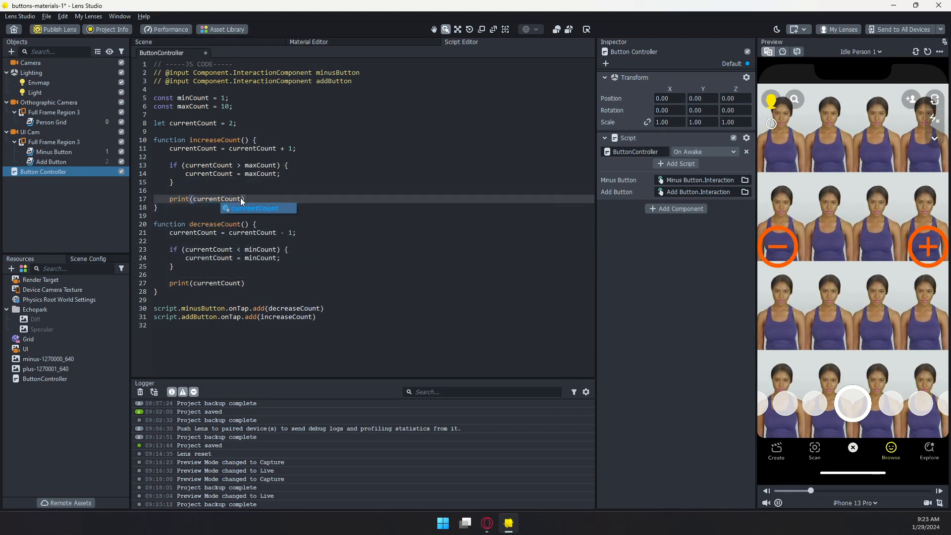
pyautogui.click(328, 266)
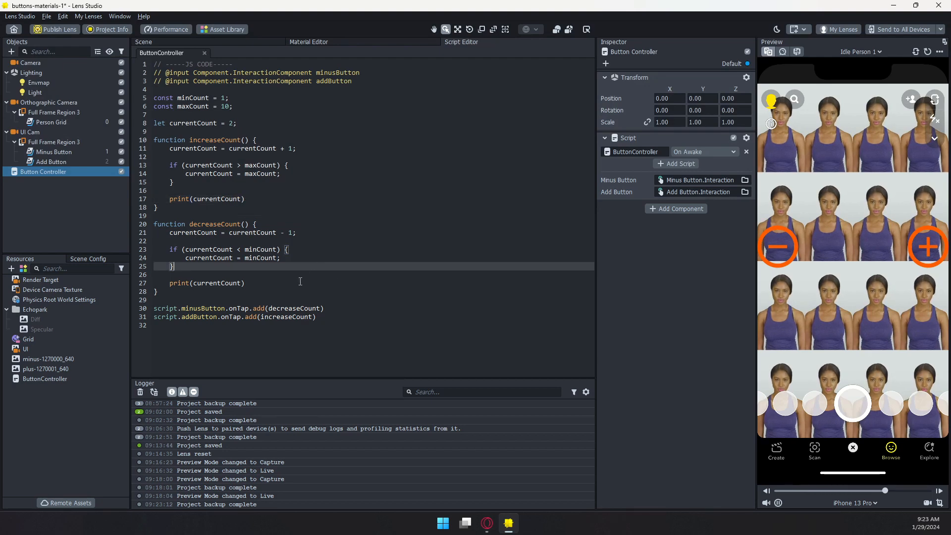
# Step: Test the count limits in the preview by tapping the Minus button twice and the Add button repeatedly past the maximum
pyautogui.click(781, 246)
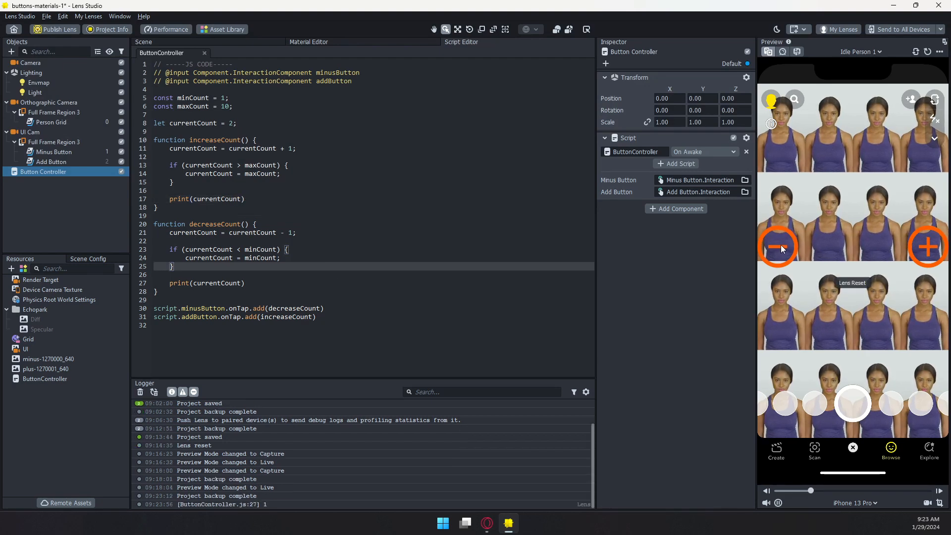
pyautogui.click(779, 248)
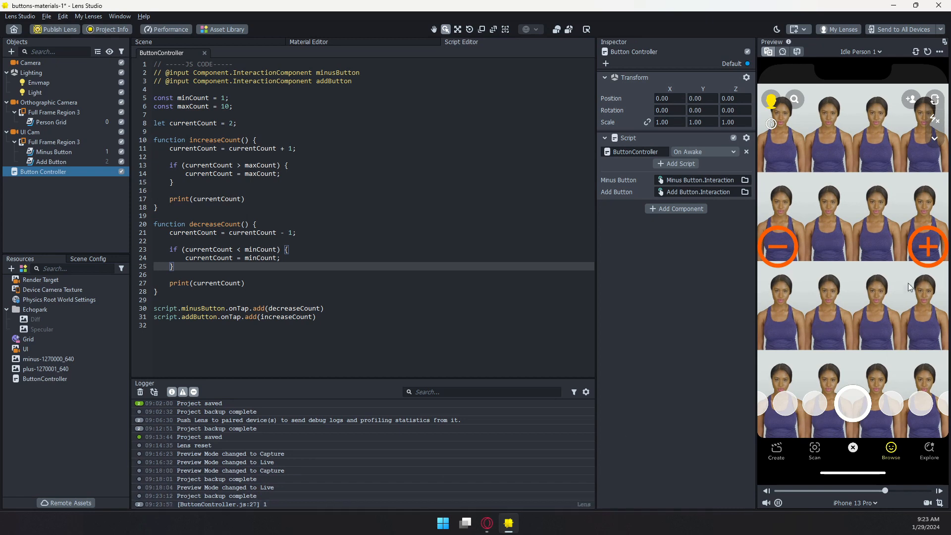
pyautogui.click(925, 251)
pyautogui.click(925, 251)
pyautogui.click(926, 252)
pyautogui.click(926, 252)
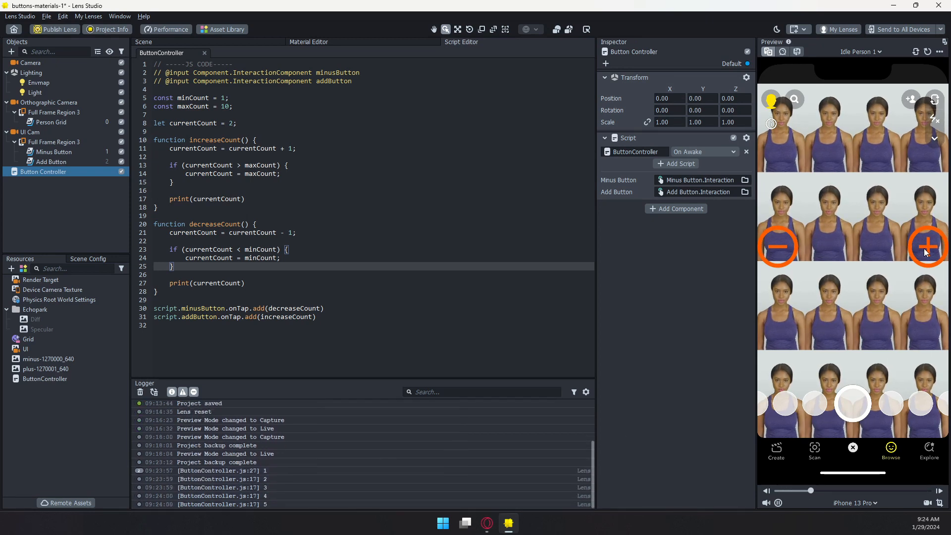
pyautogui.click(925, 253)
pyautogui.click(926, 255)
pyautogui.click(927, 258)
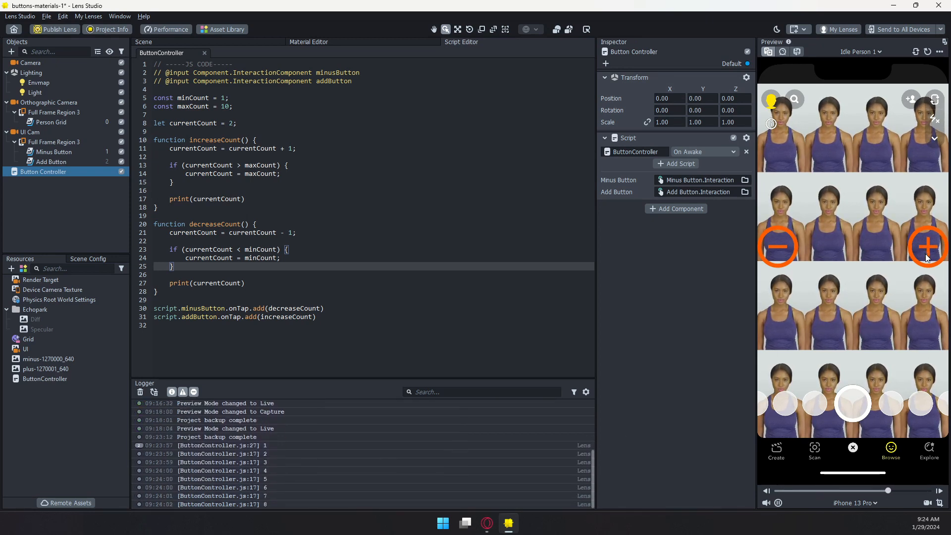
pyautogui.click(928, 258)
pyautogui.click(928, 258)
pyautogui.click(929, 258)
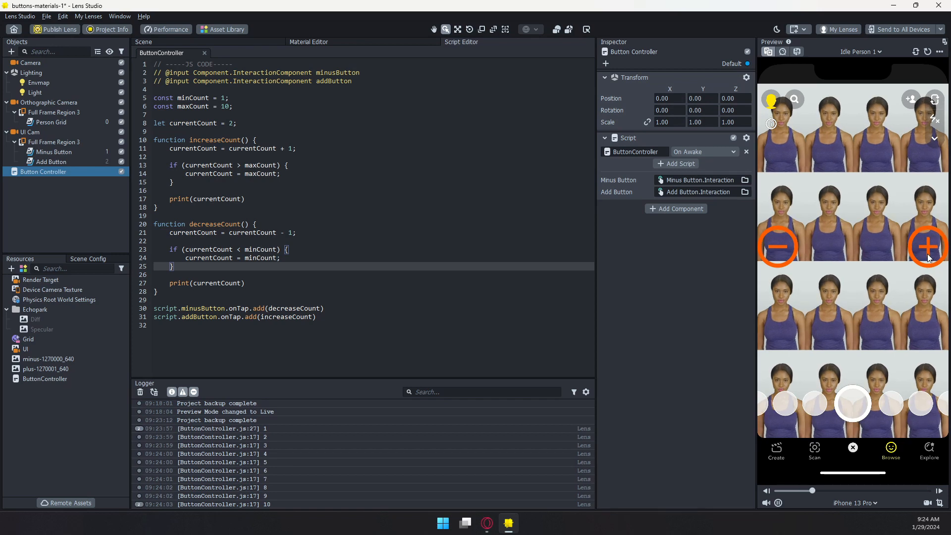
pyautogui.click(929, 258)
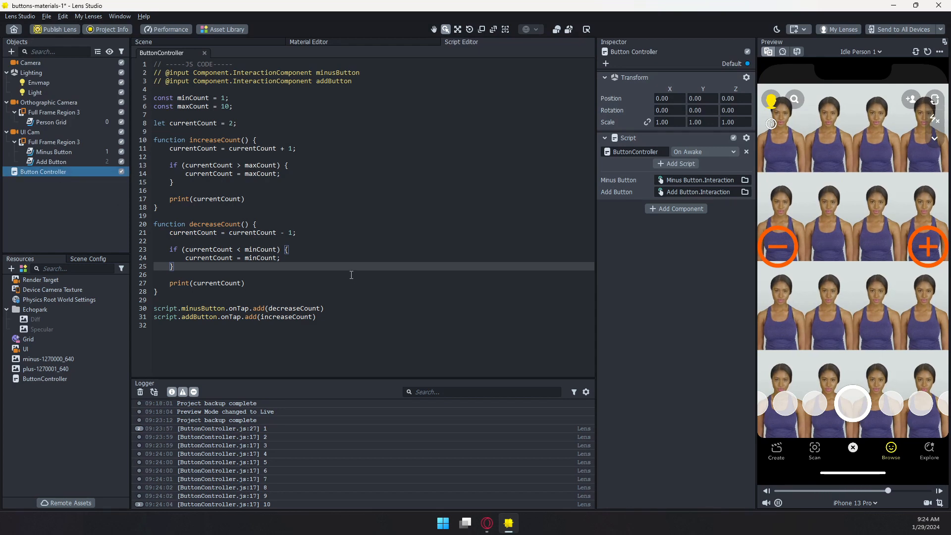
pyautogui.click(369, 84)
pyautogui.press('Return')
pyautogui.press('Return')
pyautogui.write('//')
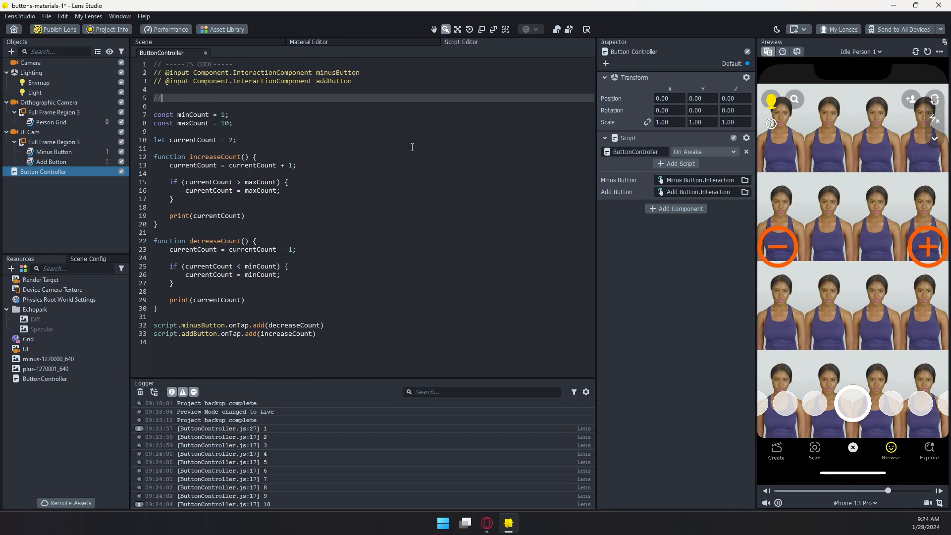
pyautogui.write(' @input As')
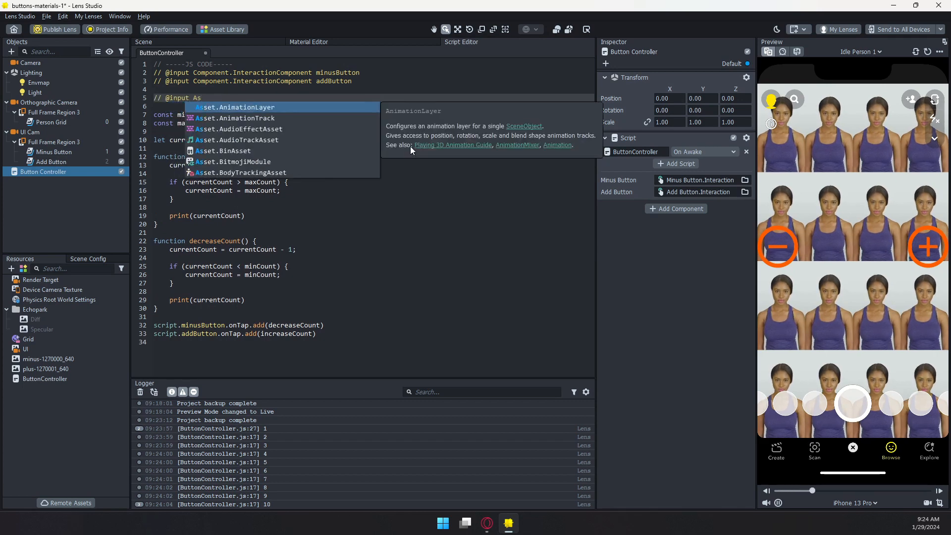
pyautogui.write('set.Material')
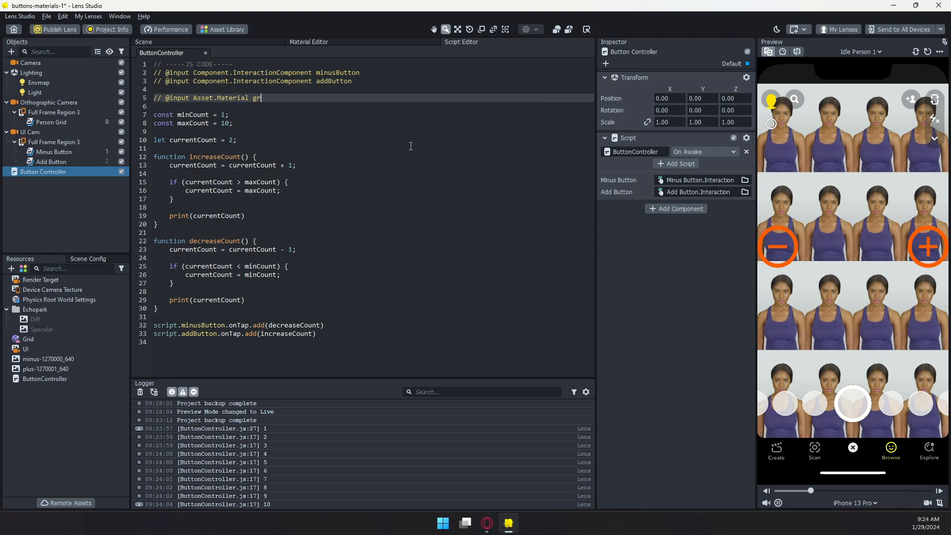
pyautogui.write(' gridMat')
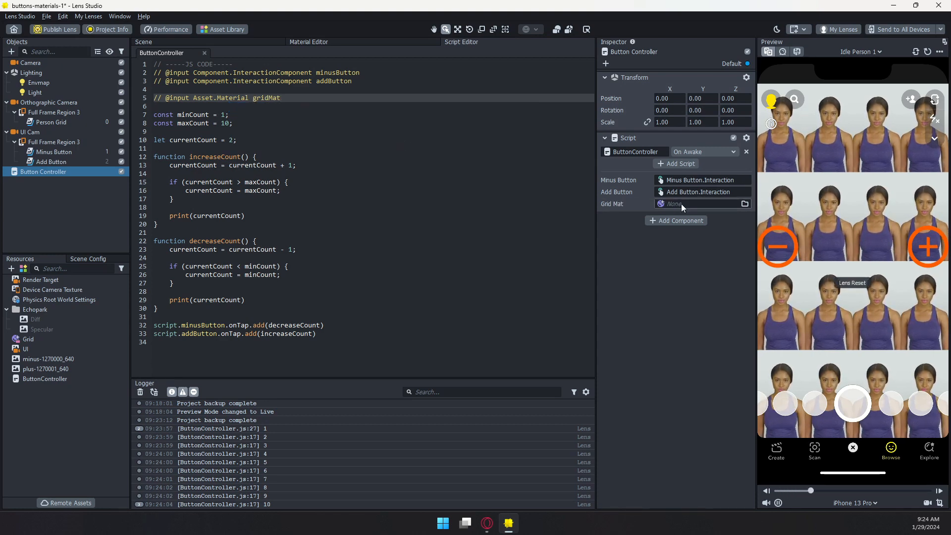
pyautogui.moveTo(50, 338); pyautogui.dragTo(676, 203)
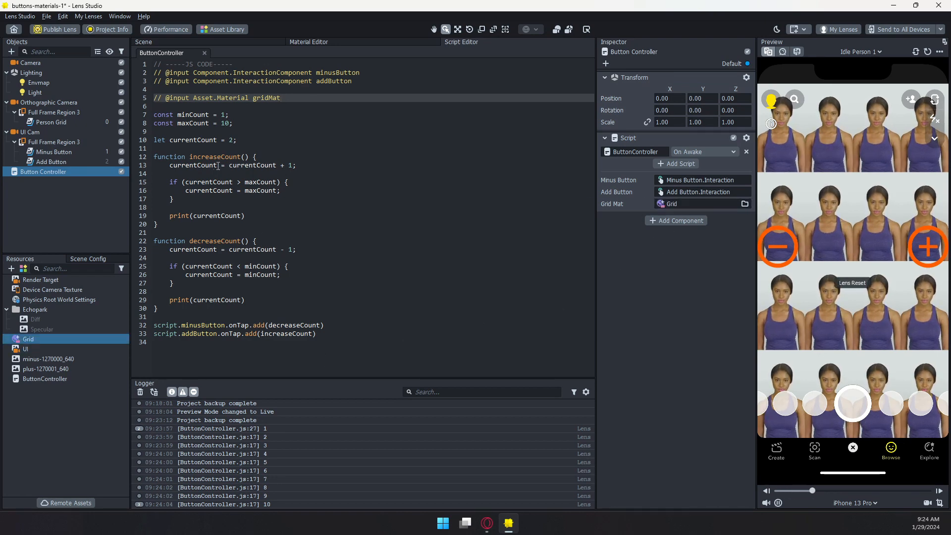
# Step: Add the statement "script.gridMat.mainPass.scale = currentCount;" at the end of increaseCount, separated from the print call by a blank line
pyautogui.click(214, 222)
pyautogui.click(272, 215)
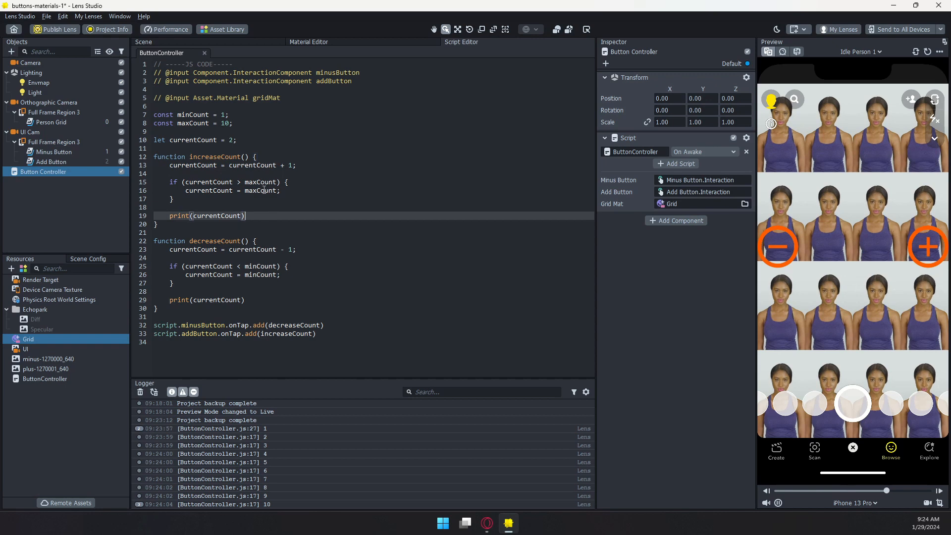
pyautogui.press('Return')
pyautogui.press('Return')
pyautogui.write('scrip')
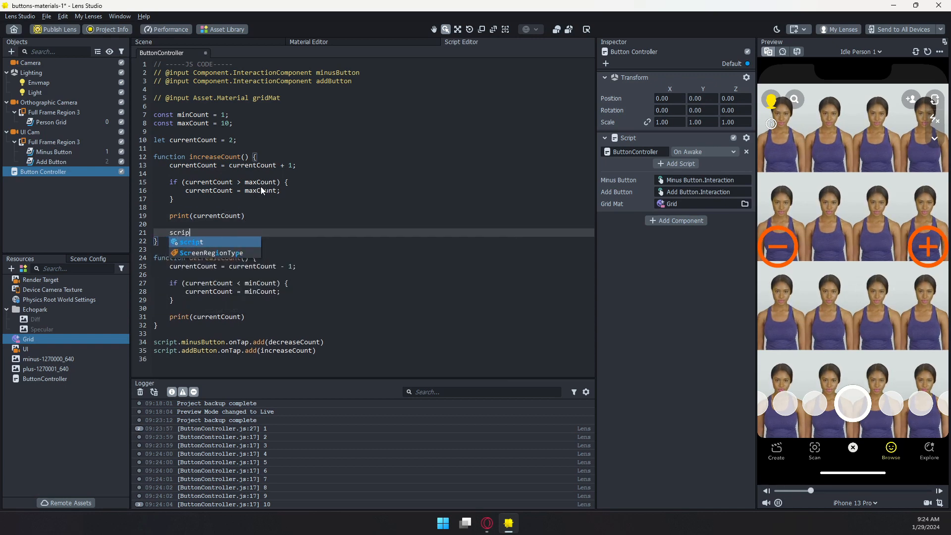
pyautogui.write('t.gridMat')
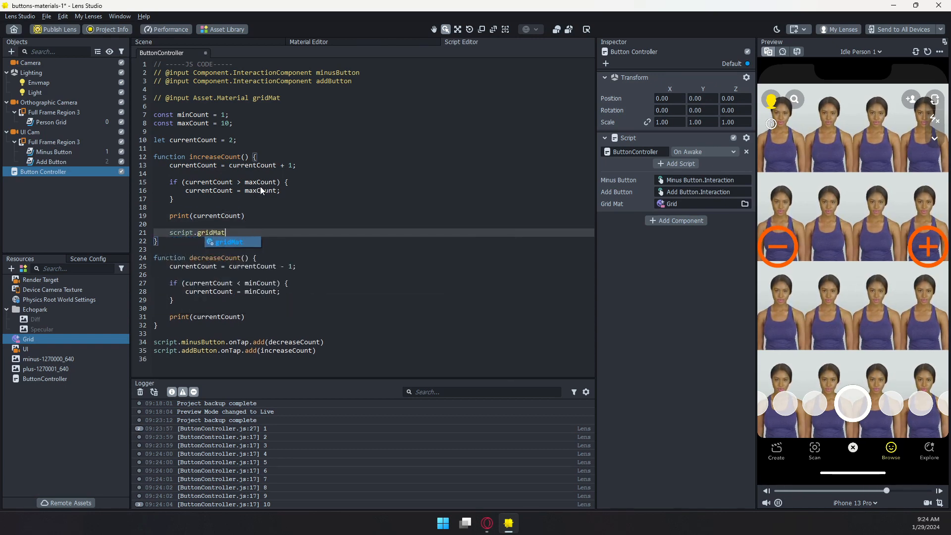
pyautogui.write('.mainPass.scale')
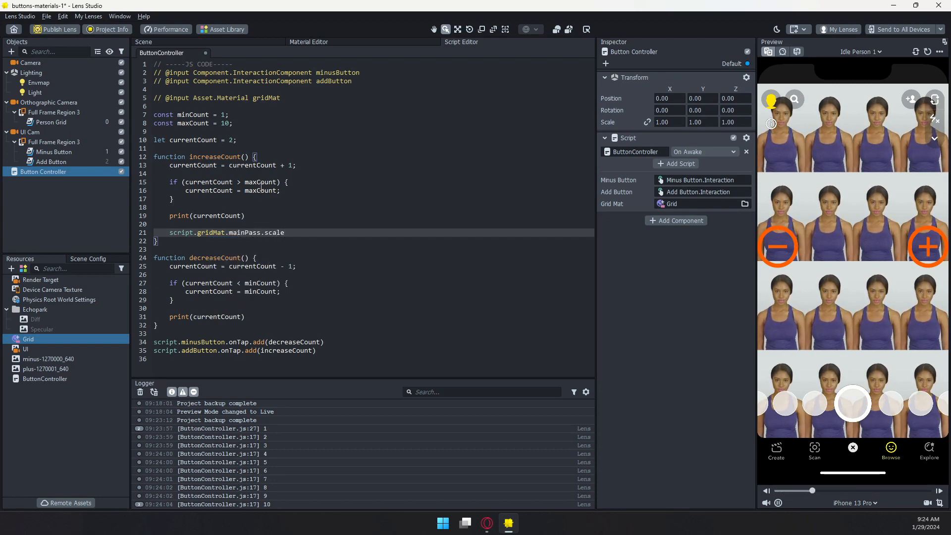
pyautogui.write('= currentCount;')
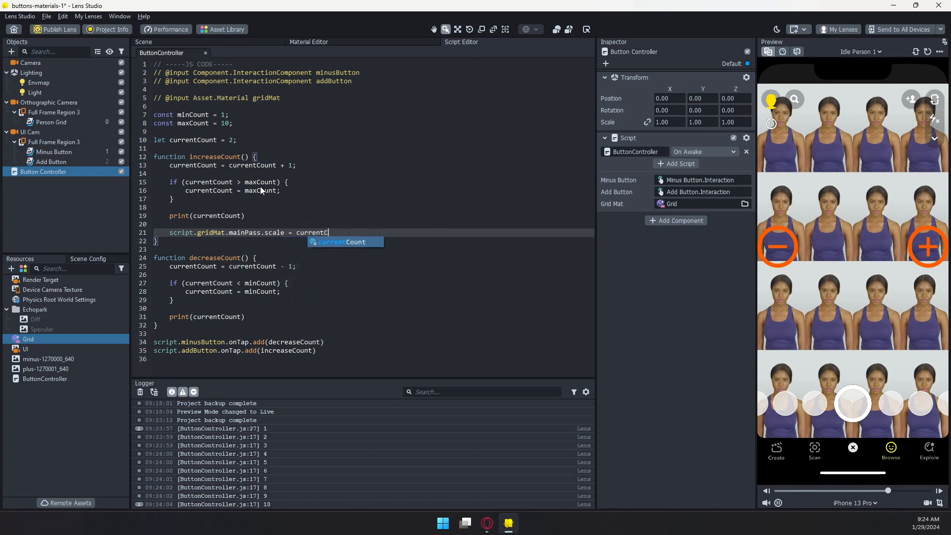
# Step: Add the statement "script.gridmat.mainPass.scale = currentCount;" at the end of decreaseCount, separated from the print call by a blank line
pyautogui.click(265, 318)
pyautogui.write('scr')
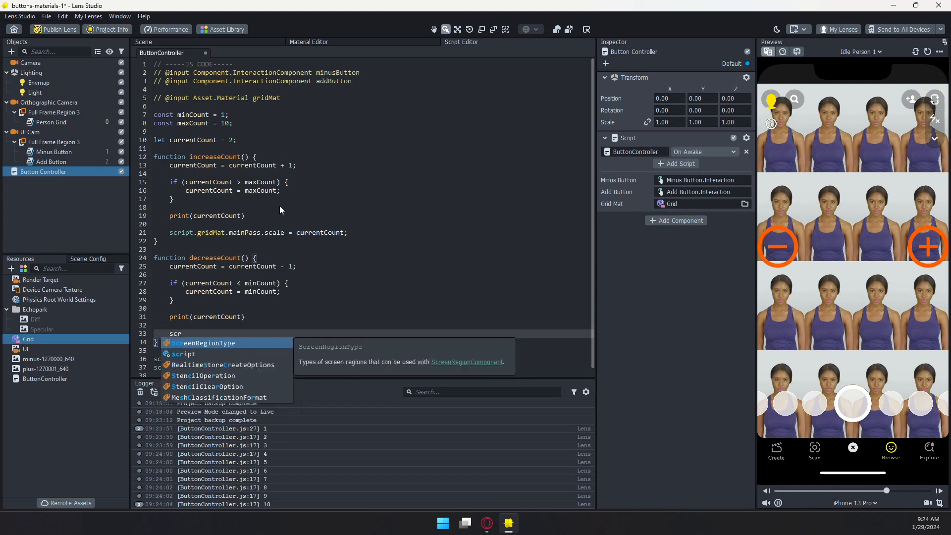
pyautogui.write('ipt.gridmat.')
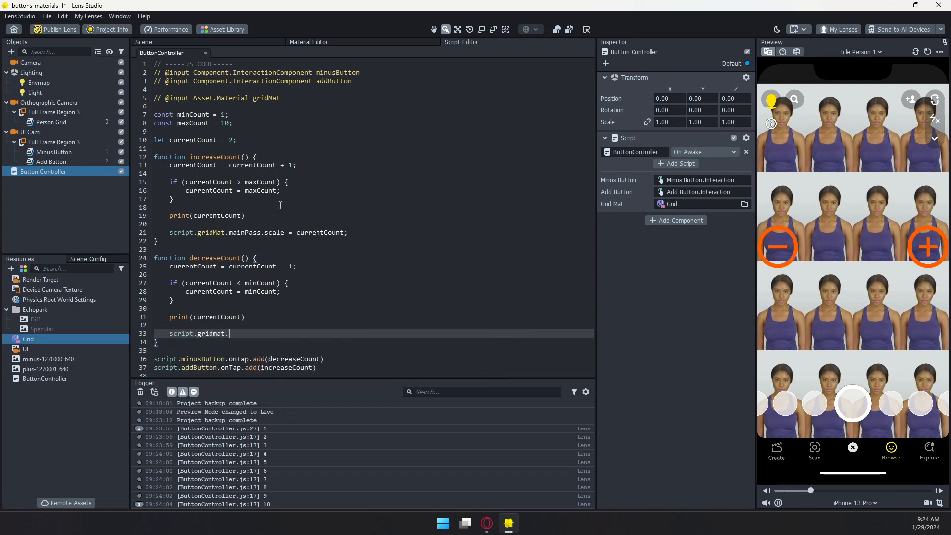
pyautogui.write('mainPass.sc')
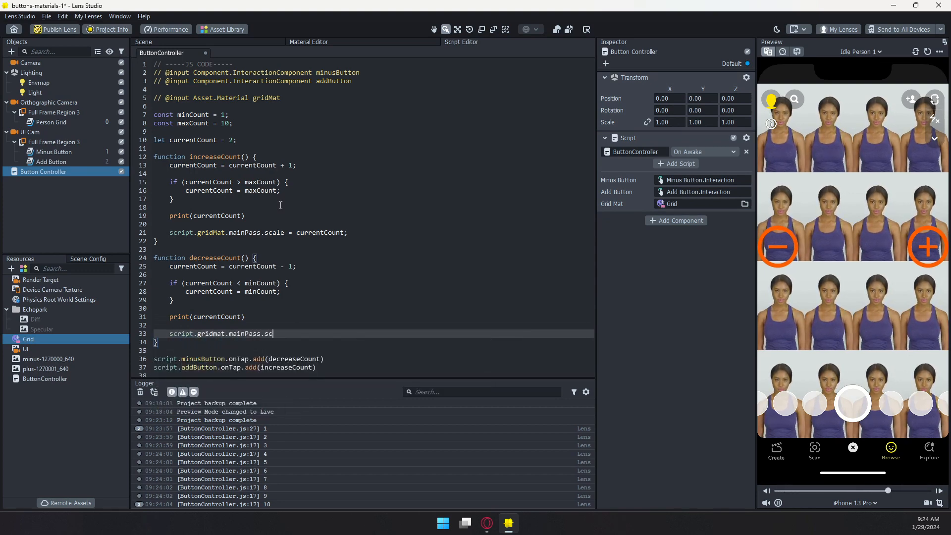
pyautogui.write('ale = currentCou')
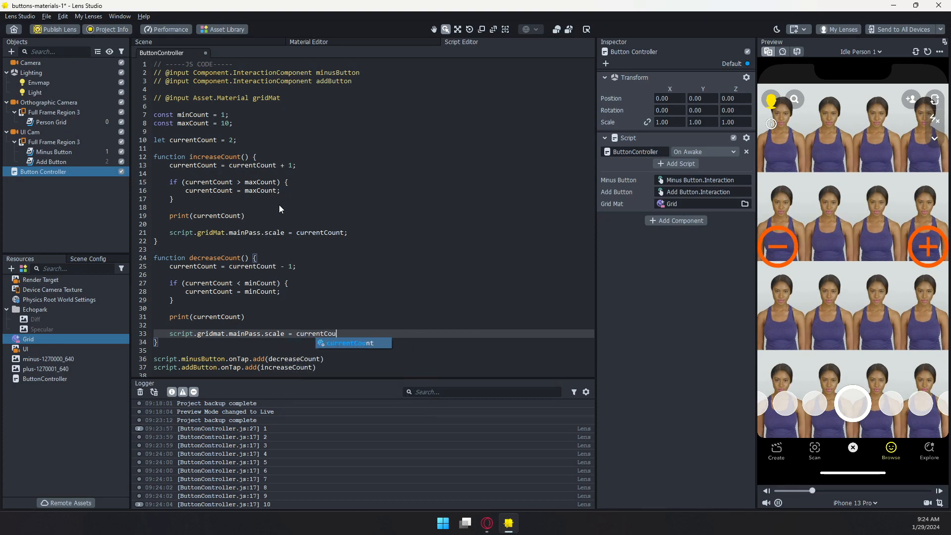
pyautogui.write('nt;')
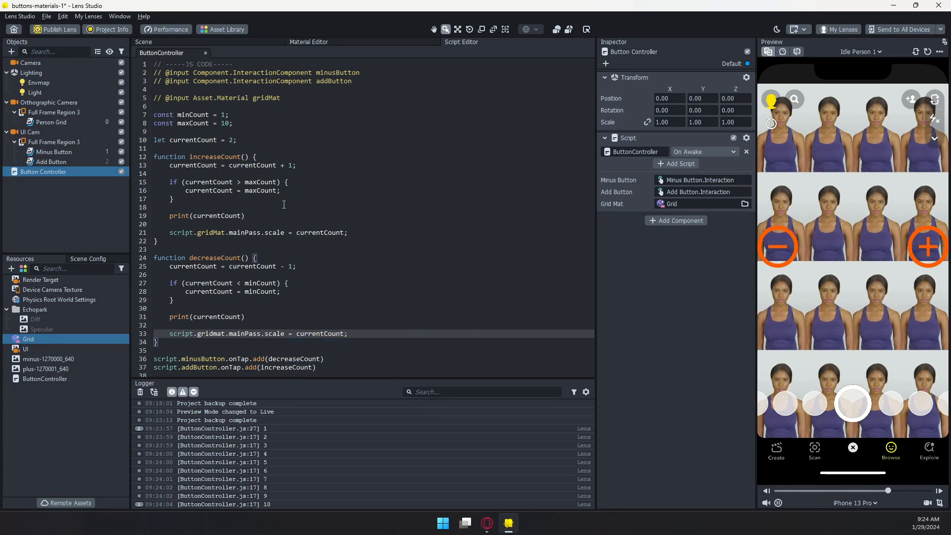
# Step: Correct "gridmat" to "gridMat" in the scale statement of the decreaseCount function
pyautogui.click(307, 223)
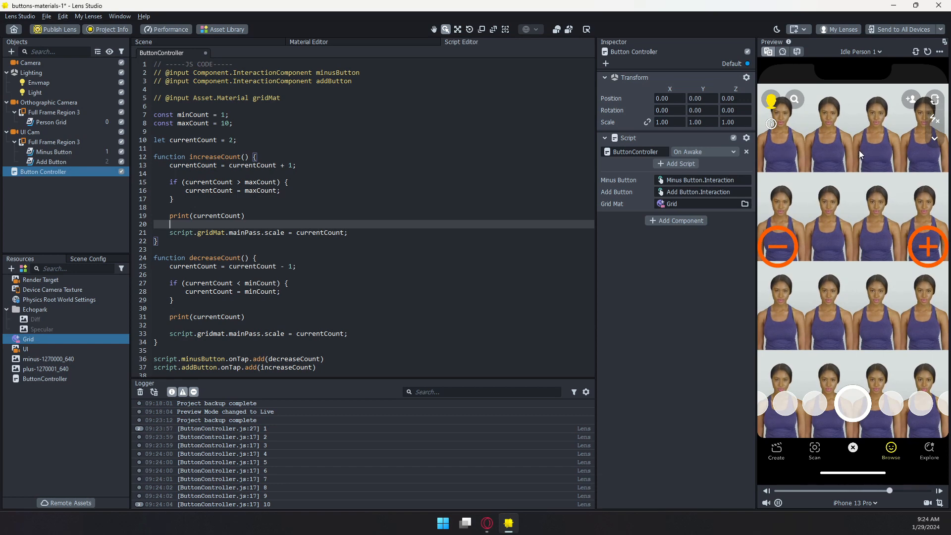
pyautogui.click(232, 124)
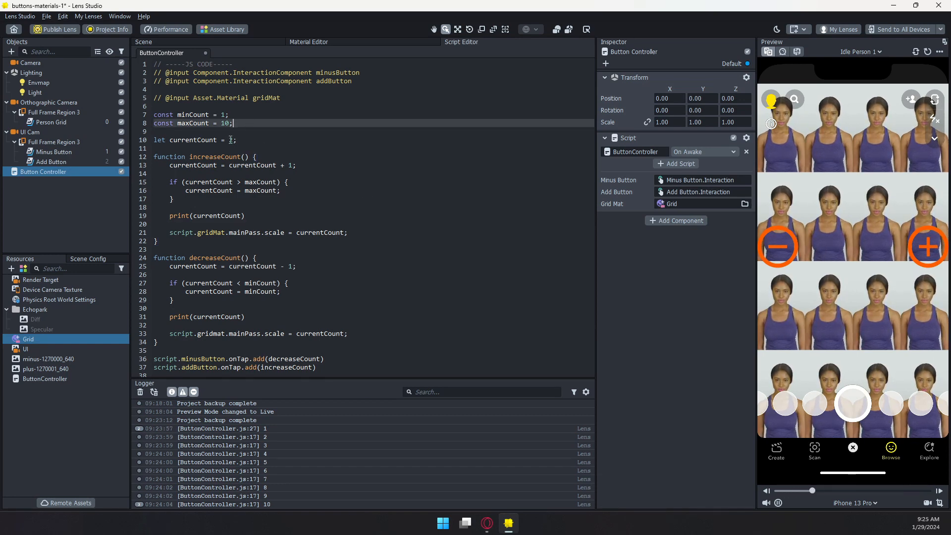
pyautogui.click(230, 140)
pyautogui.scroll(-1, 314, 279)
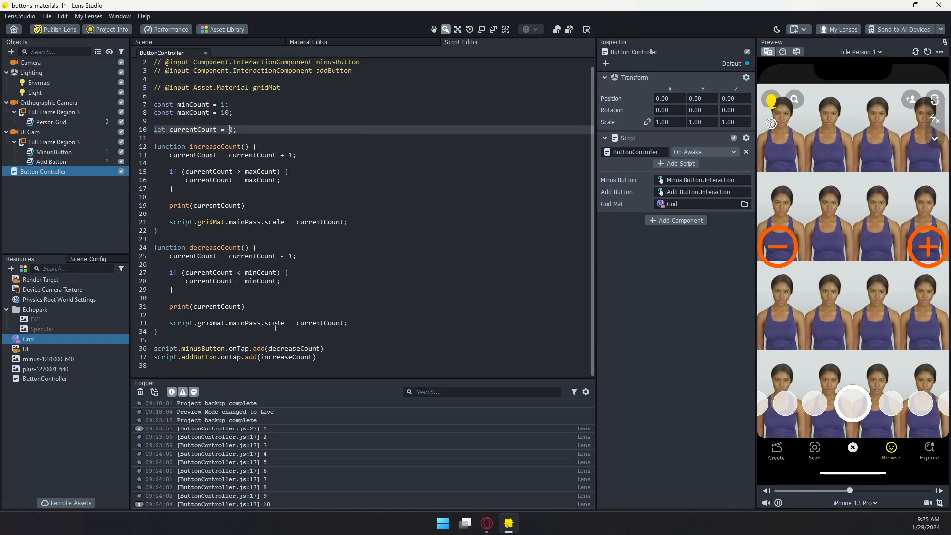
pyautogui.click(171, 323)
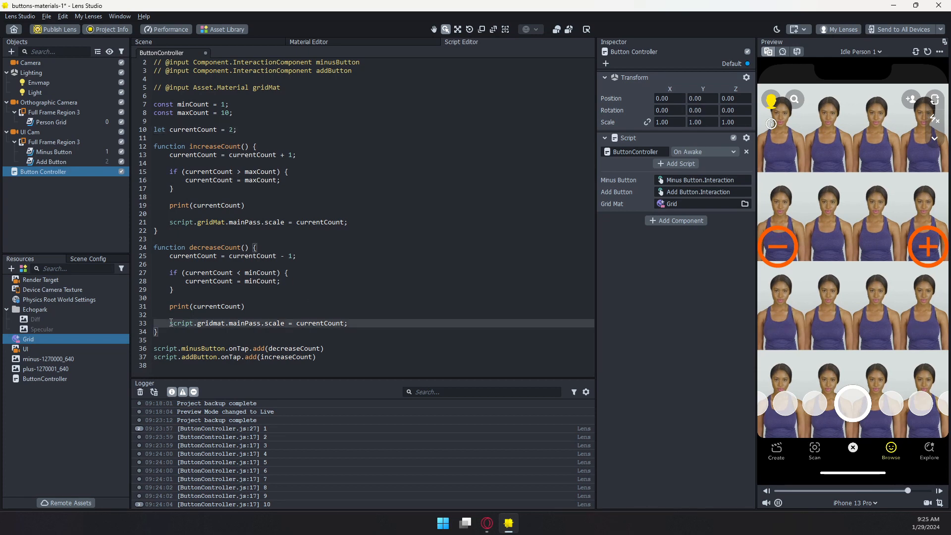
pyautogui.click(218, 323)
pyautogui.press('BackSpace')
pyautogui.write('M')
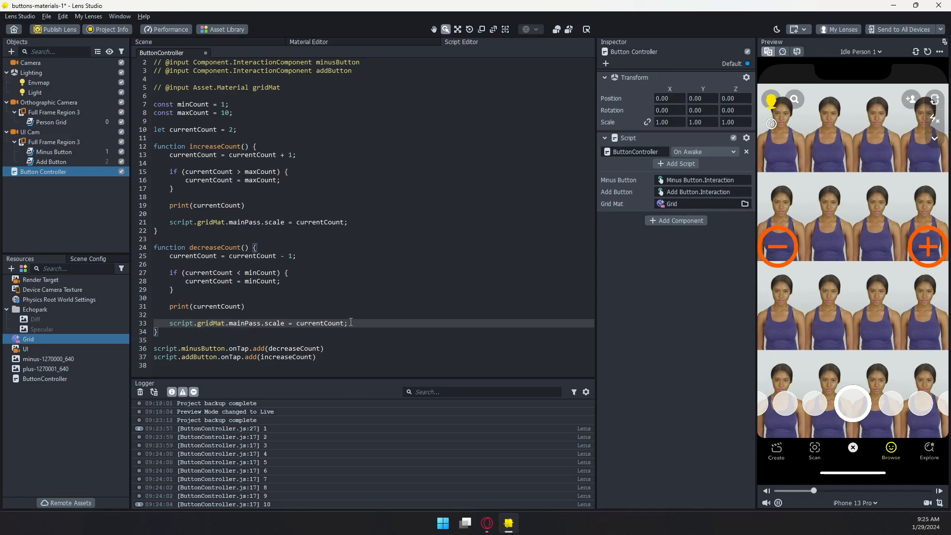
# Step: Copy the scale statement from decreaseCount to the end of the script, a blank line below the onTap bindings, and save the script
pyautogui.moveTo(349, 323); pyautogui.dragTo(170, 324)
pyautogui.hotkey('ctrl', 'c')
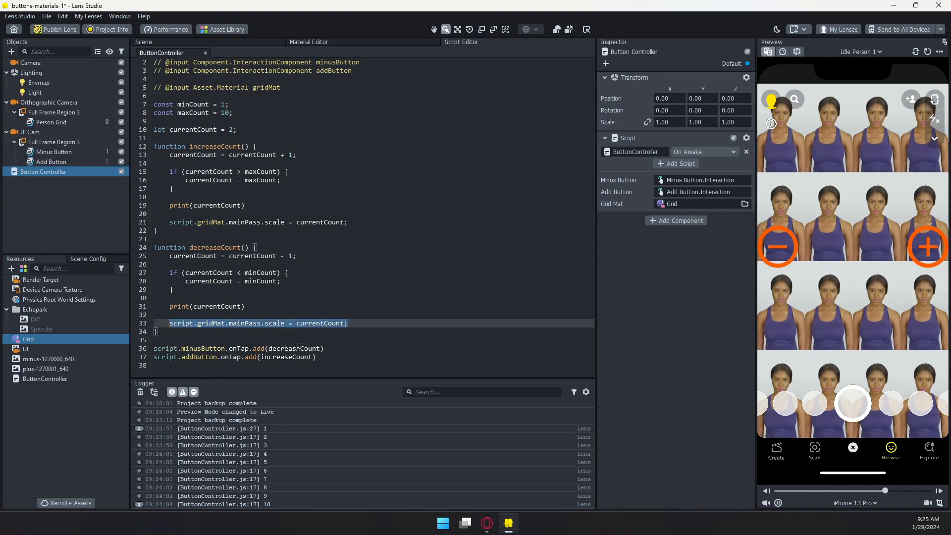
pyautogui.press('Down')
pyautogui.press('Down')
pyautogui.press('Down')
pyautogui.press('Down')
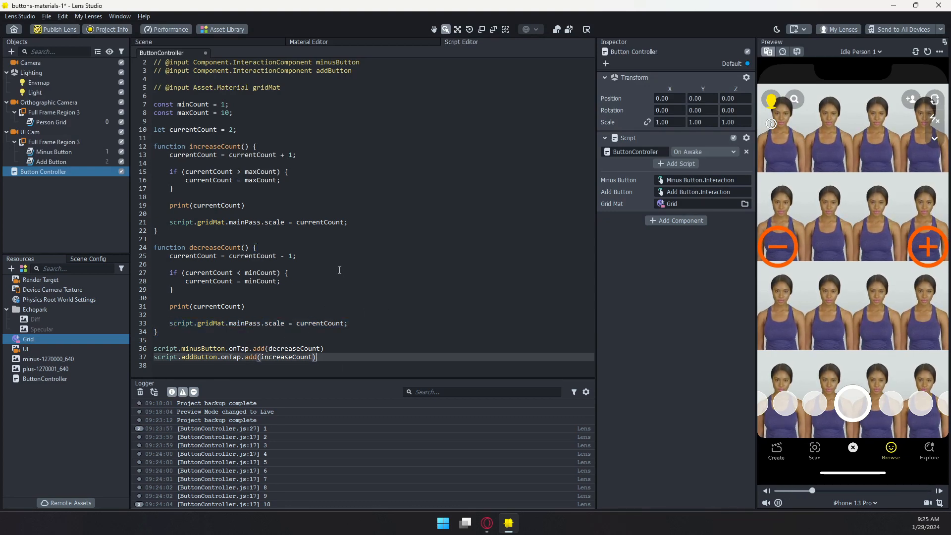
pyautogui.press('Return')
pyautogui.press('Return')
pyautogui.hotkey('ctrl', 'v')
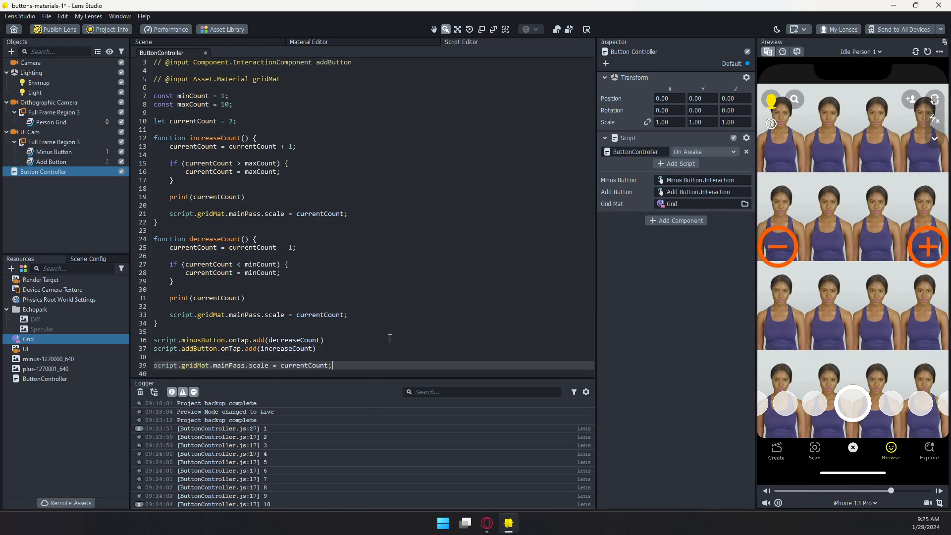
pyautogui.hotkey('ctrl', 's')
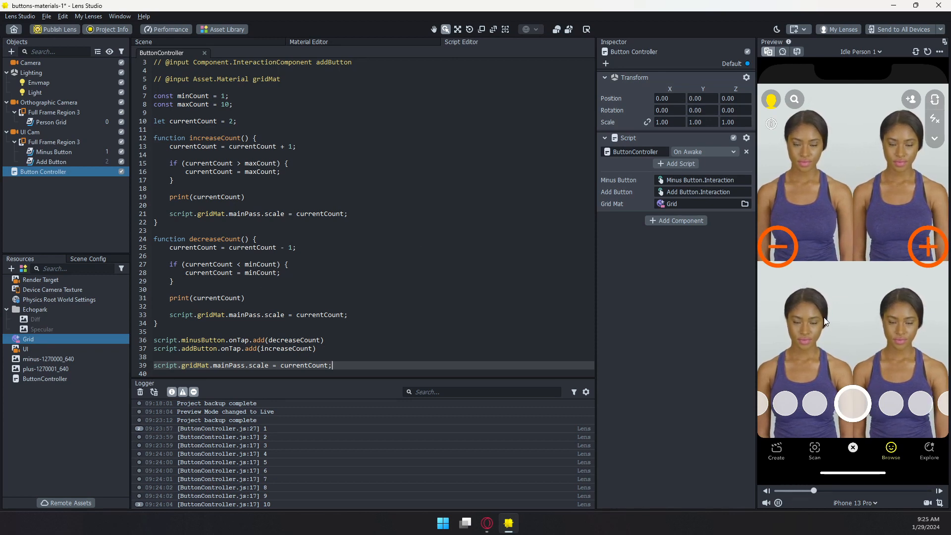
# Step: Test the grid scaling in the preview by tapping the Minus button once and the Add button nine times
pyautogui.click(779, 248)
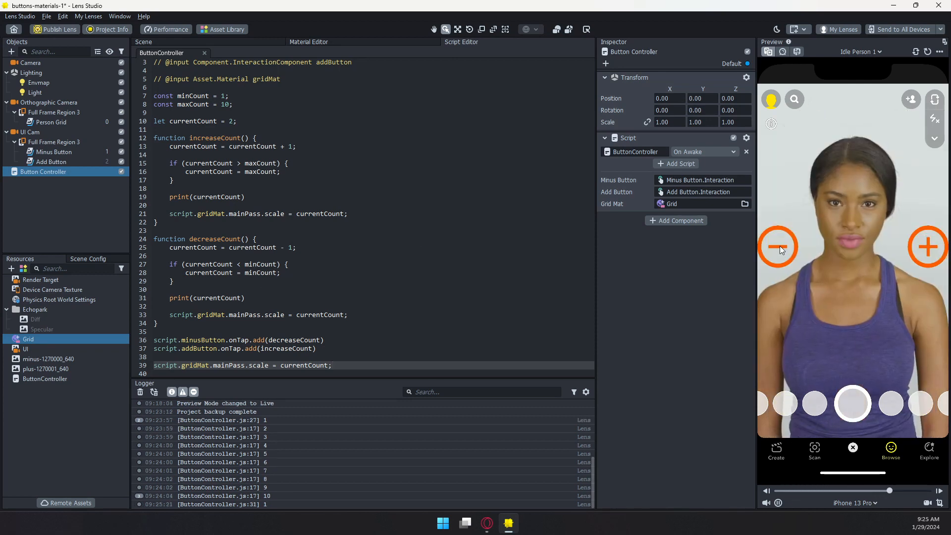
pyautogui.click(917, 245)
pyautogui.click(909, 248)
pyautogui.click(927, 245)
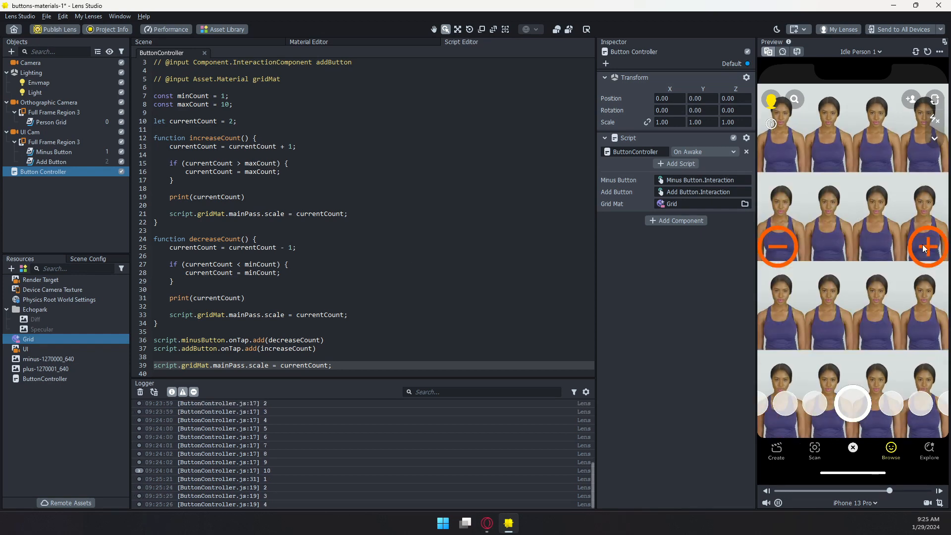
pyautogui.click(925, 247)
pyautogui.click(926, 243)
pyautogui.click(923, 244)
pyautogui.click(924, 248)
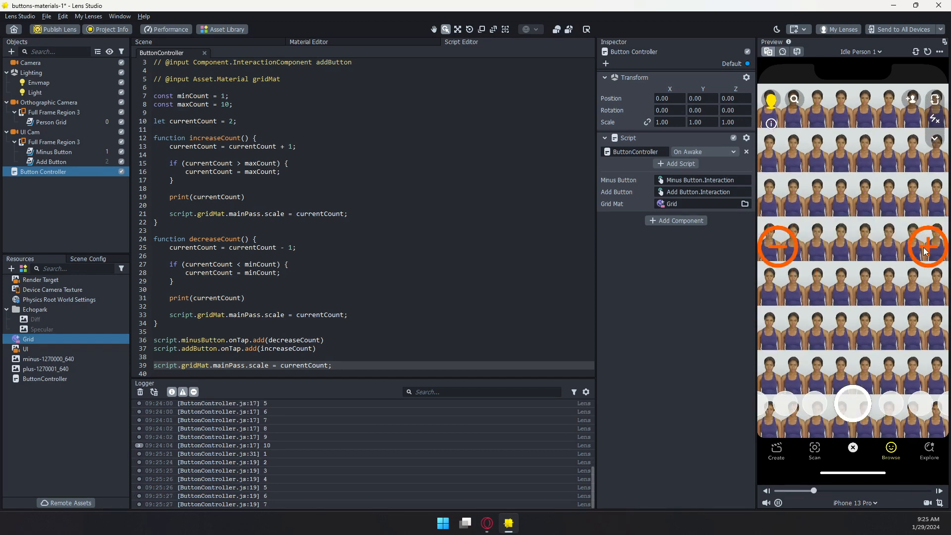
pyautogui.click(920, 250)
pyautogui.click(918, 252)
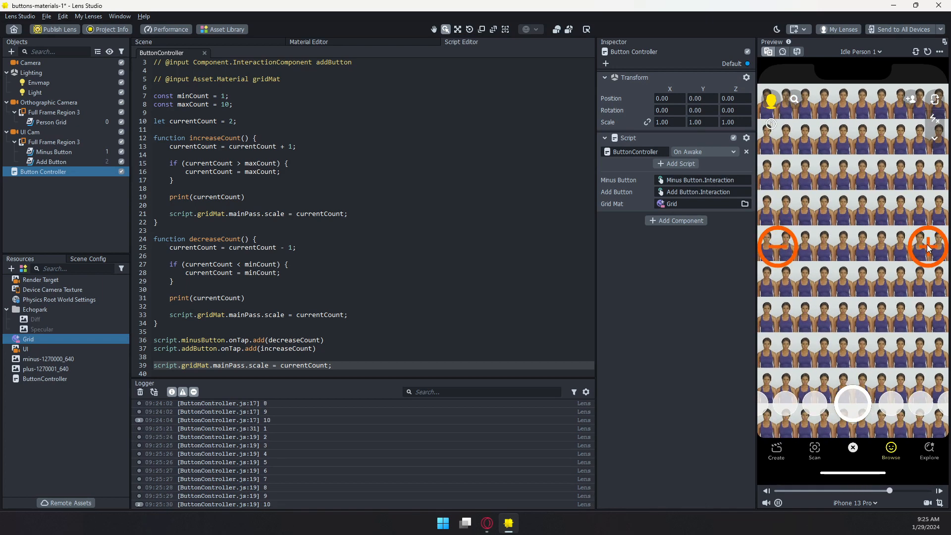
# Step: Test shrinking the grid count in the preview by tapping the Minus button six times
pyautogui.click(783, 247)
pyautogui.click(777, 244)
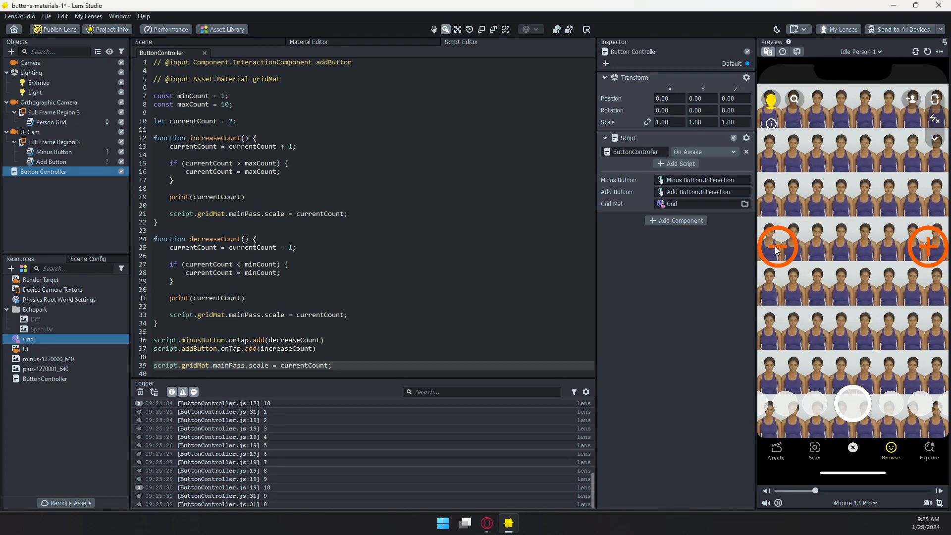
pyautogui.click(775, 246)
pyautogui.click(776, 245)
pyautogui.click(770, 245)
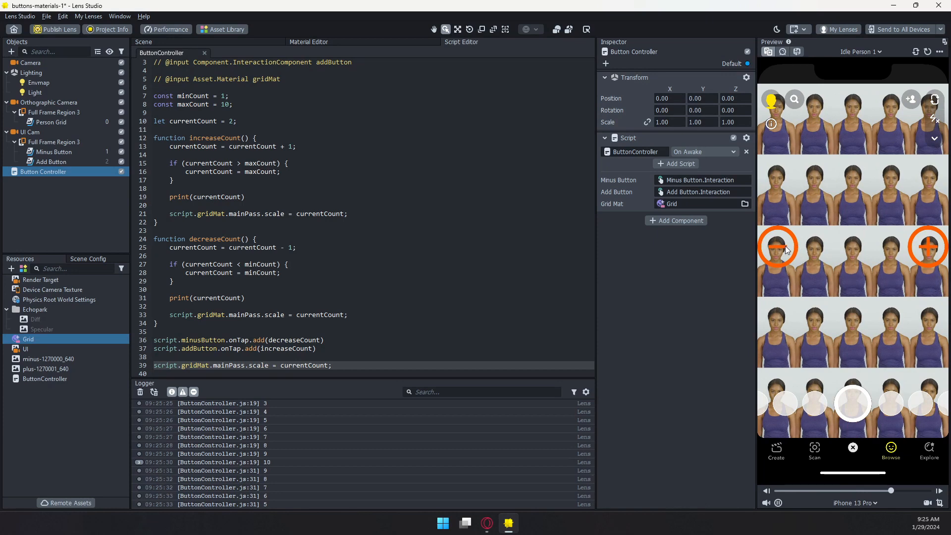
pyautogui.click(787, 249)
# Step: Switch the simulated device preview to Capture mode
pyautogui.click(159, 223)
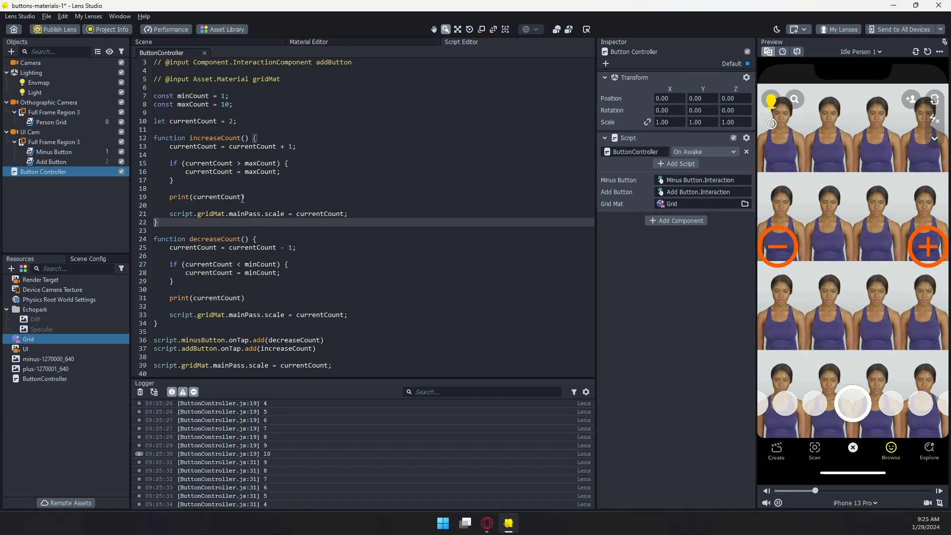
pyautogui.scroll(1, 201, 284)
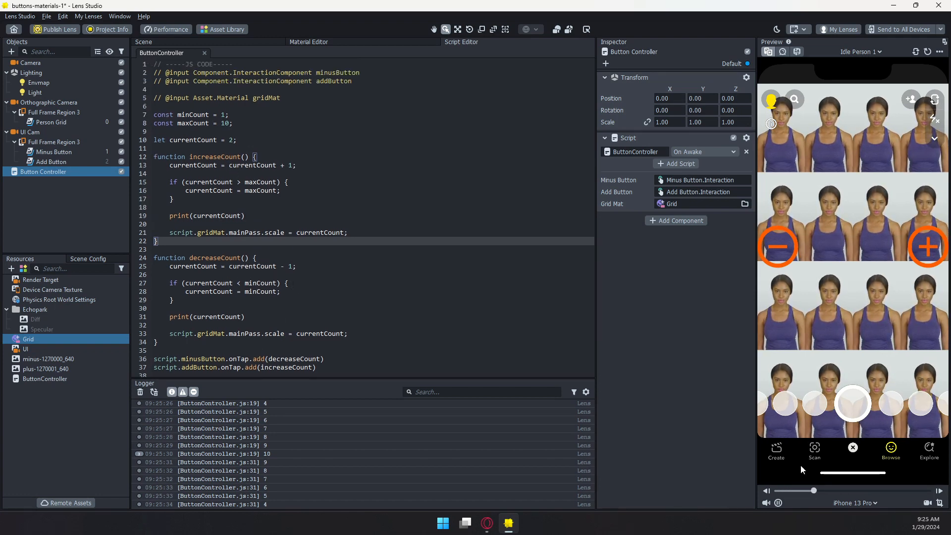
pyautogui.click(866, 504)
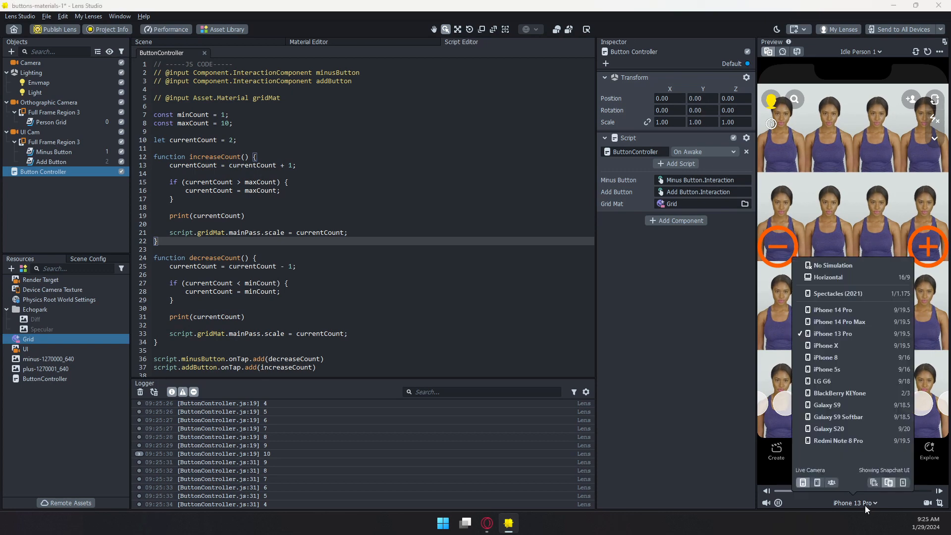
pyautogui.click(816, 483)
pyautogui.click(779, 352)
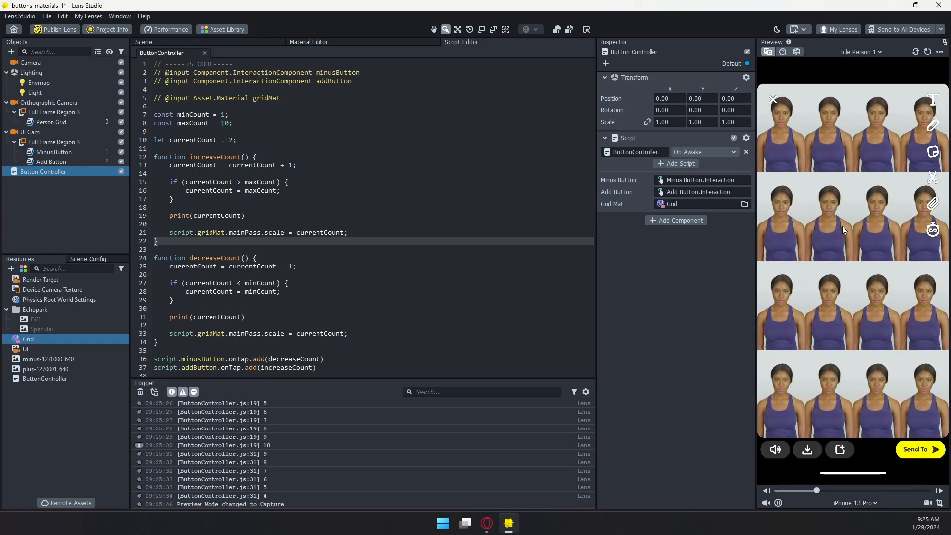
# Step: Test the hidden Minus and Add button areas in the captured-snap preview with three taps on each
pyautogui.click(780, 251)
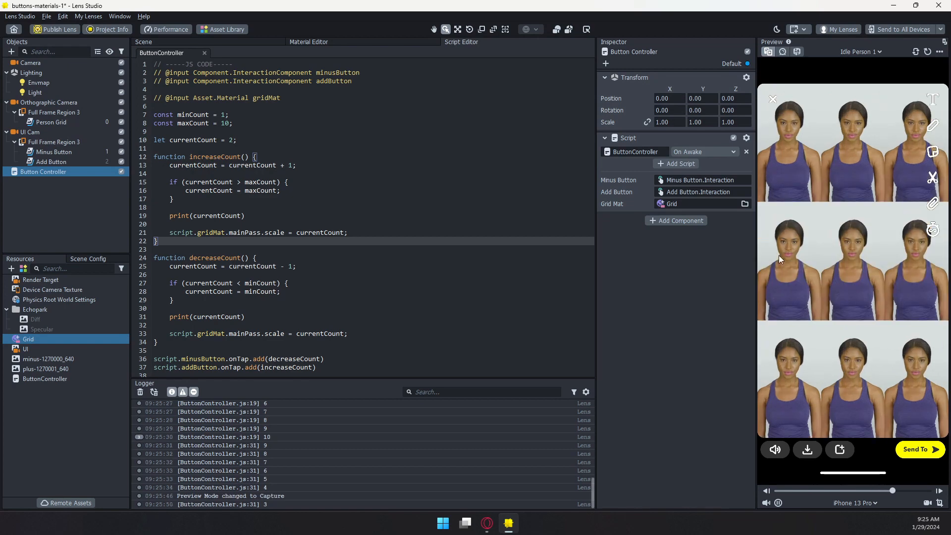
pyautogui.click(778, 255)
pyautogui.click(776, 249)
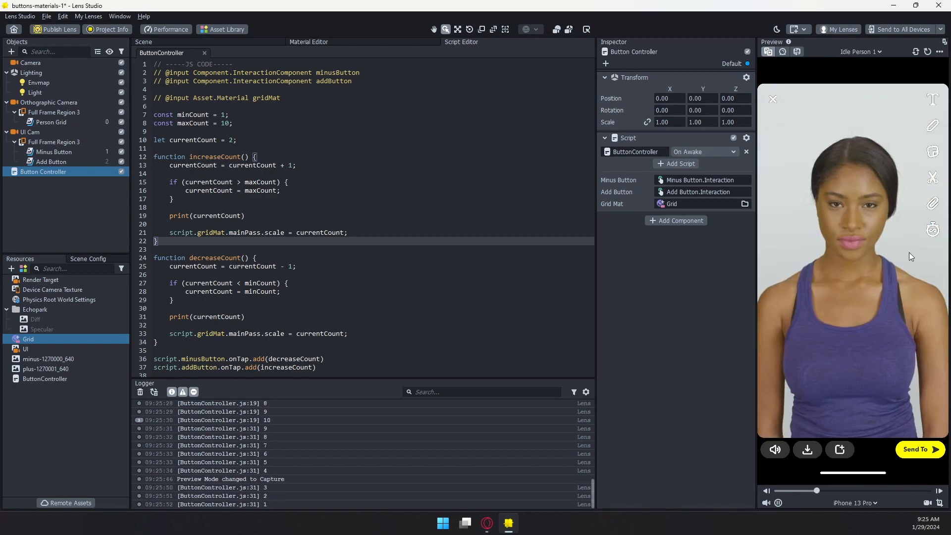
pyautogui.click(917, 253)
pyautogui.click(917, 257)
pyautogui.click(929, 259)
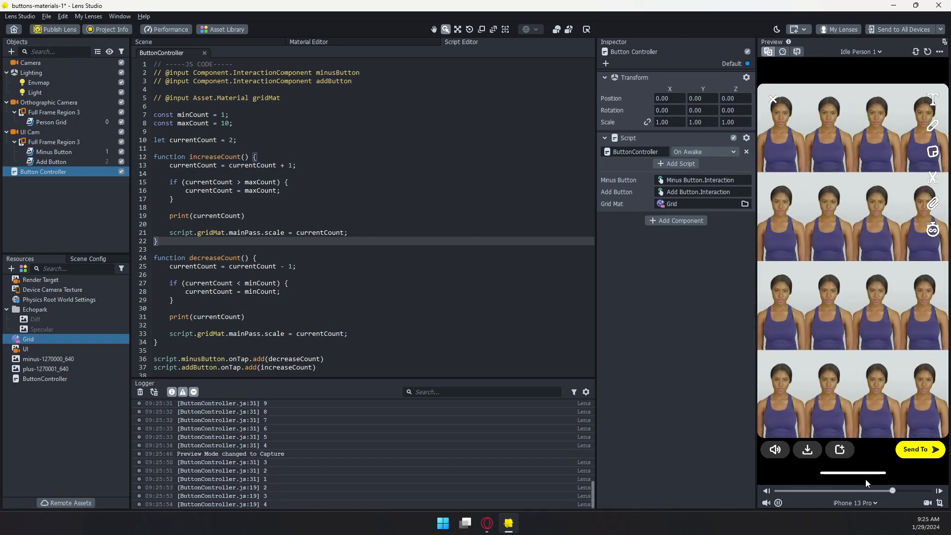
# Step: Return the simulated device preview to Live mode
pyautogui.click(857, 503)
pyautogui.click(831, 483)
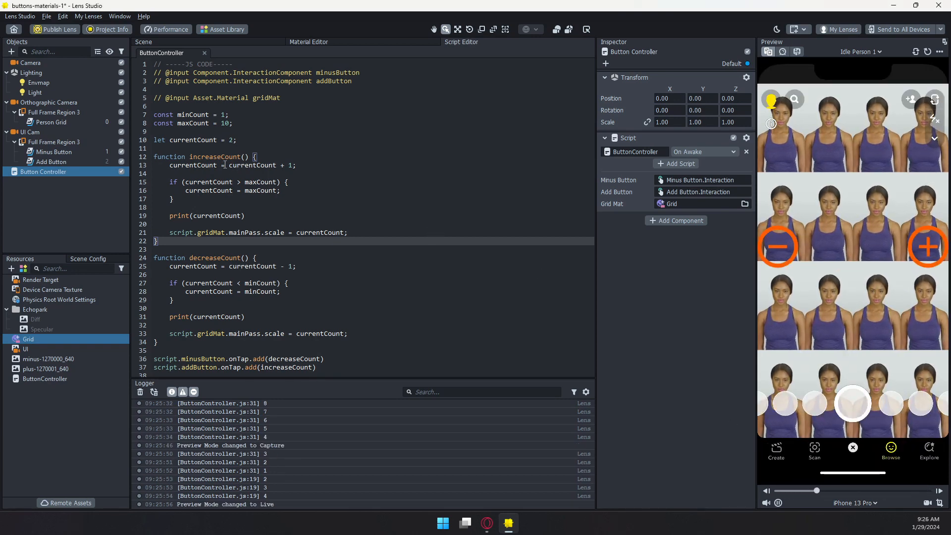
pyautogui.click(213, 233)
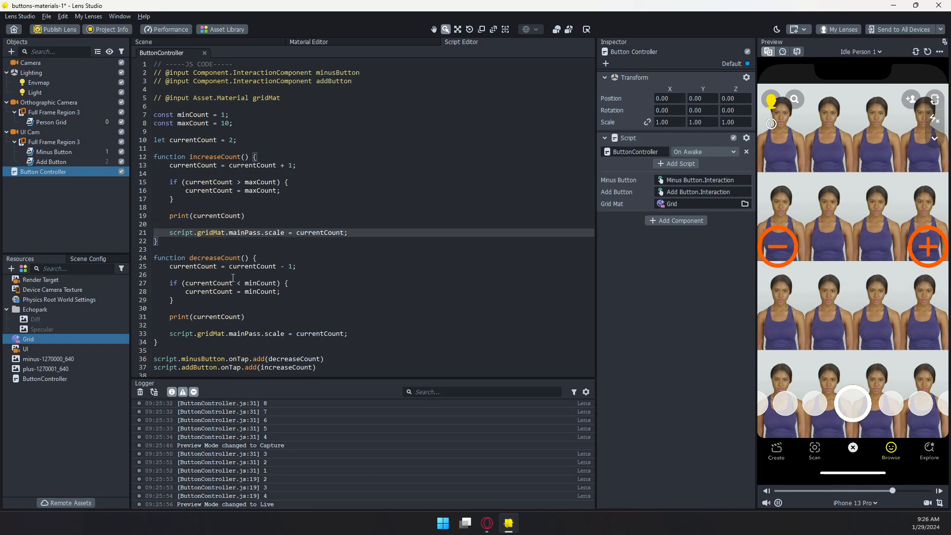